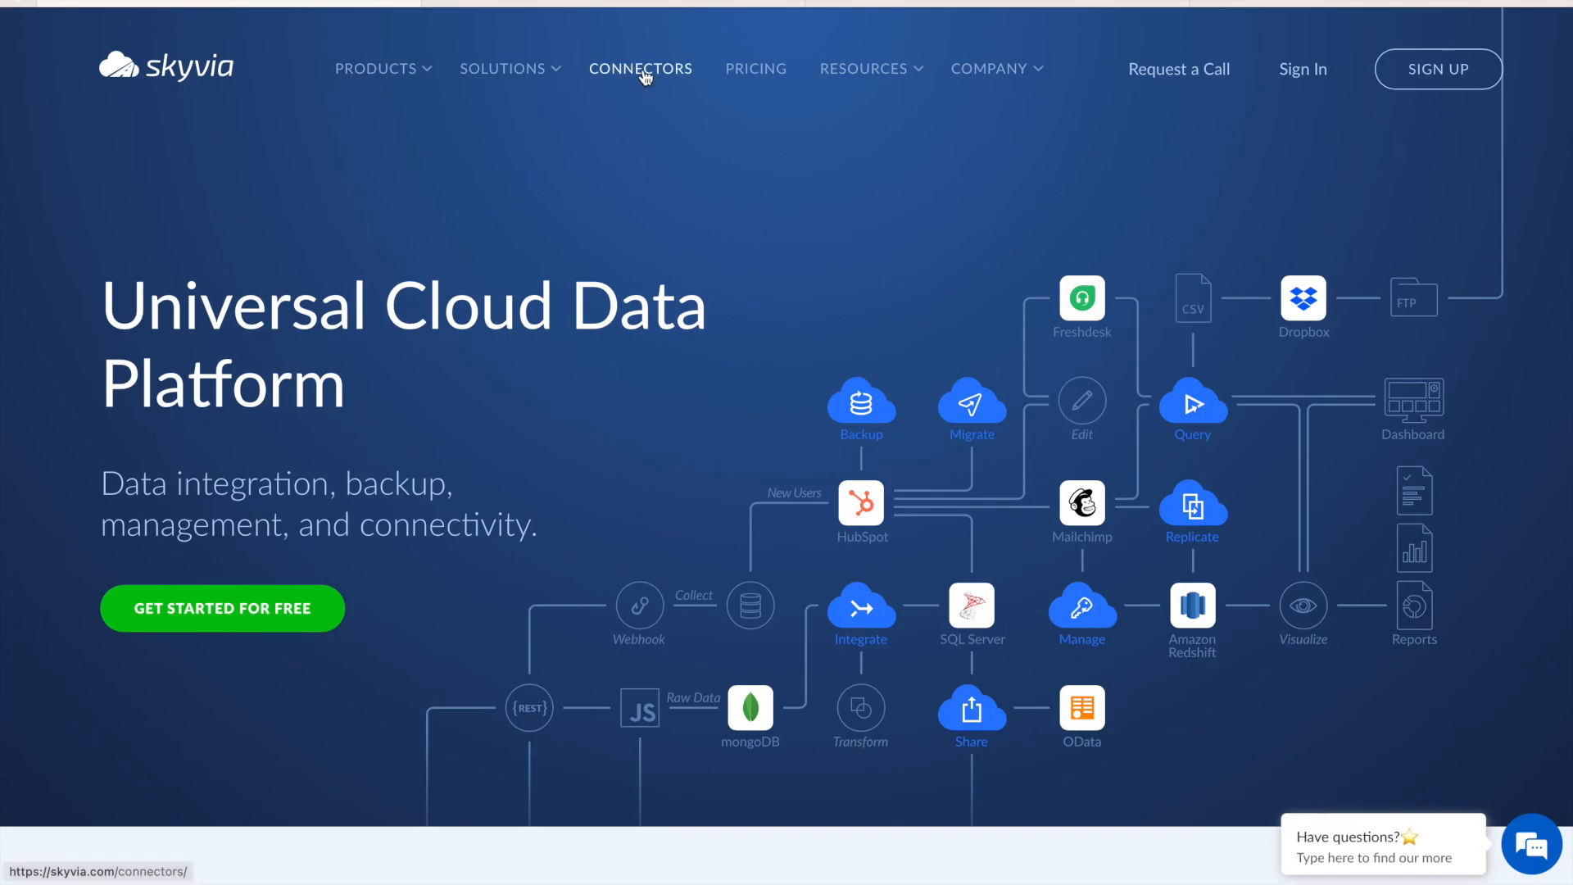
Browse the list of supported connectors on the Skyvia website.
left_click(643, 72)
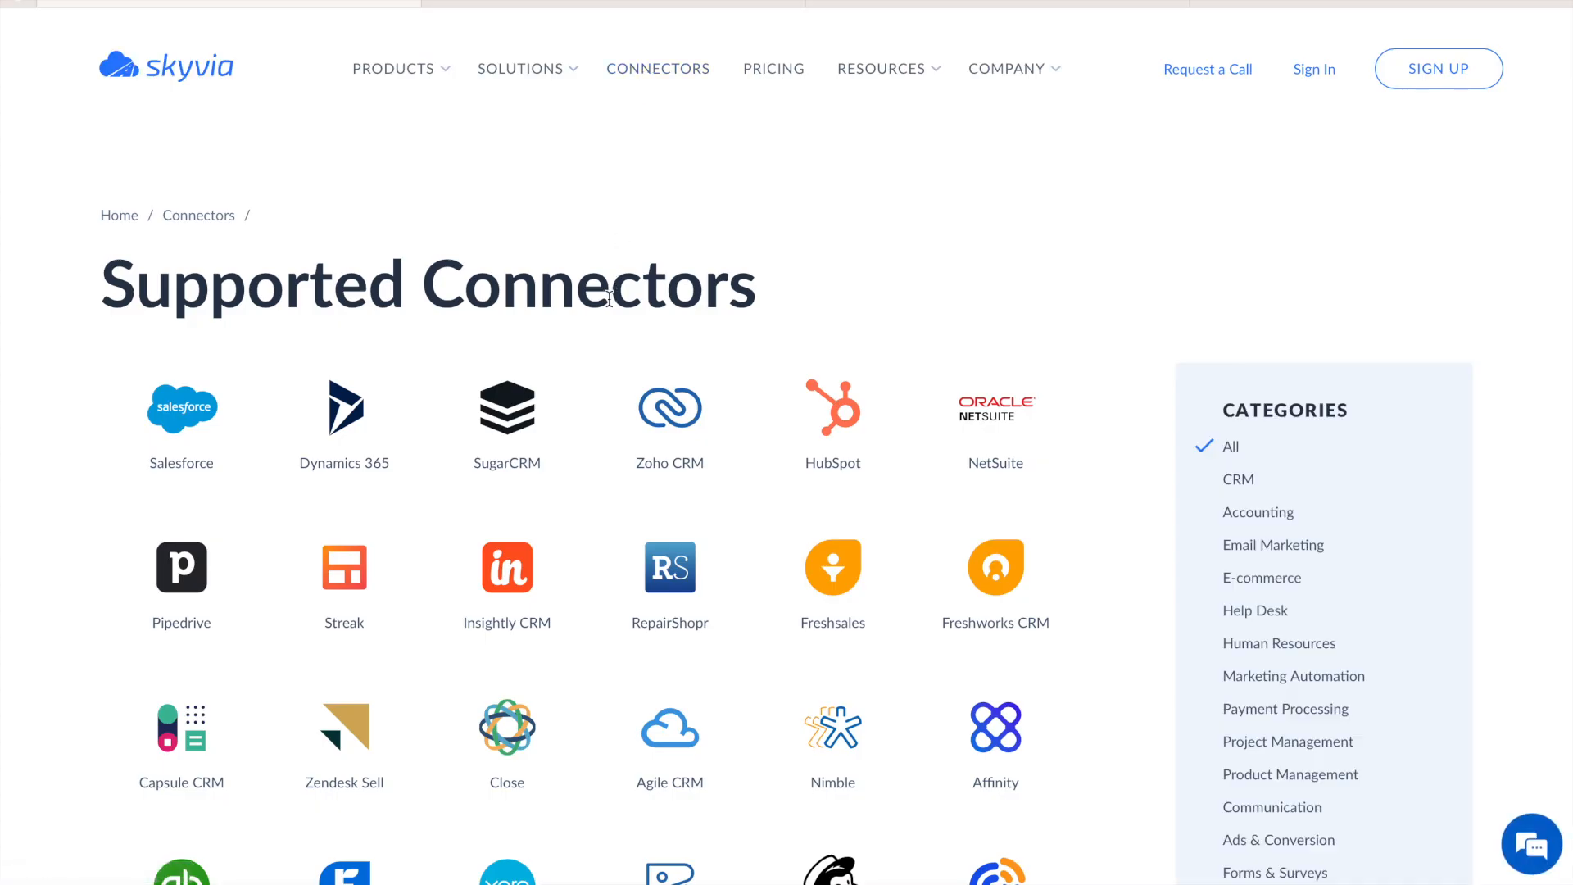
scroll(609, 299, "down", 3)
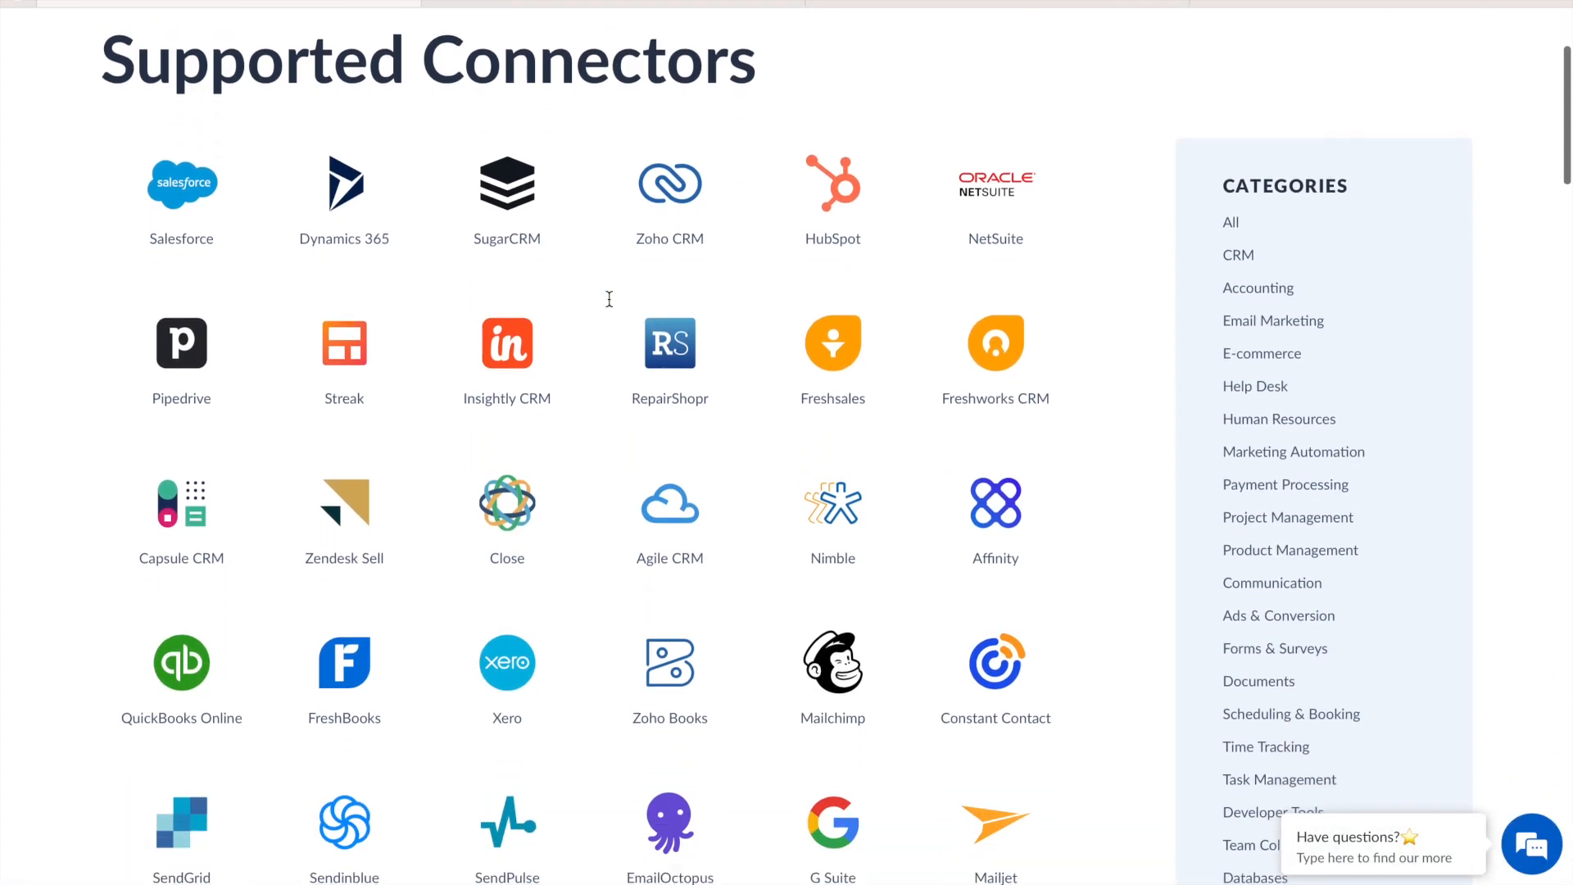
scroll(610, 307, "down", 5)
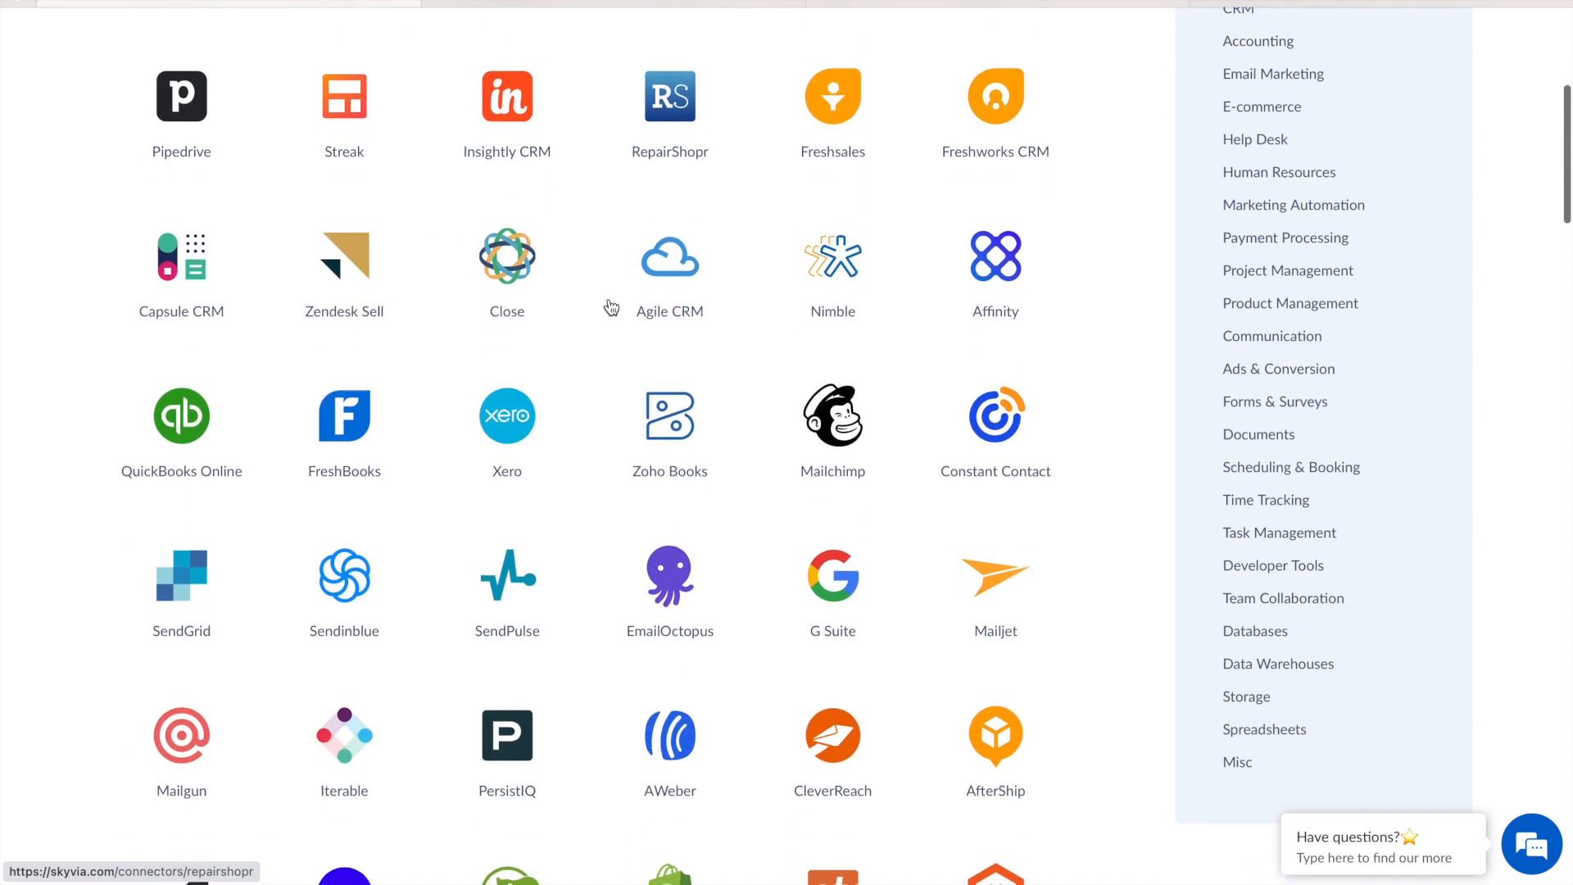
scroll(611, 307, "down", 3)
scroll(612, 307, "down", 5)
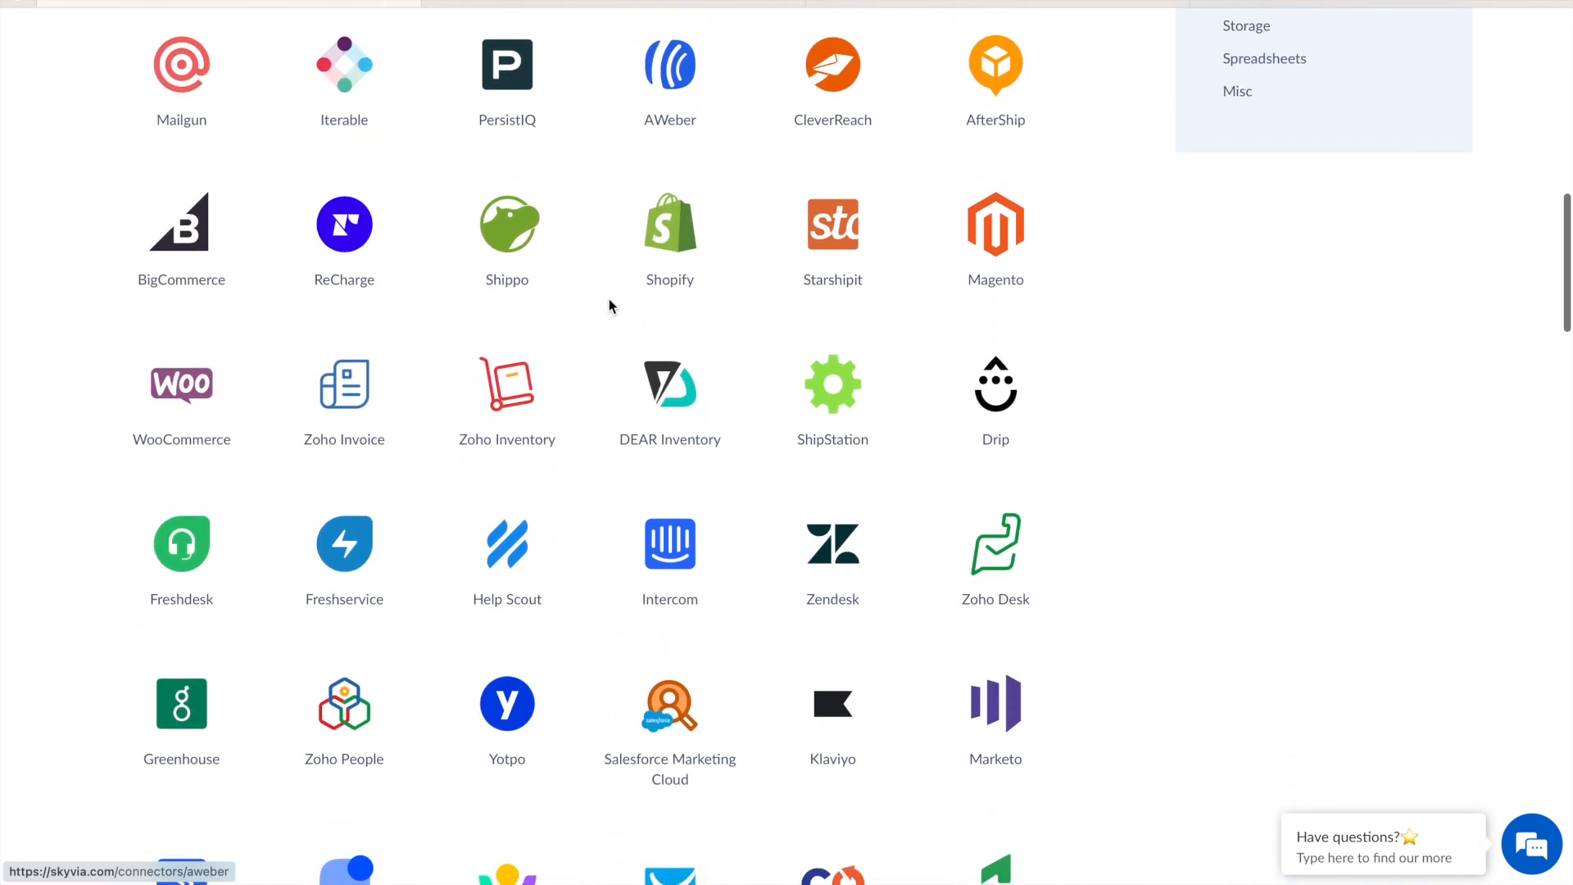
scroll(610, 306, "down", 5)
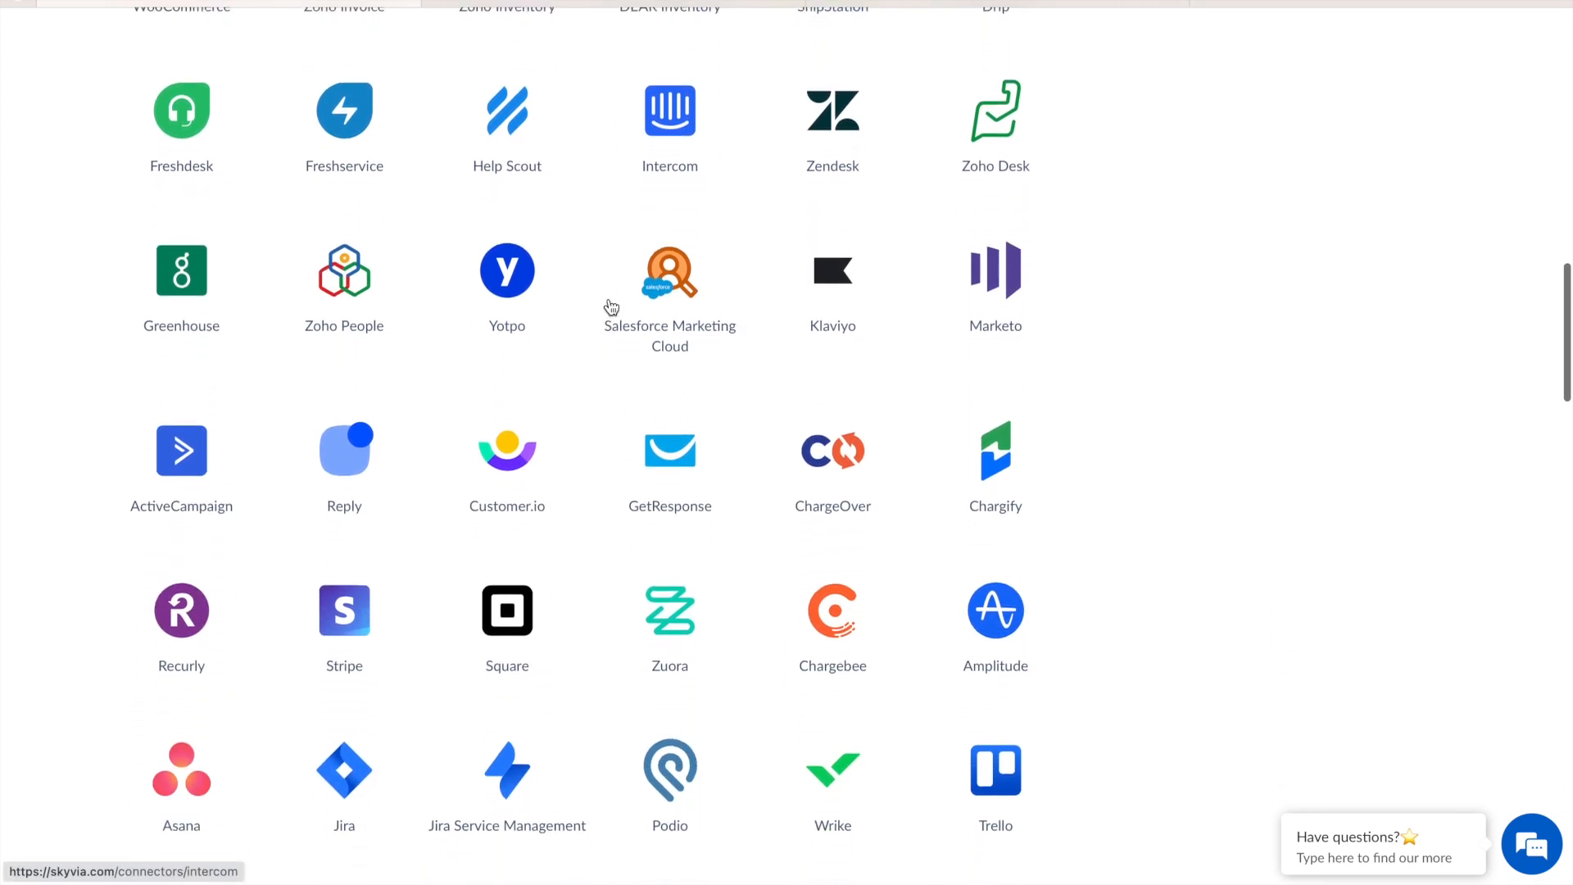
scroll(611, 308, "down", 17)
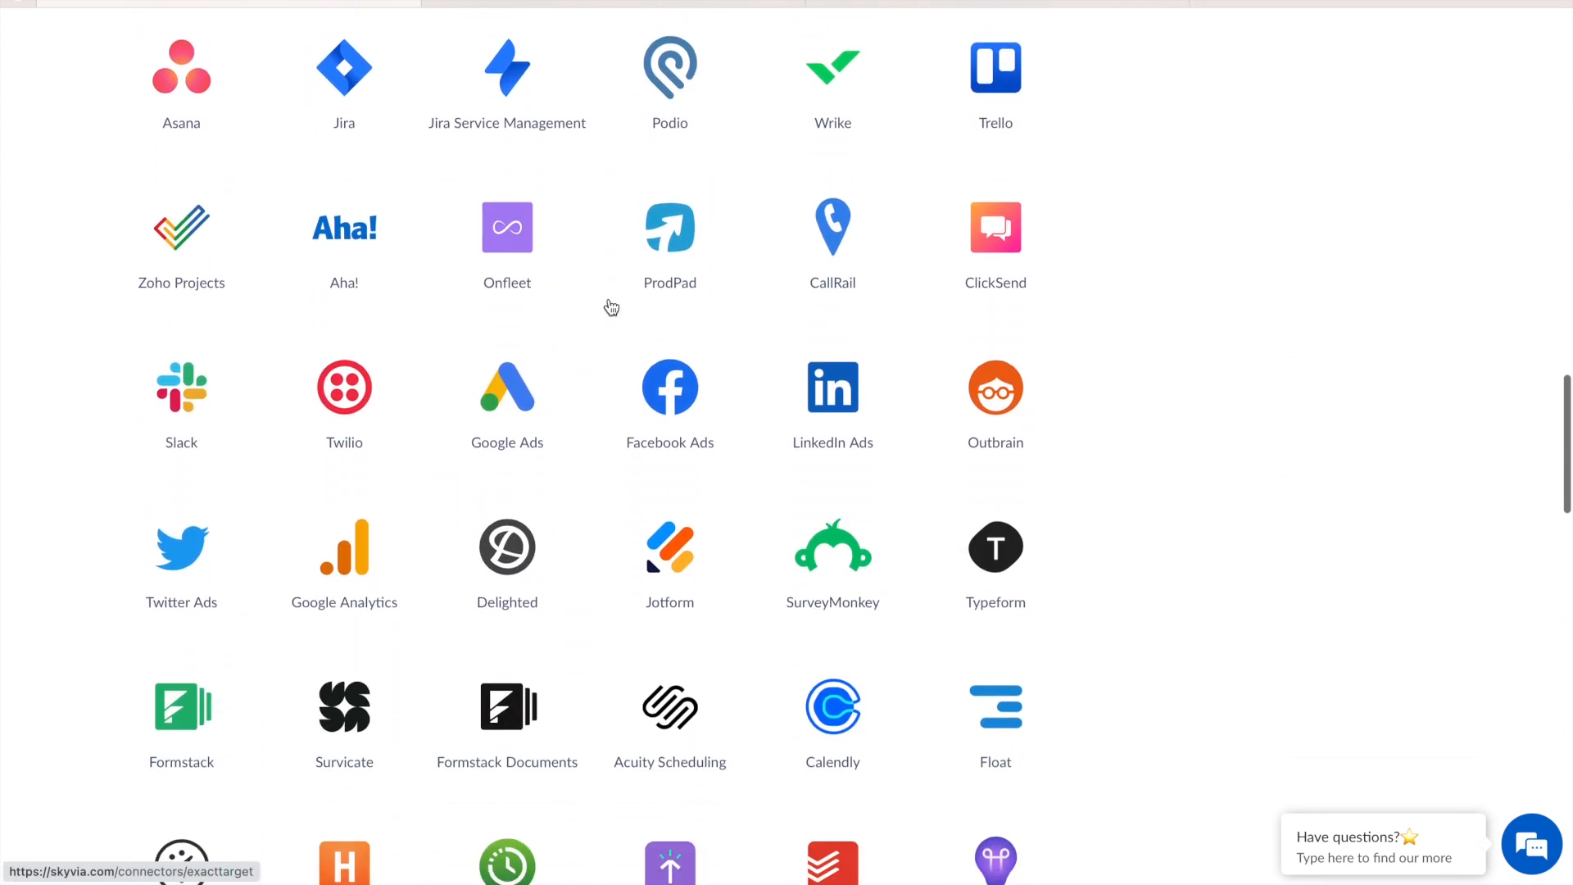
scroll(611, 307, "down", 2)
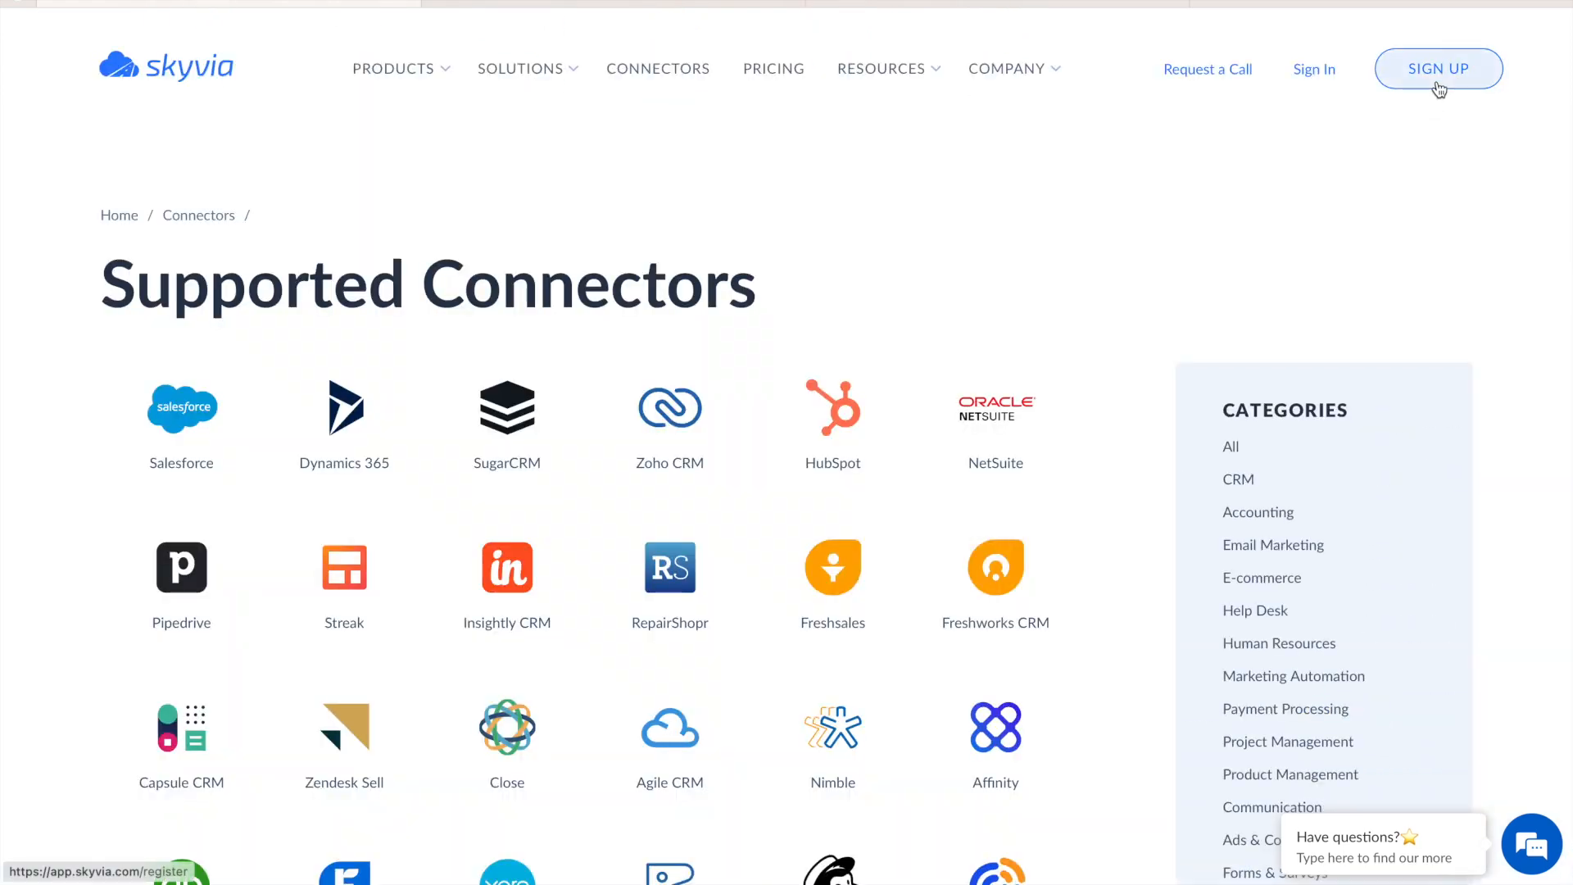
Sign in and start a new Import package with the Data Source (database or cloud app) source type.
left_click(1313, 80)
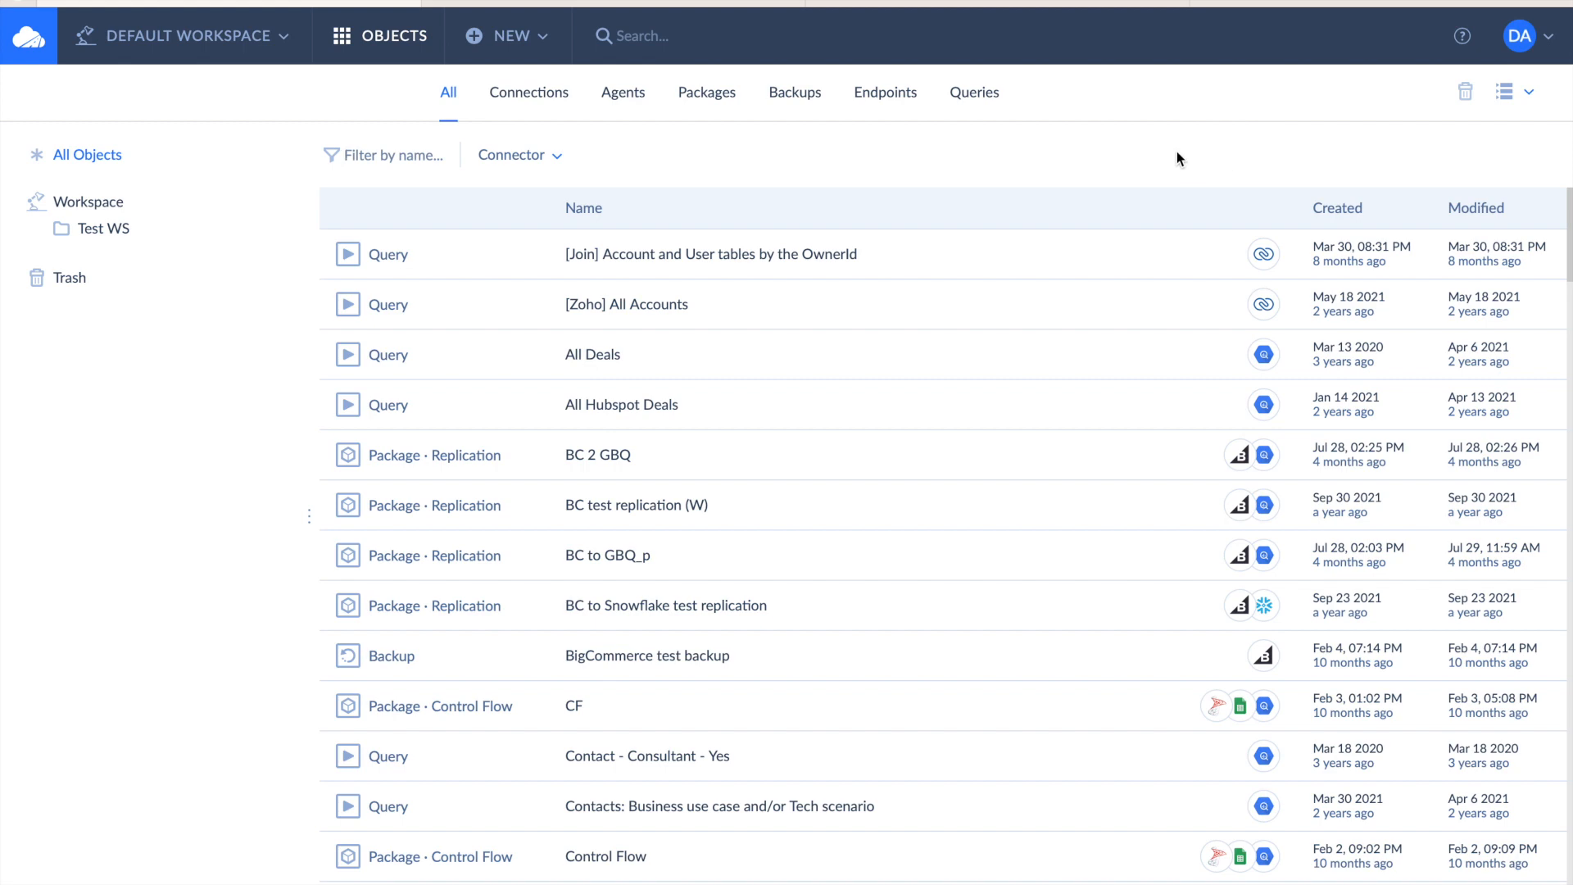
left_click(510, 35)
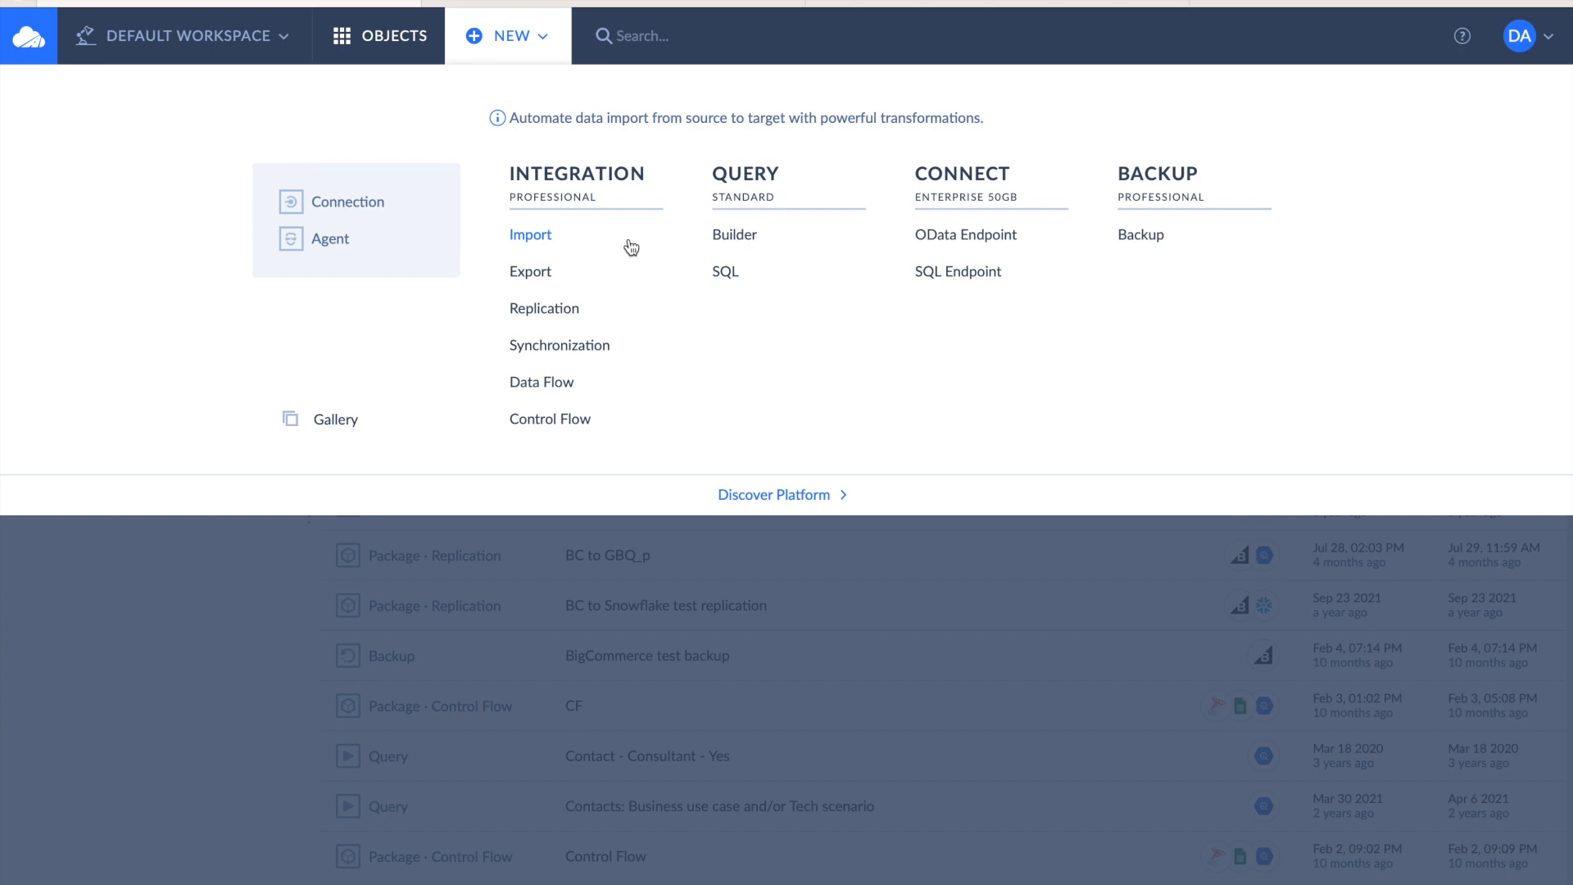
left_click(542, 236)
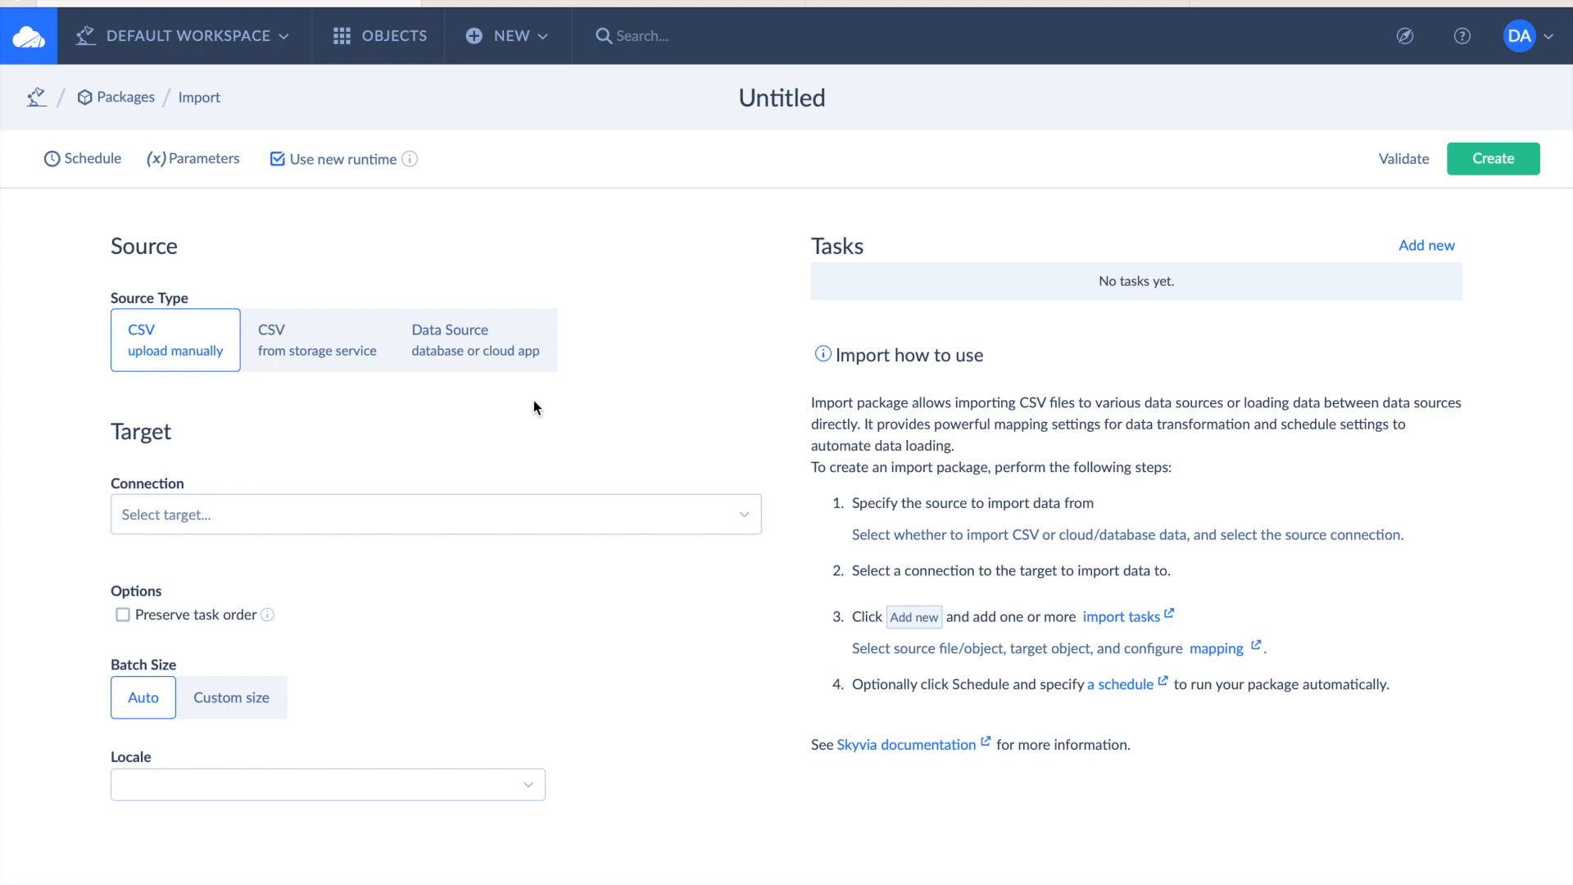
left_click(293, 359)
left_click(456, 359)
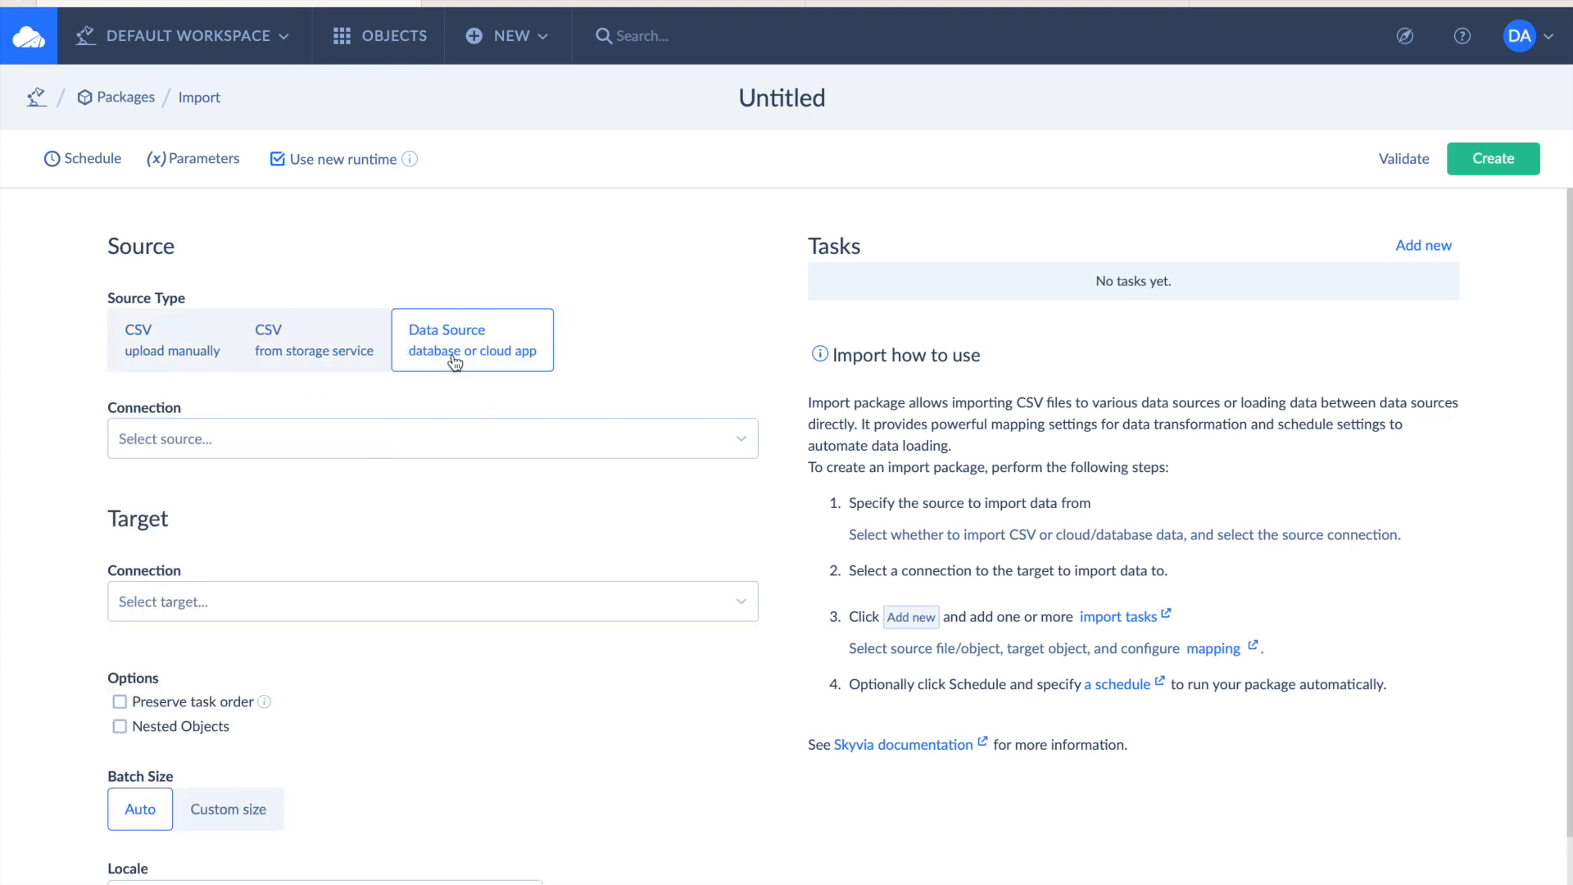
left_click(410, 436)
left_click(395, 755)
scroll(607, 562, "down", 20)
scroll(610, 563, "down", 1)
left_click(1045, 860)
Set the source connection to Dataflow Dataset and the target connection to HubSpot 2.
left_click(382, 444)
type("dat")
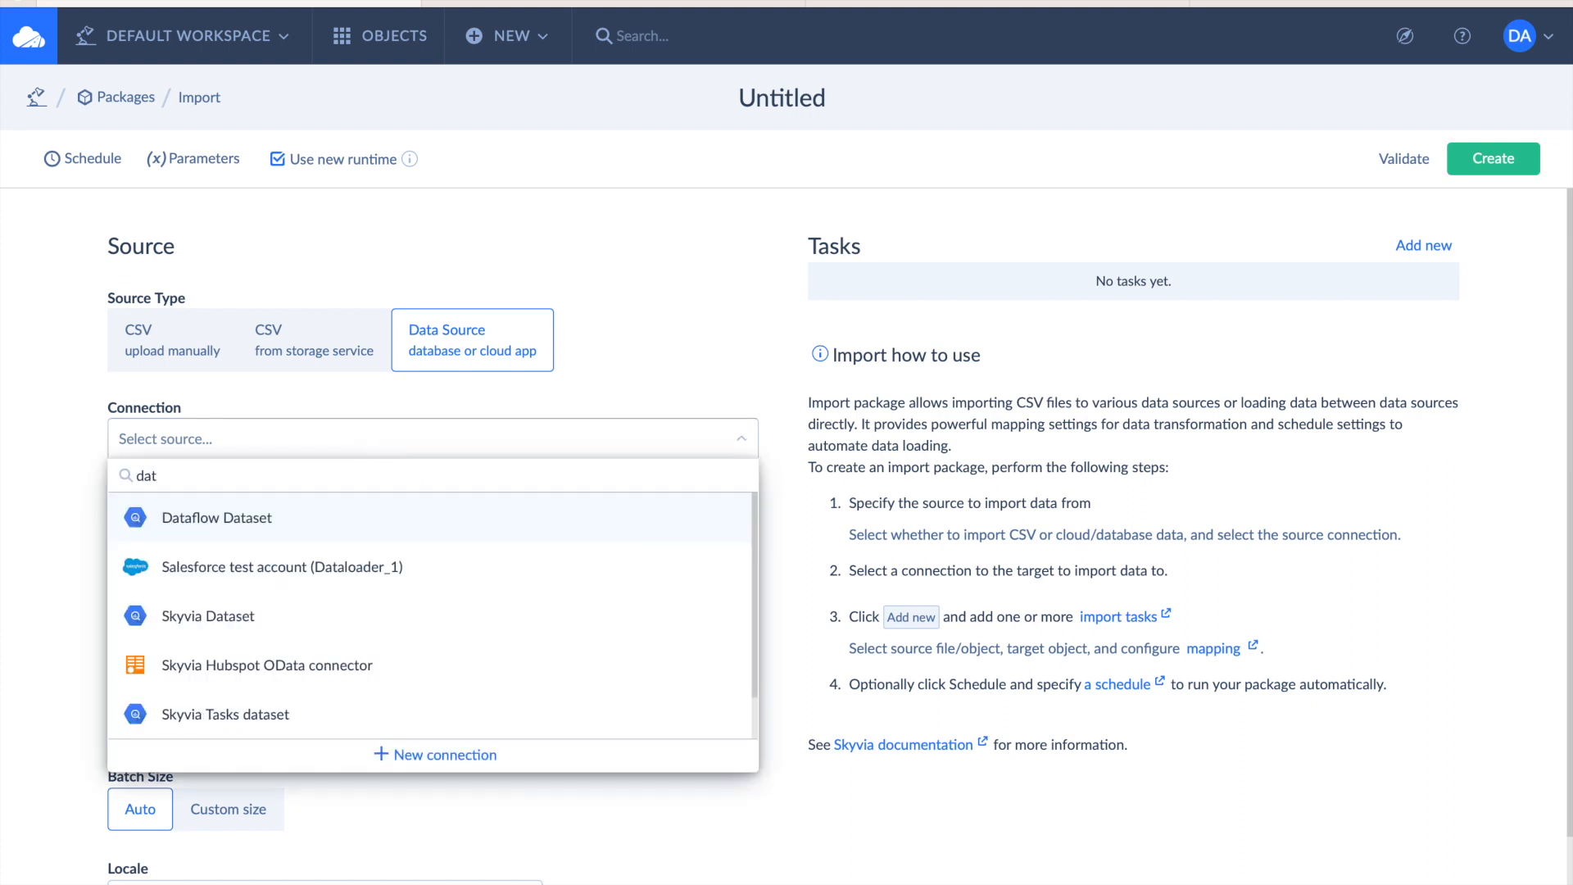
left_click(245, 516)
left_click(218, 622)
type("hub")
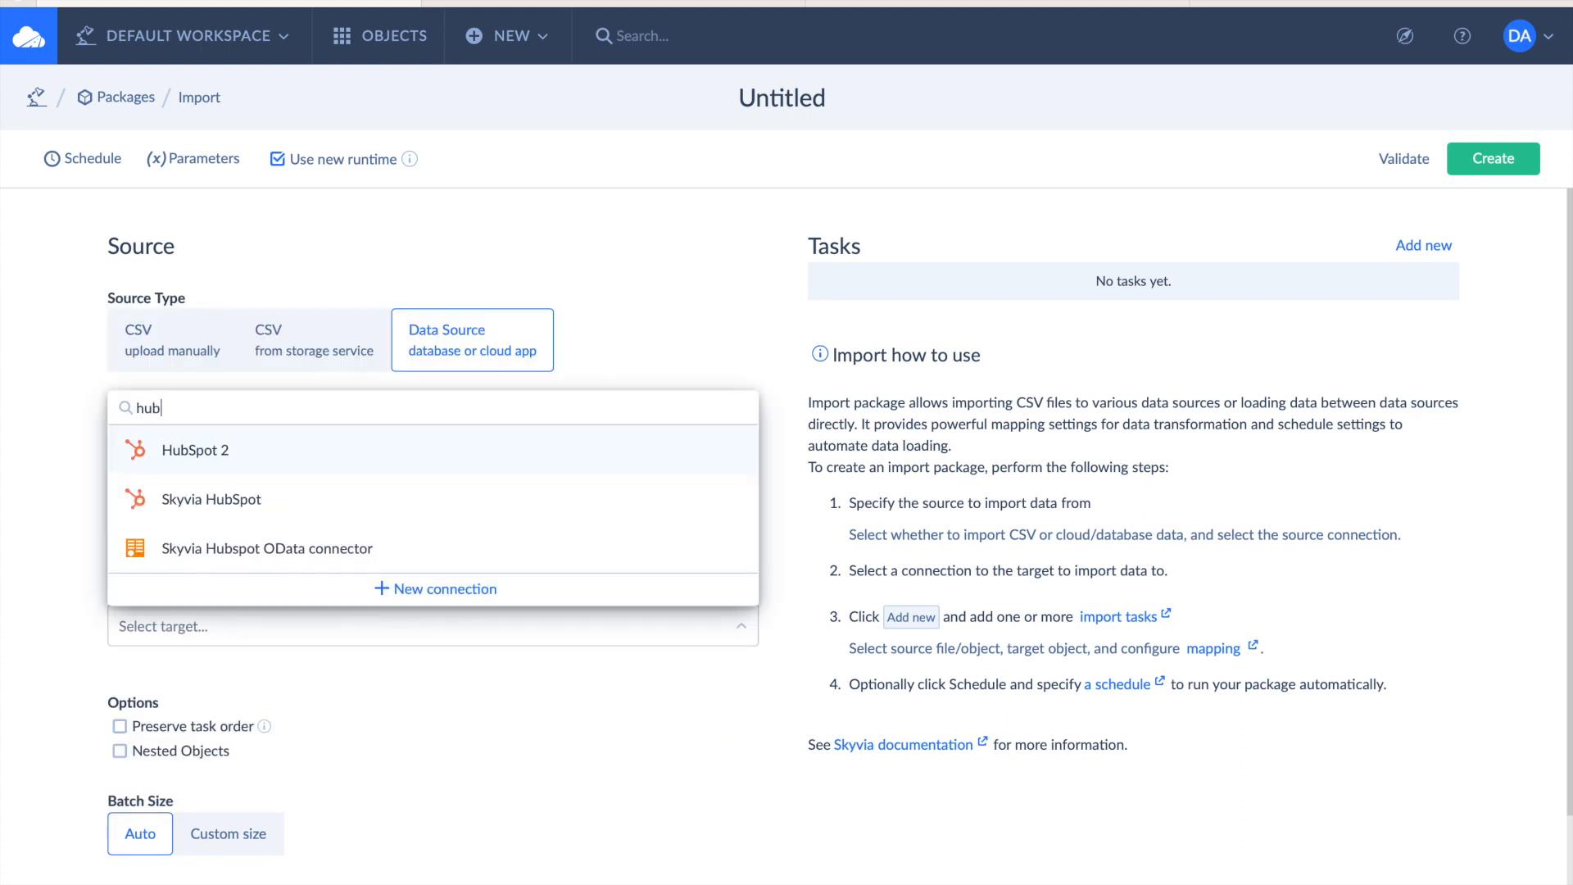
left_click(205, 459)
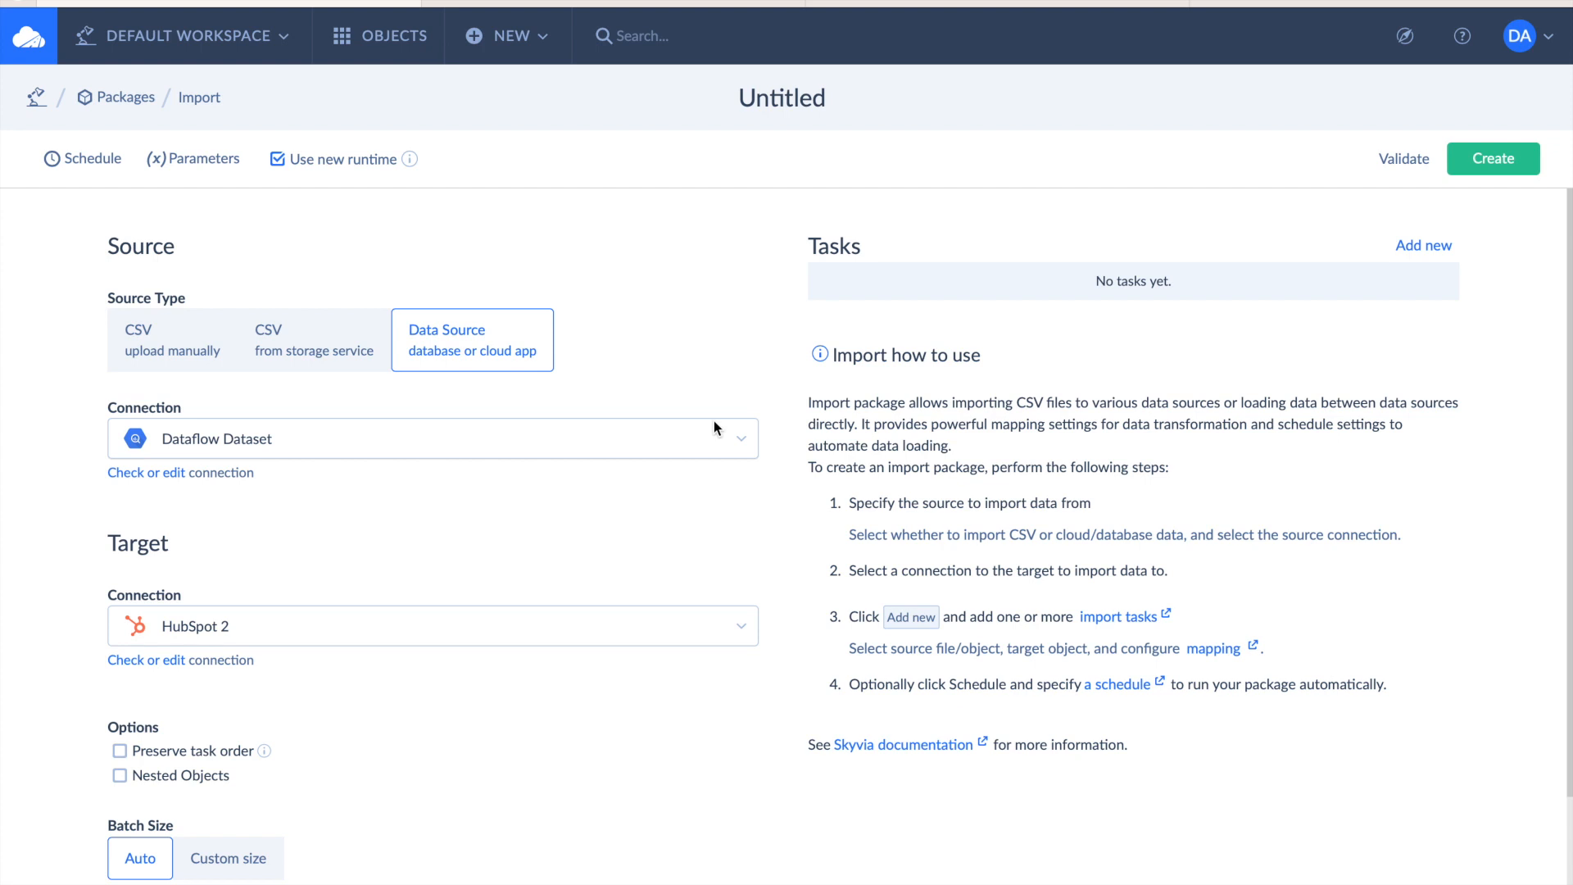
Add an import task in Simple editor mode with Contact as its source.
left_click(1431, 245)
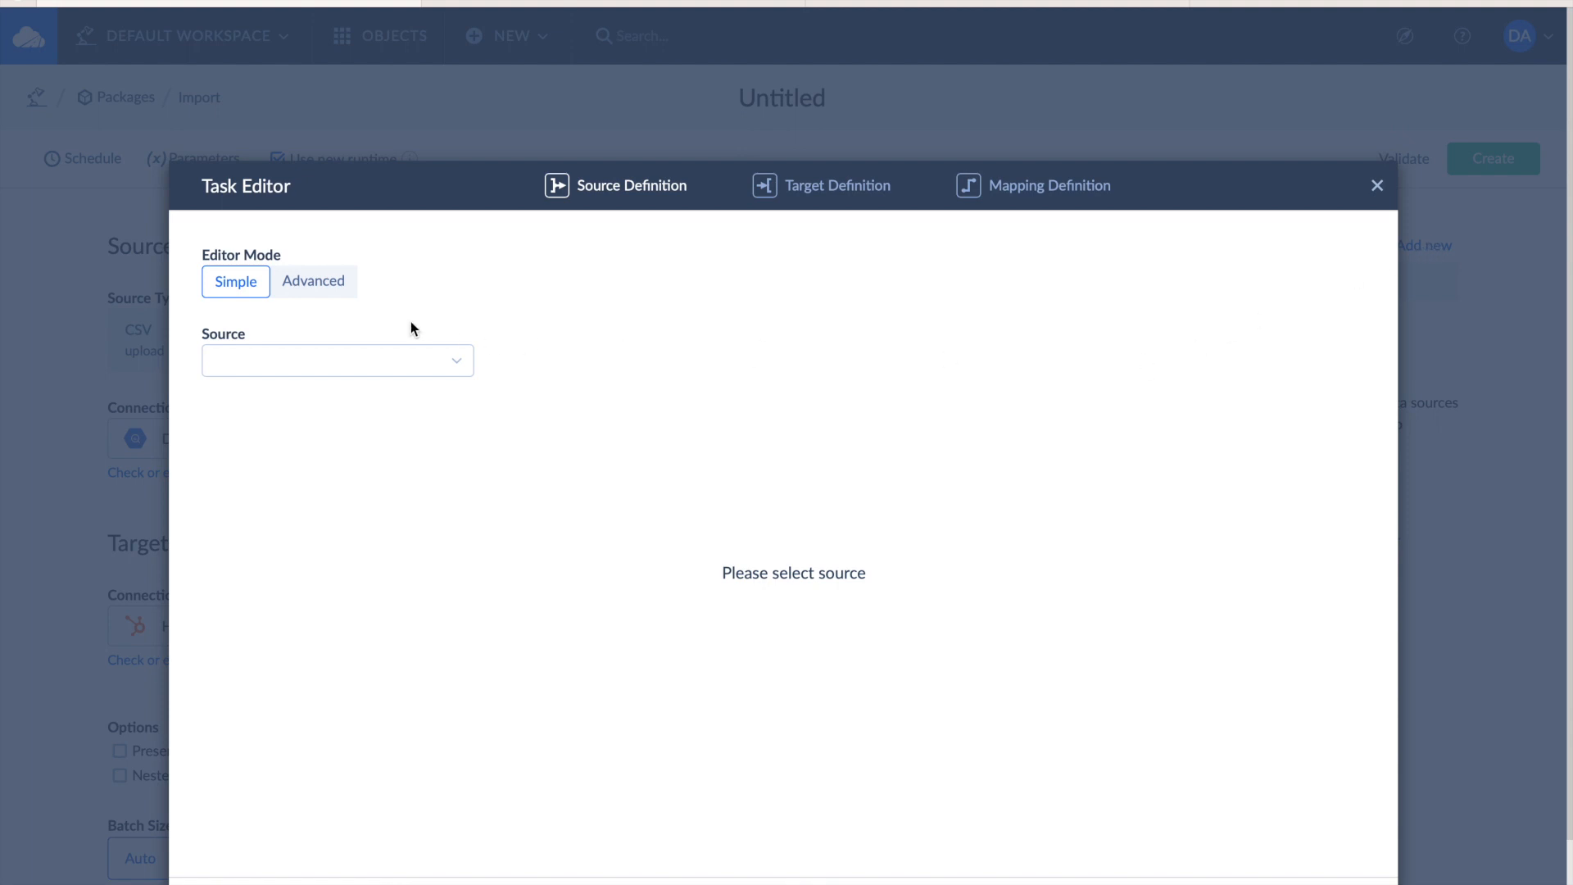
left_click(331, 287)
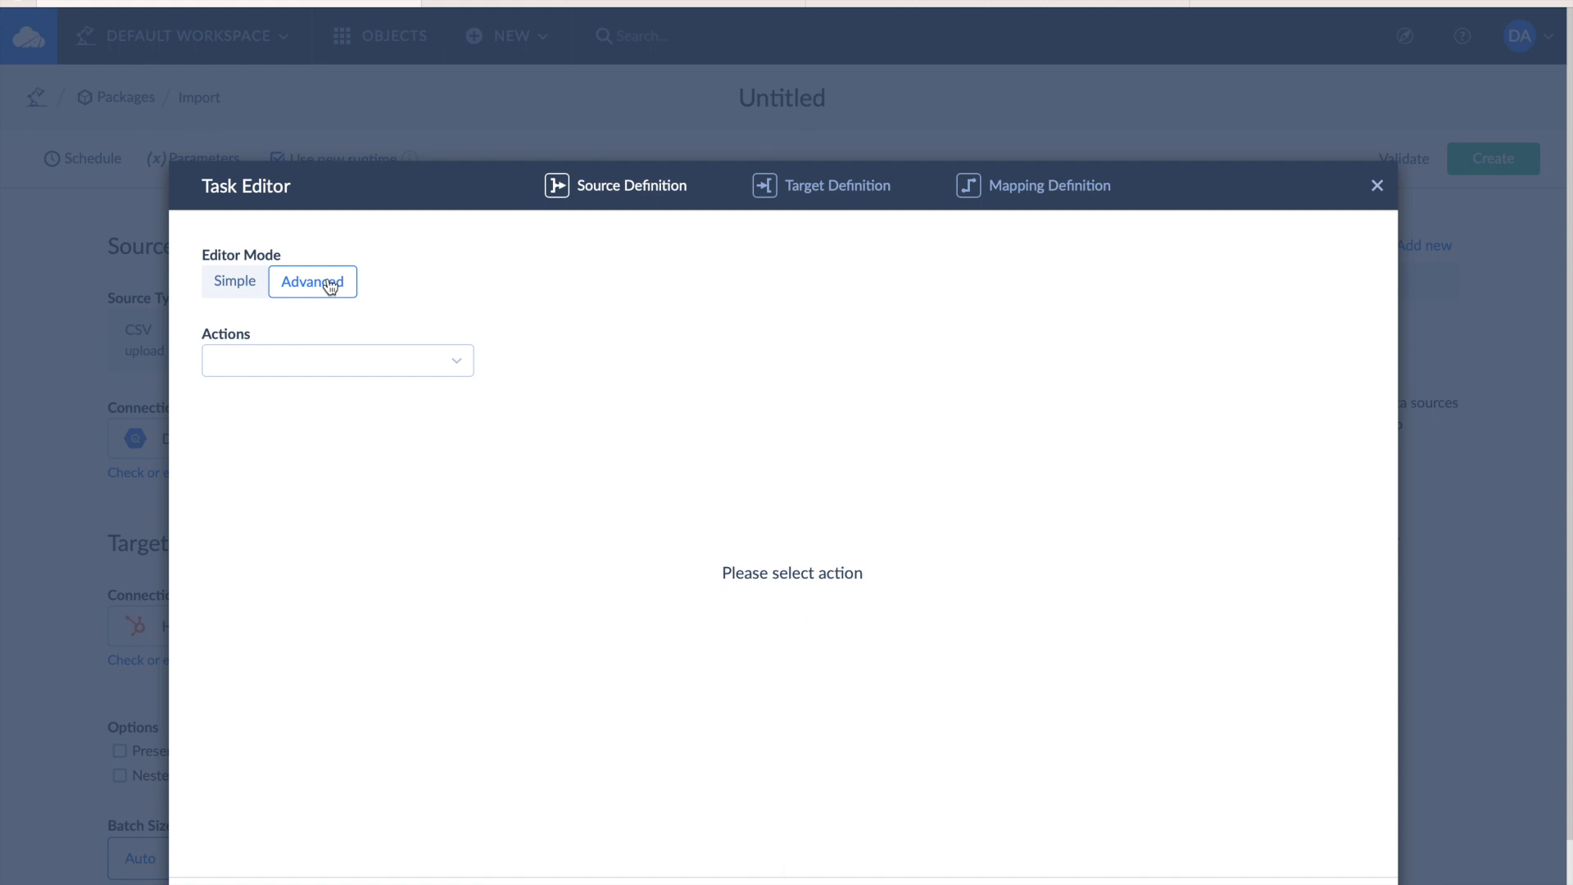
left_click(342, 366)
left_click(239, 287)
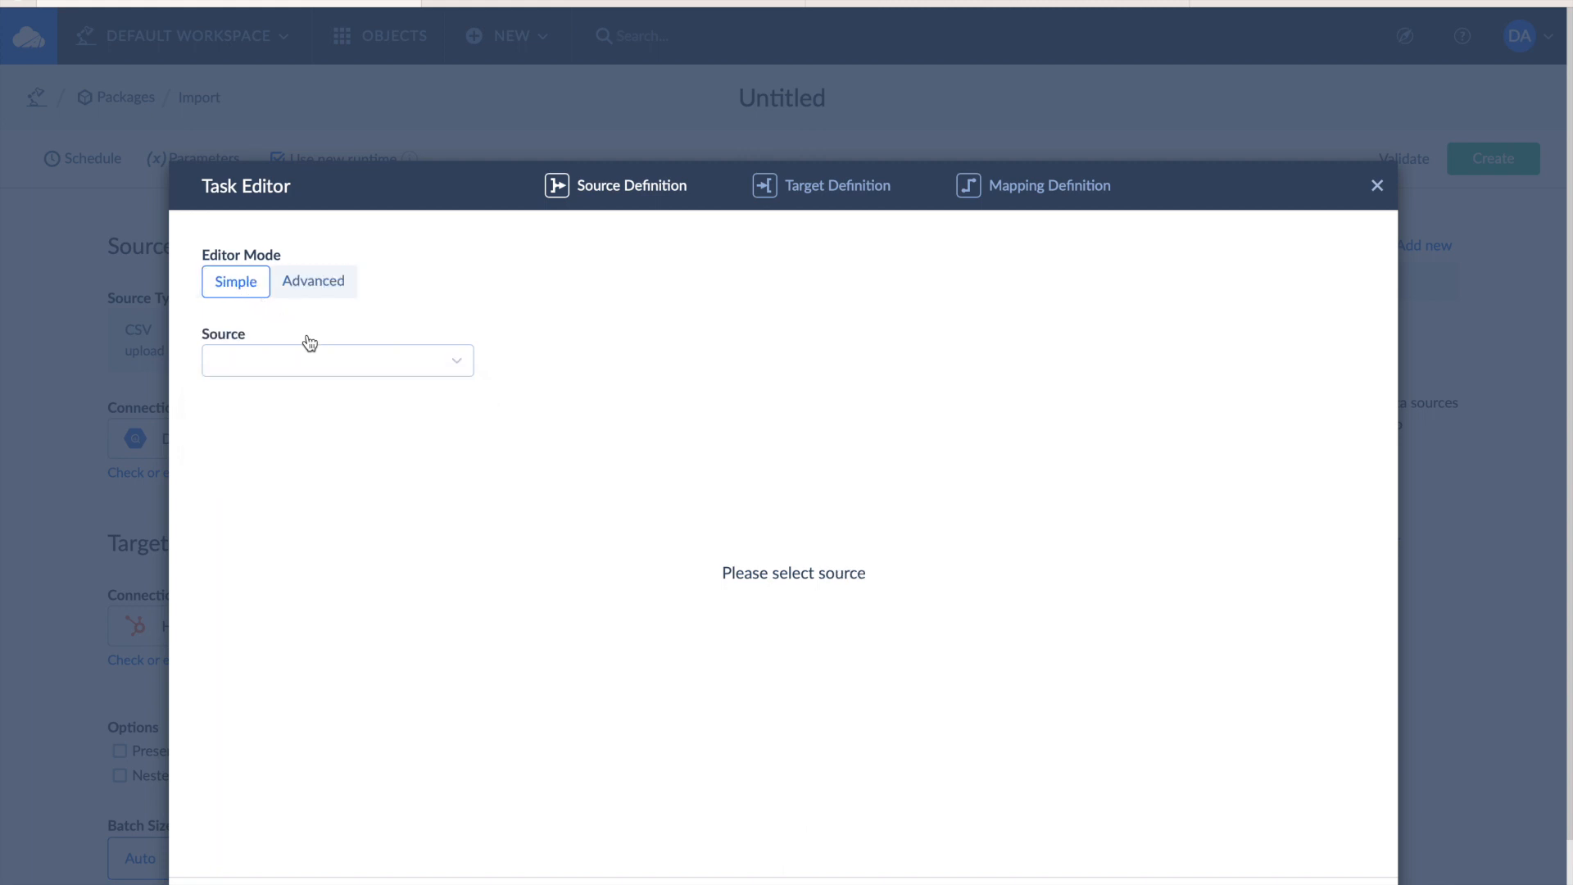
left_click(345, 369)
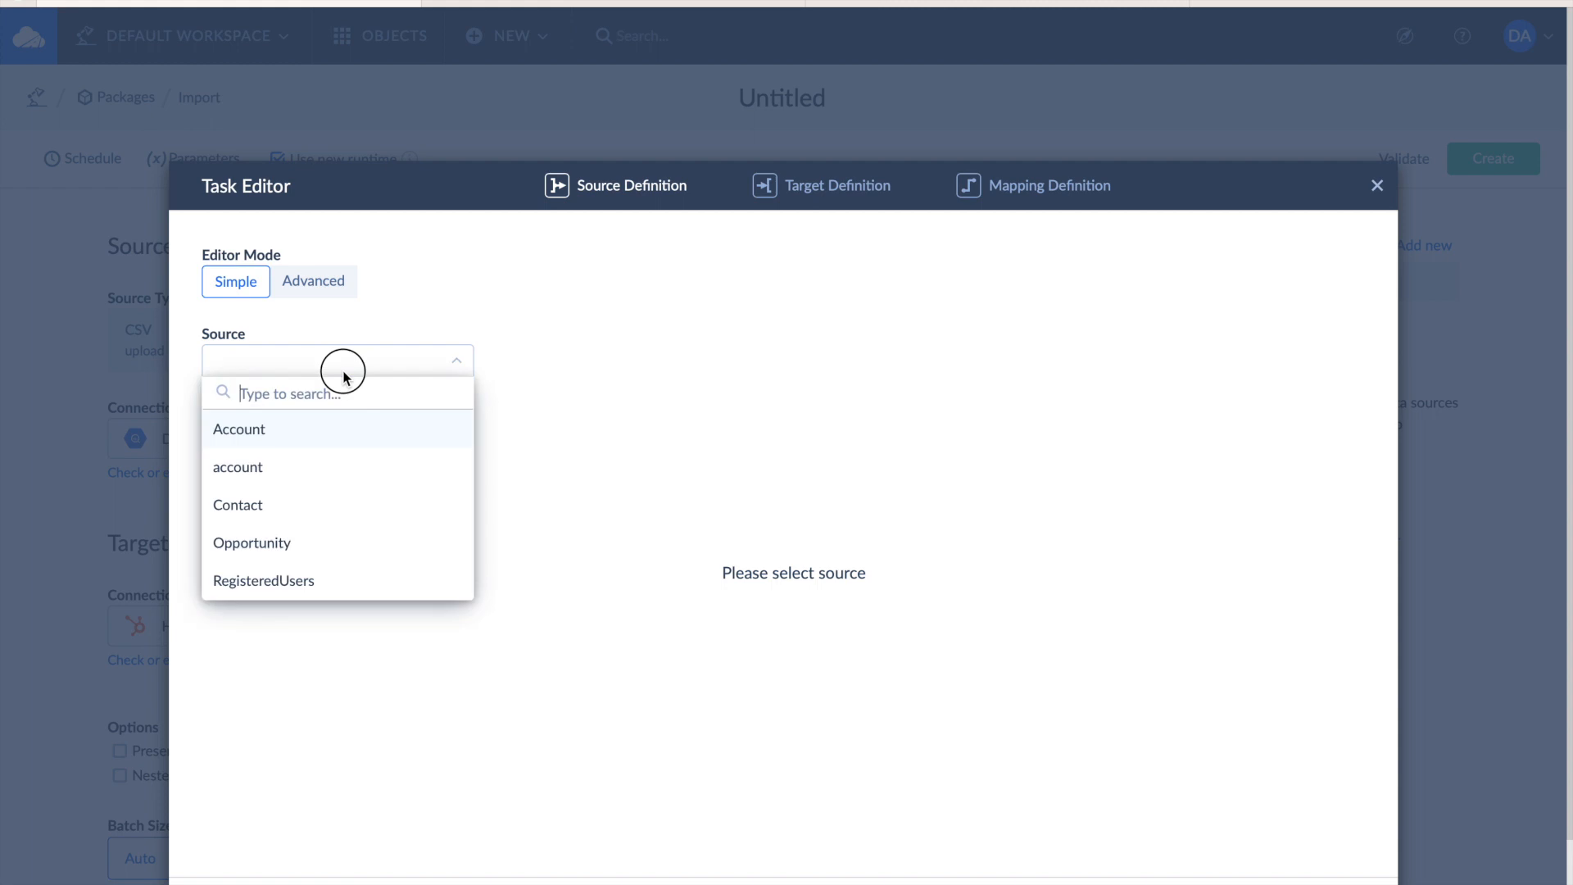
left_click(279, 500)
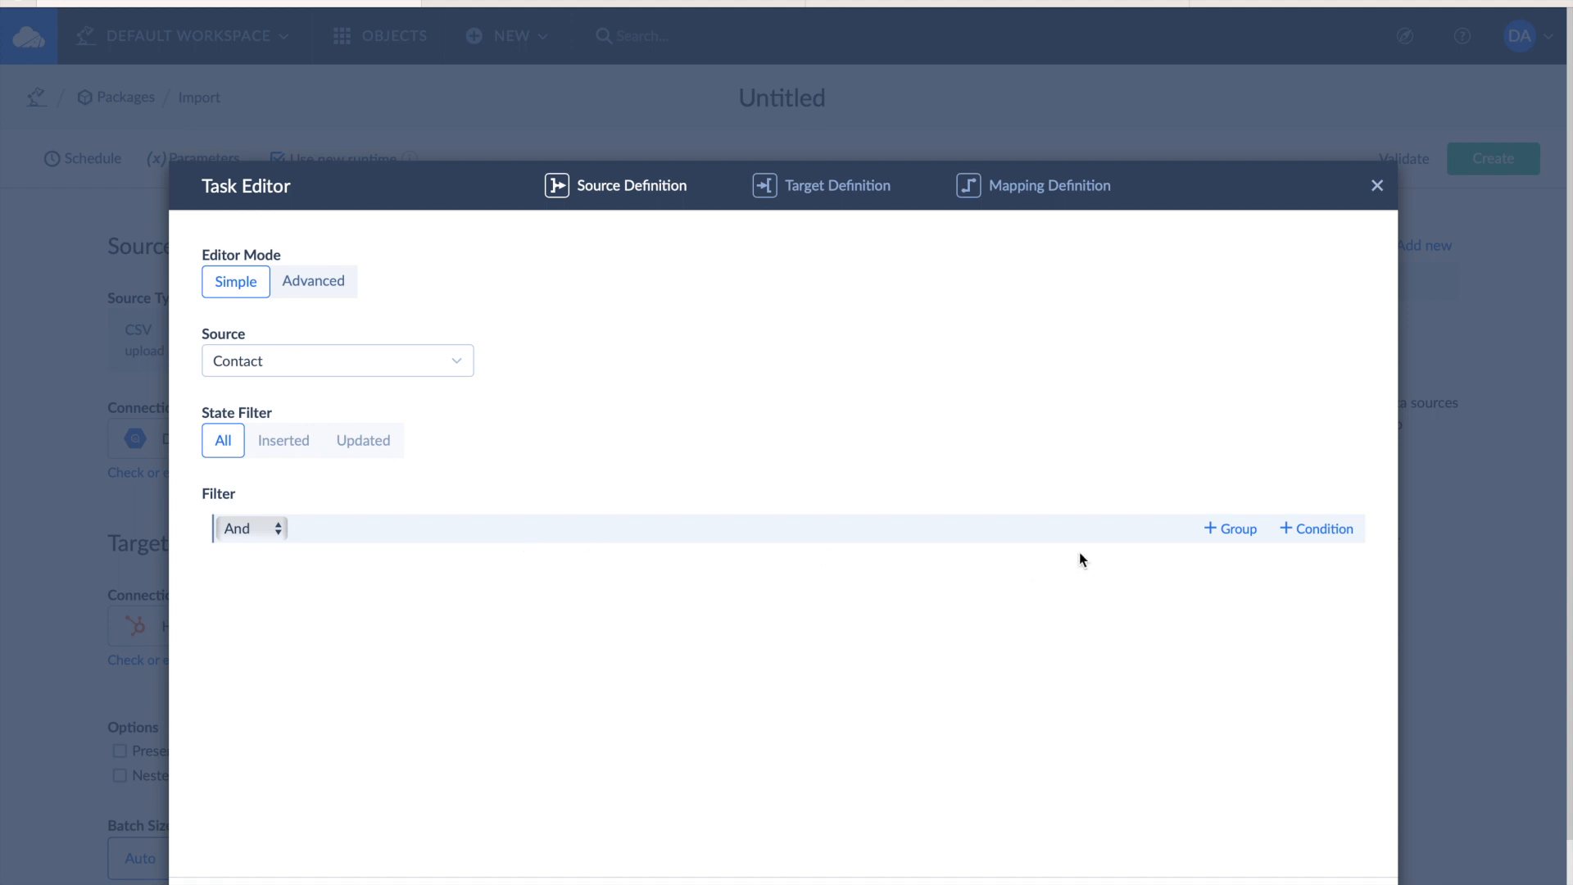
left_click(1231, 529)
left_click(1311, 527)
left_click(311, 604)
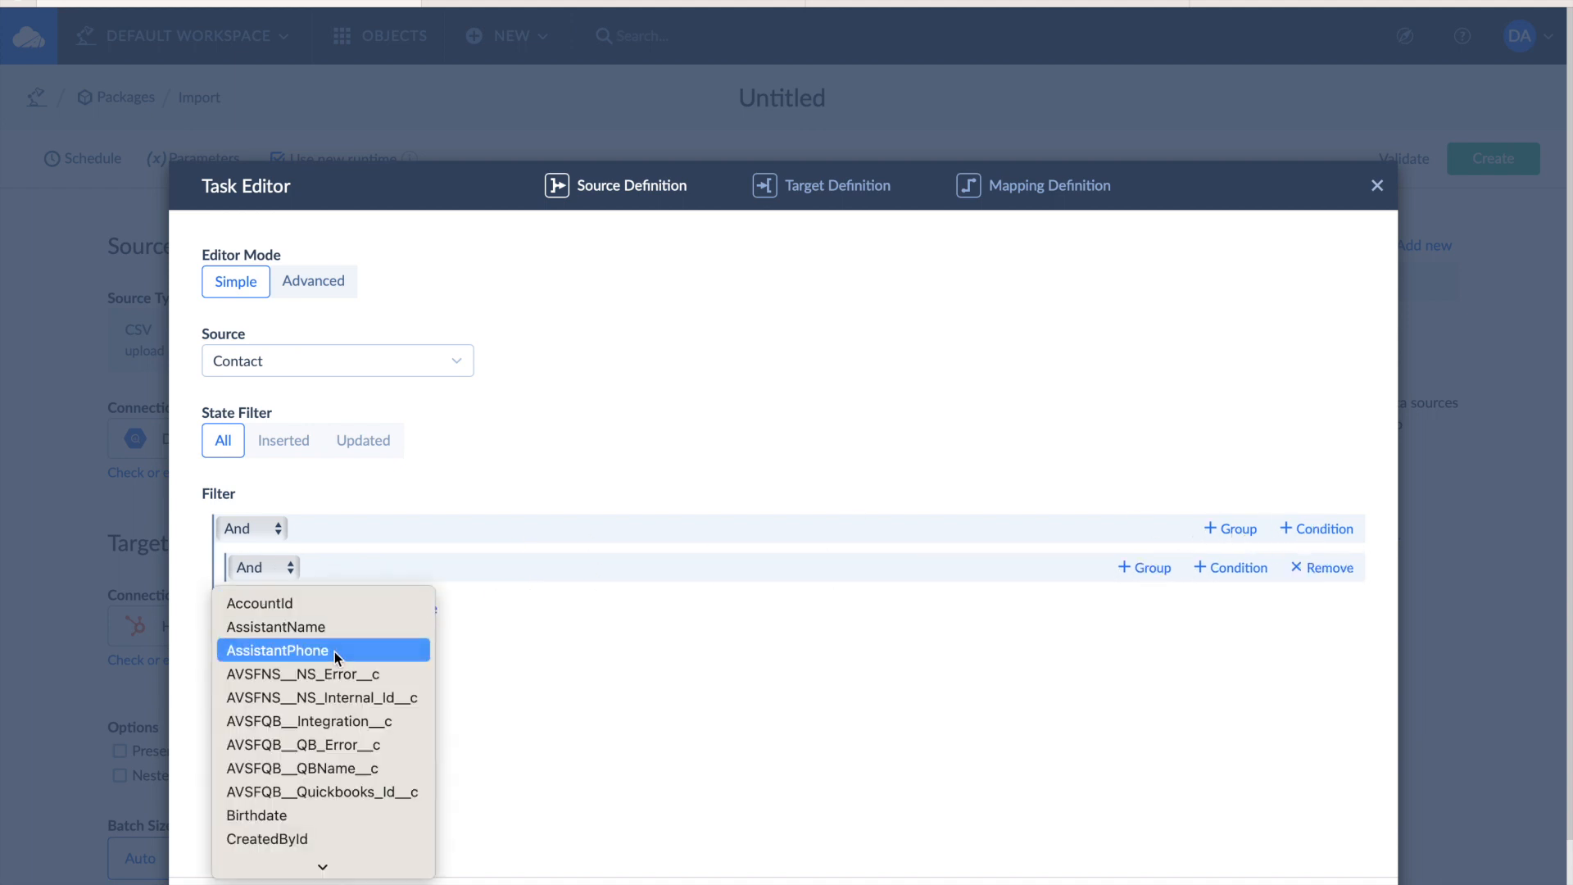
left_click(553, 686)
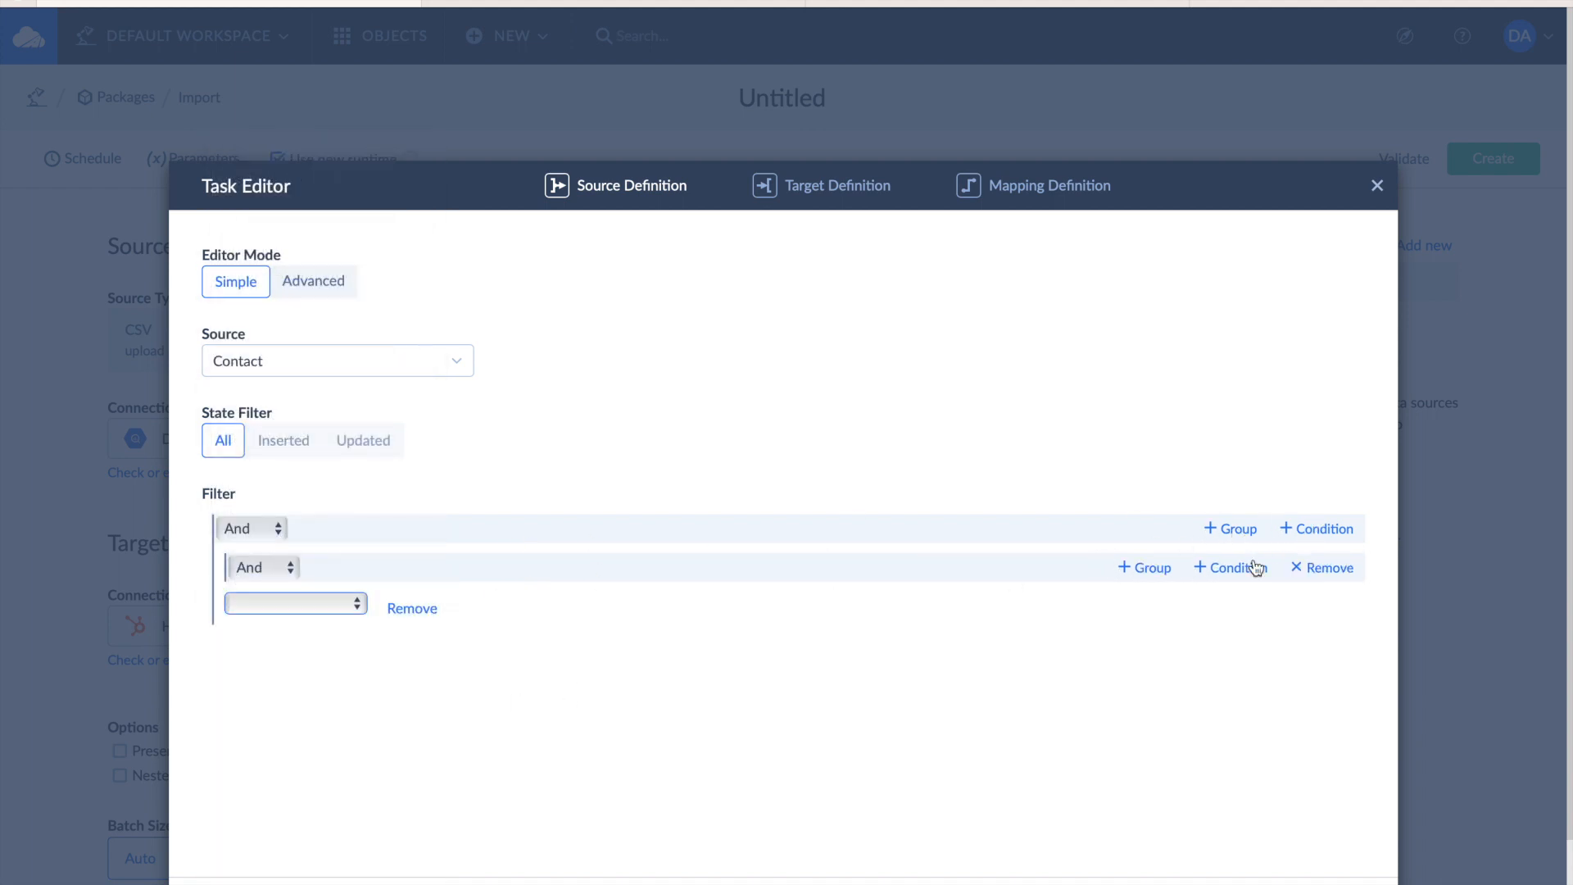
left_click(1317, 567)
left_click(412, 567)
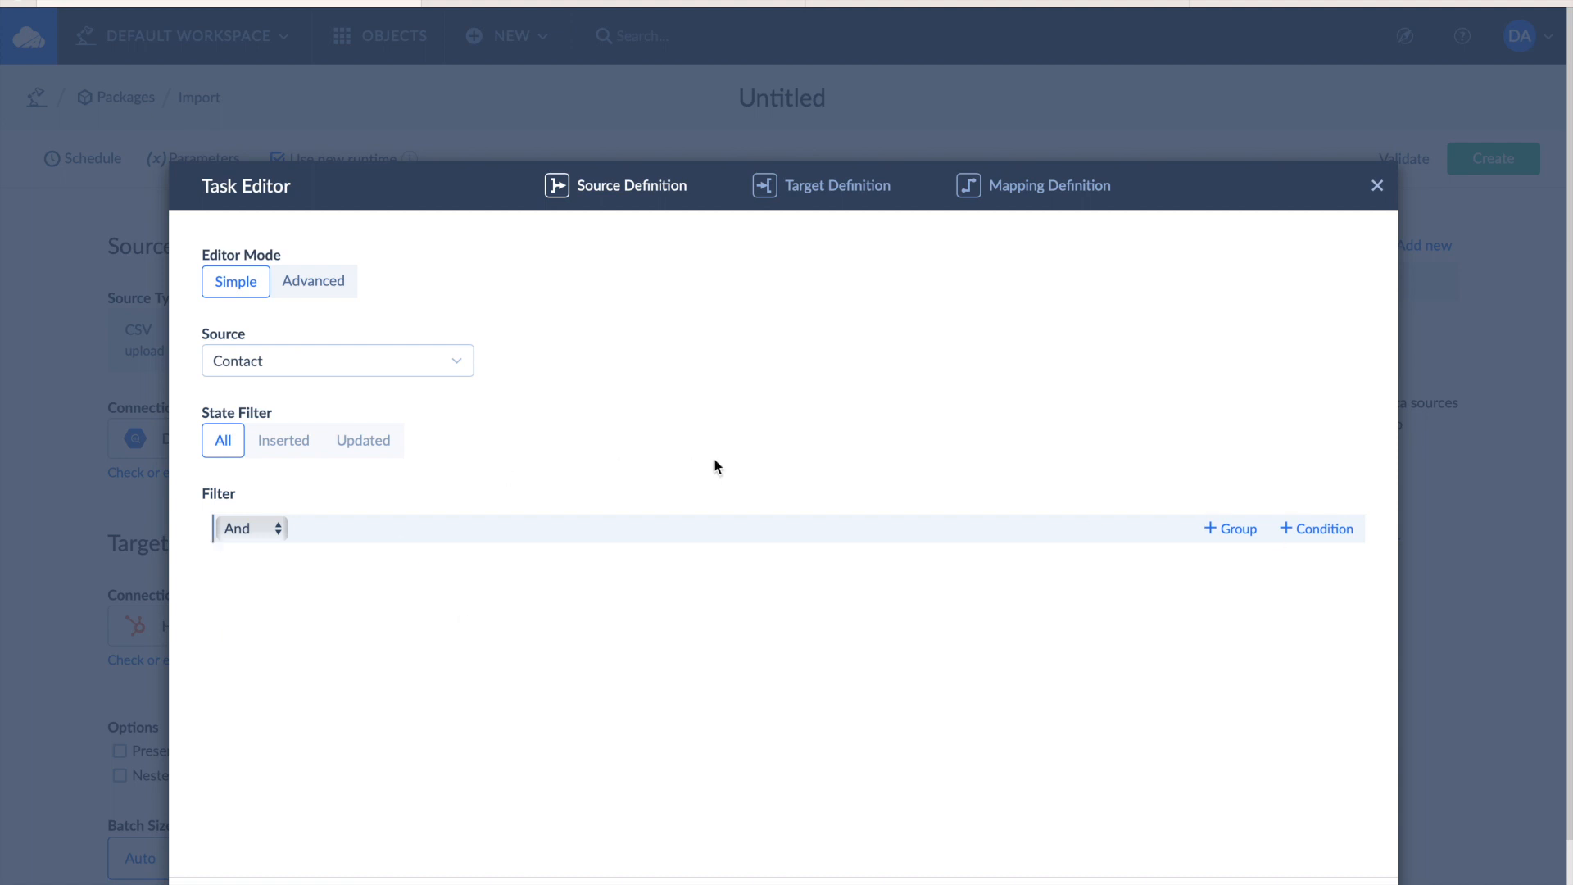
Proceed to the target definition and choose Contacts as the task's target object.
left_click(793, 856)
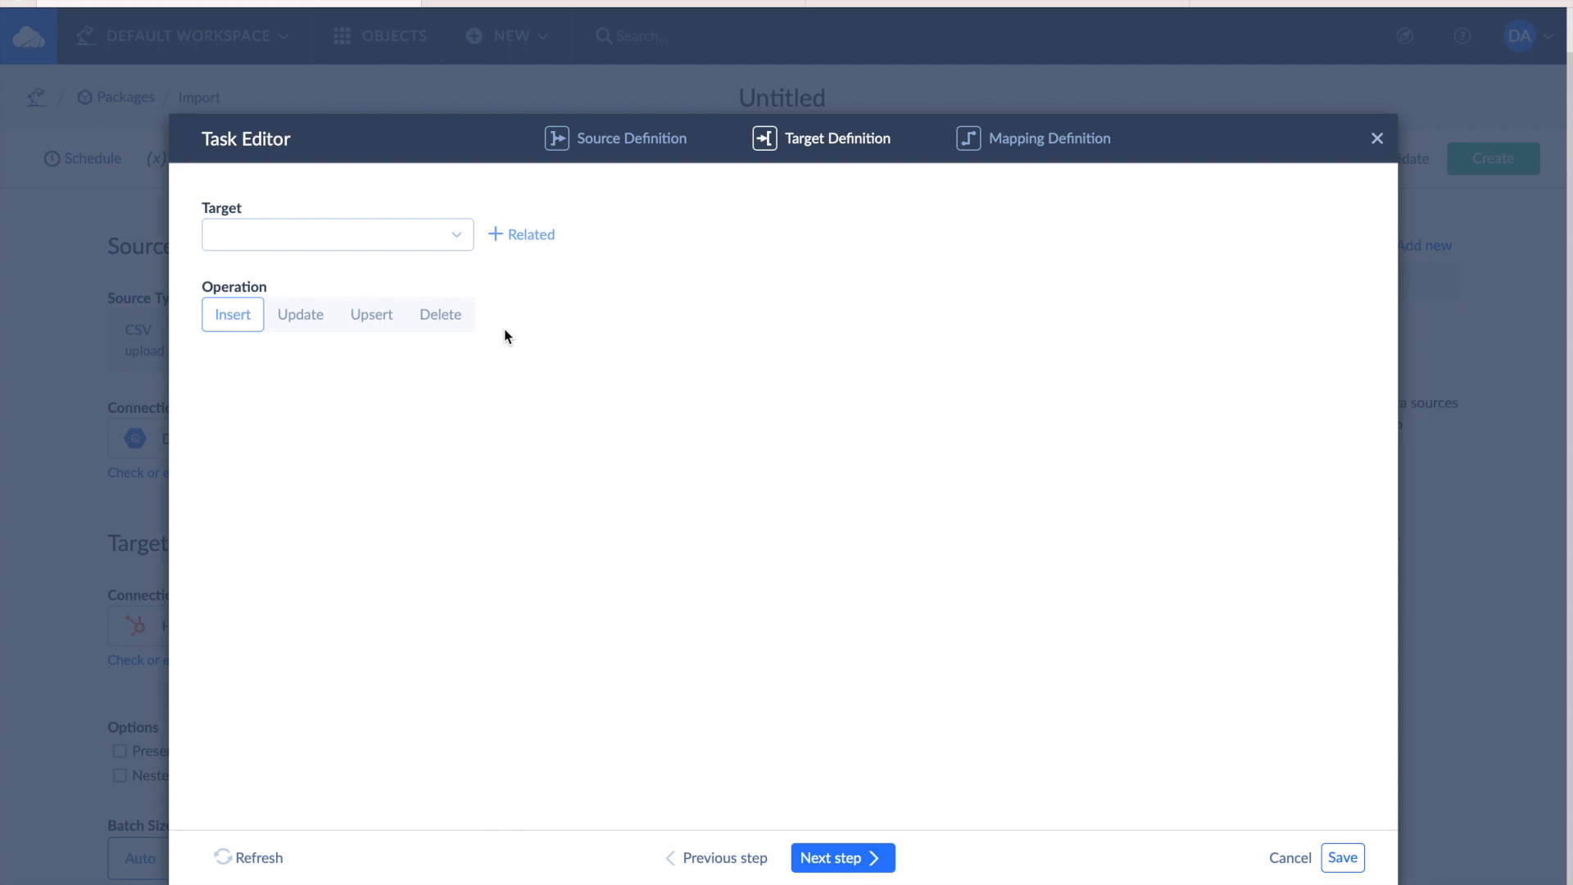
left_click(410, 239)
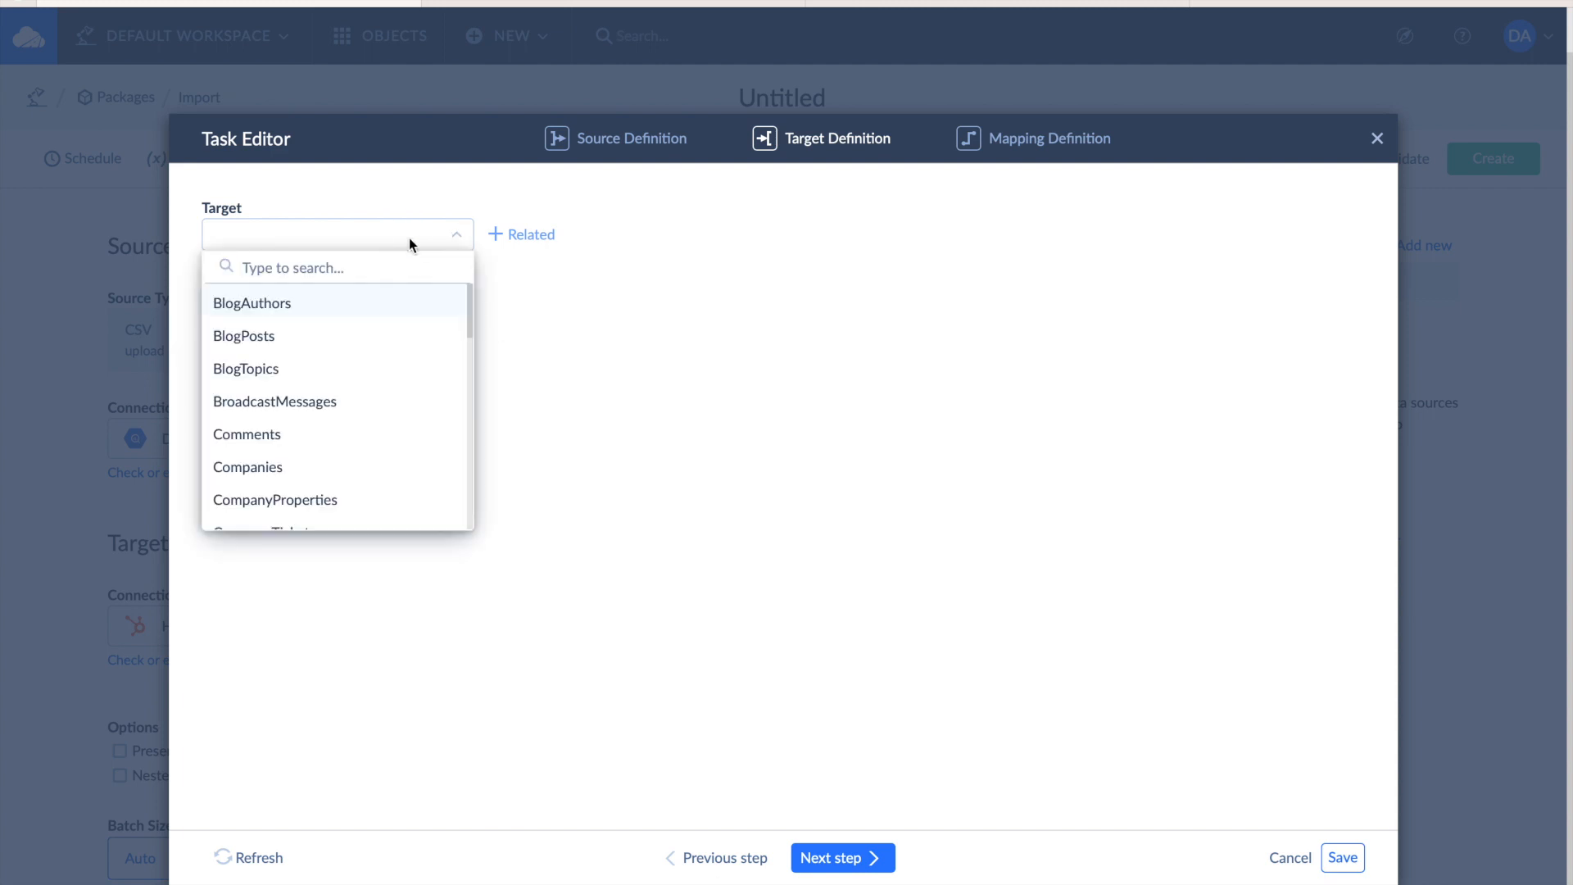
type("con")
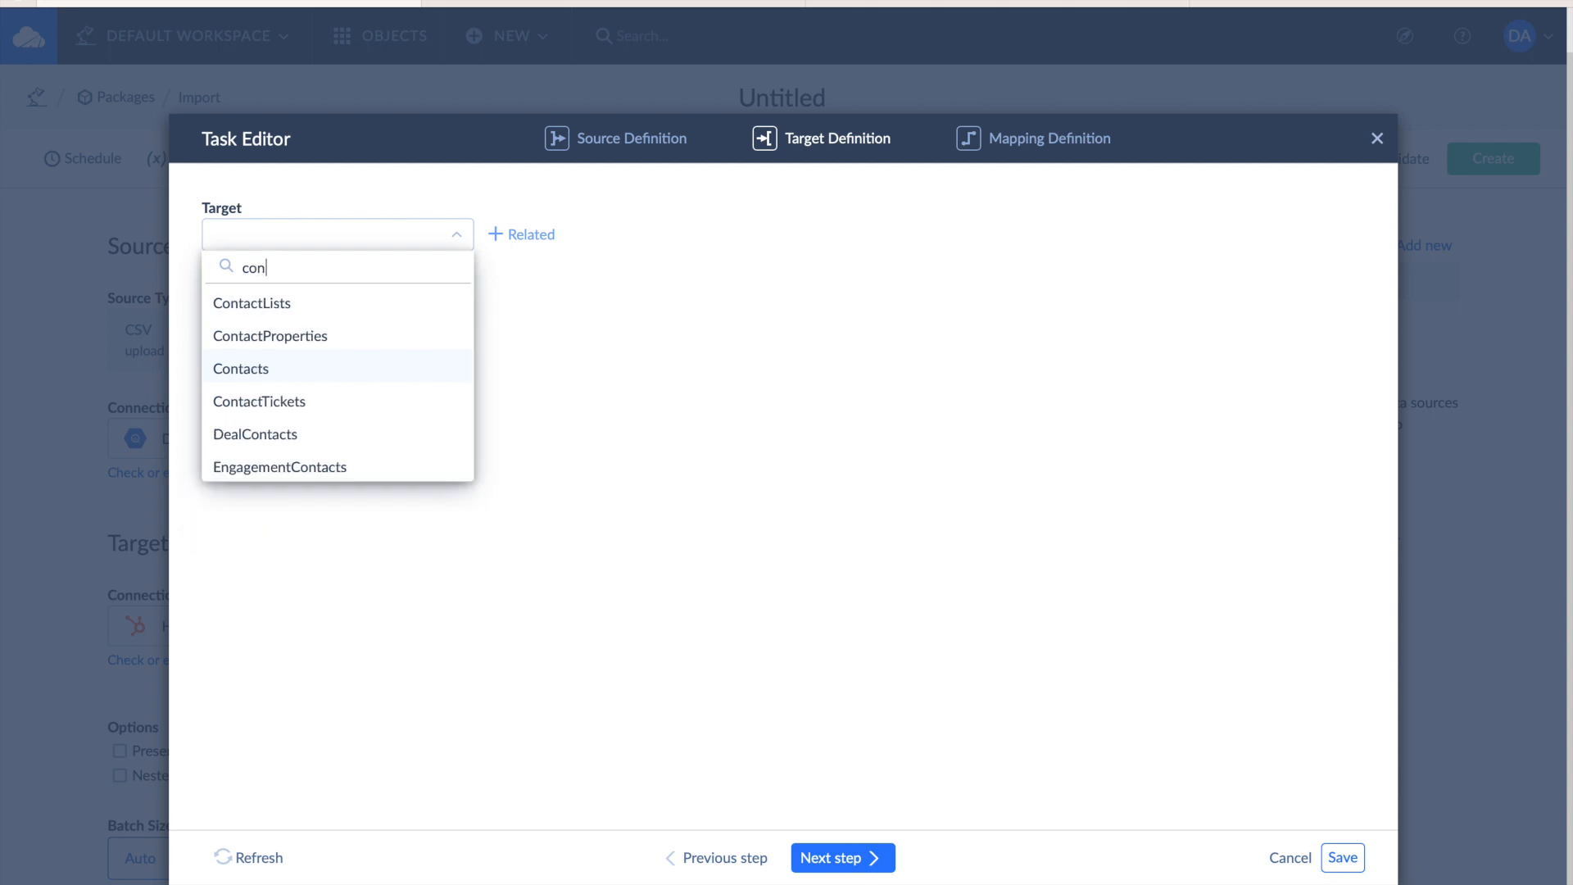
left_click(327, 369)
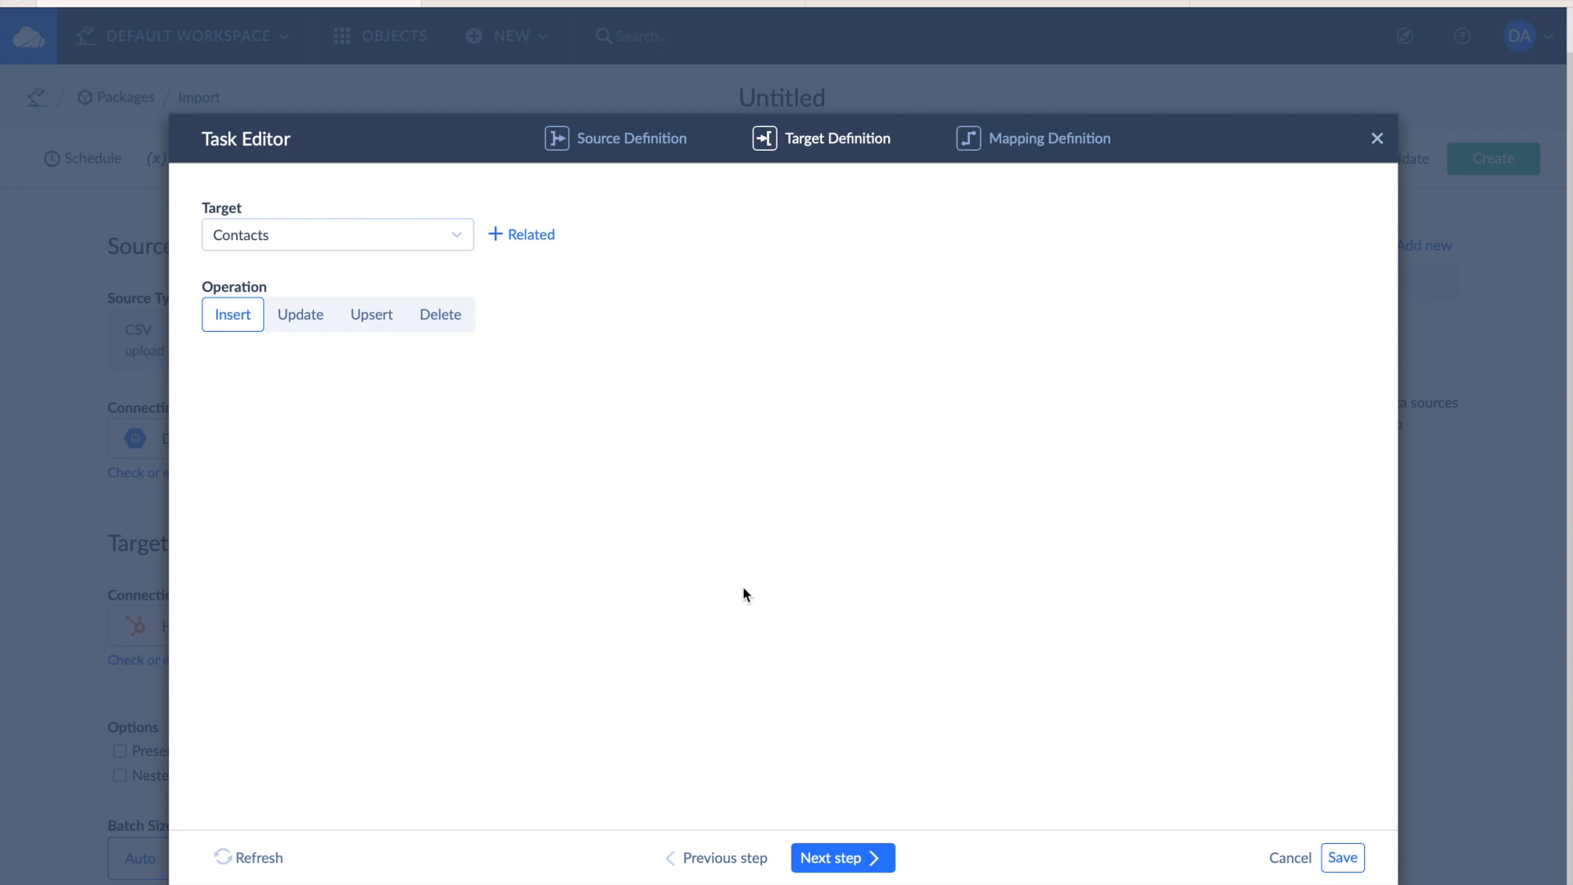
Review the column mapping from Contact to Contacts, including the Email field, and save the task.
left_click(835, 860)
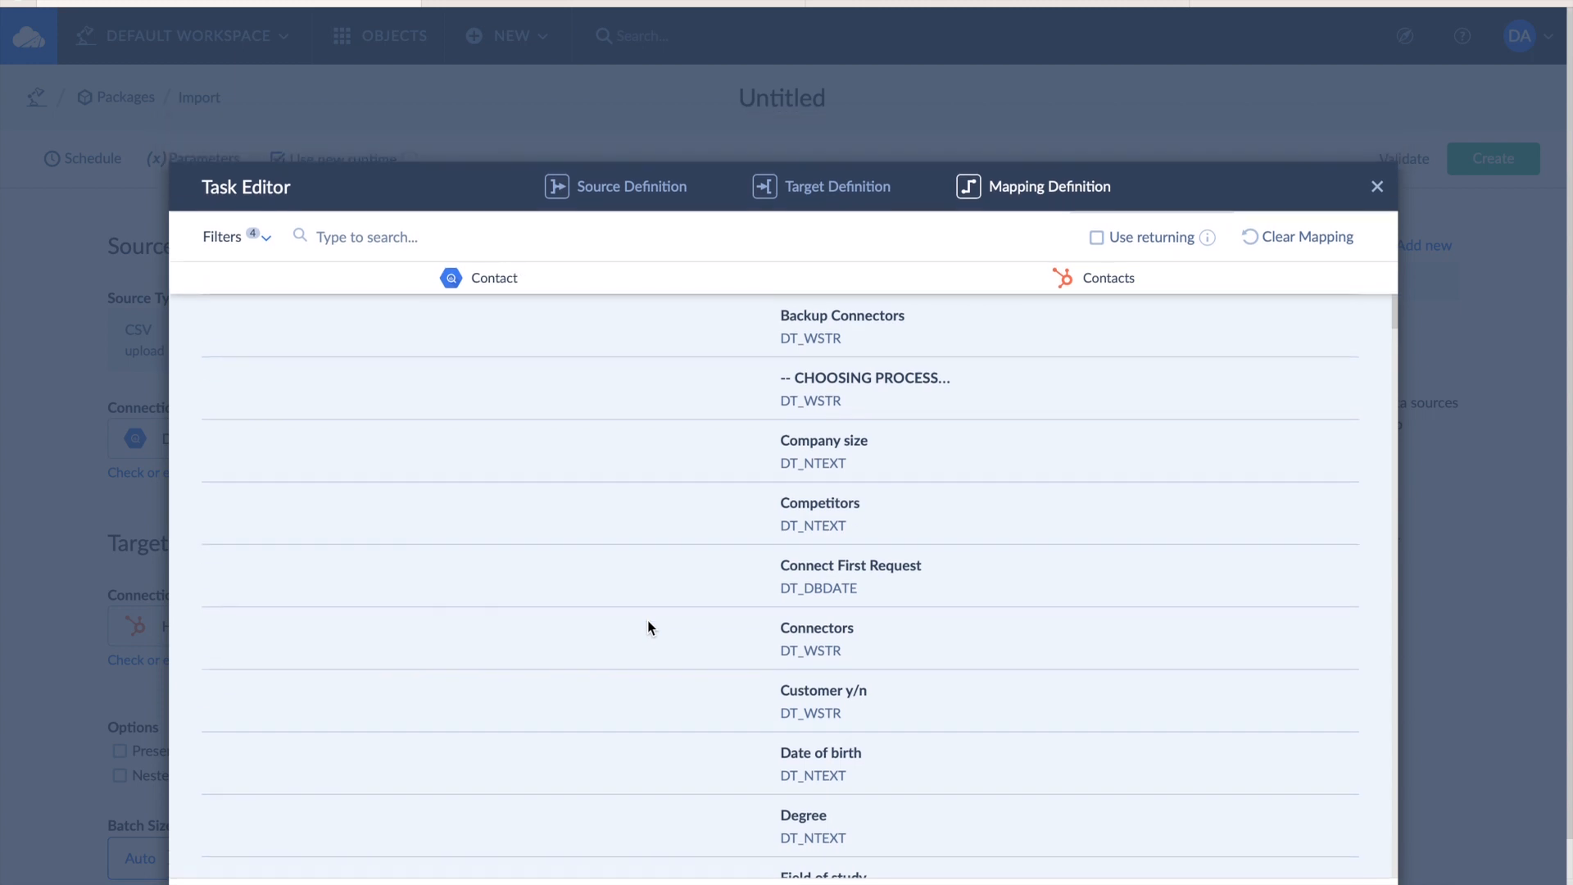
scroll(647, 621, "down", 15)
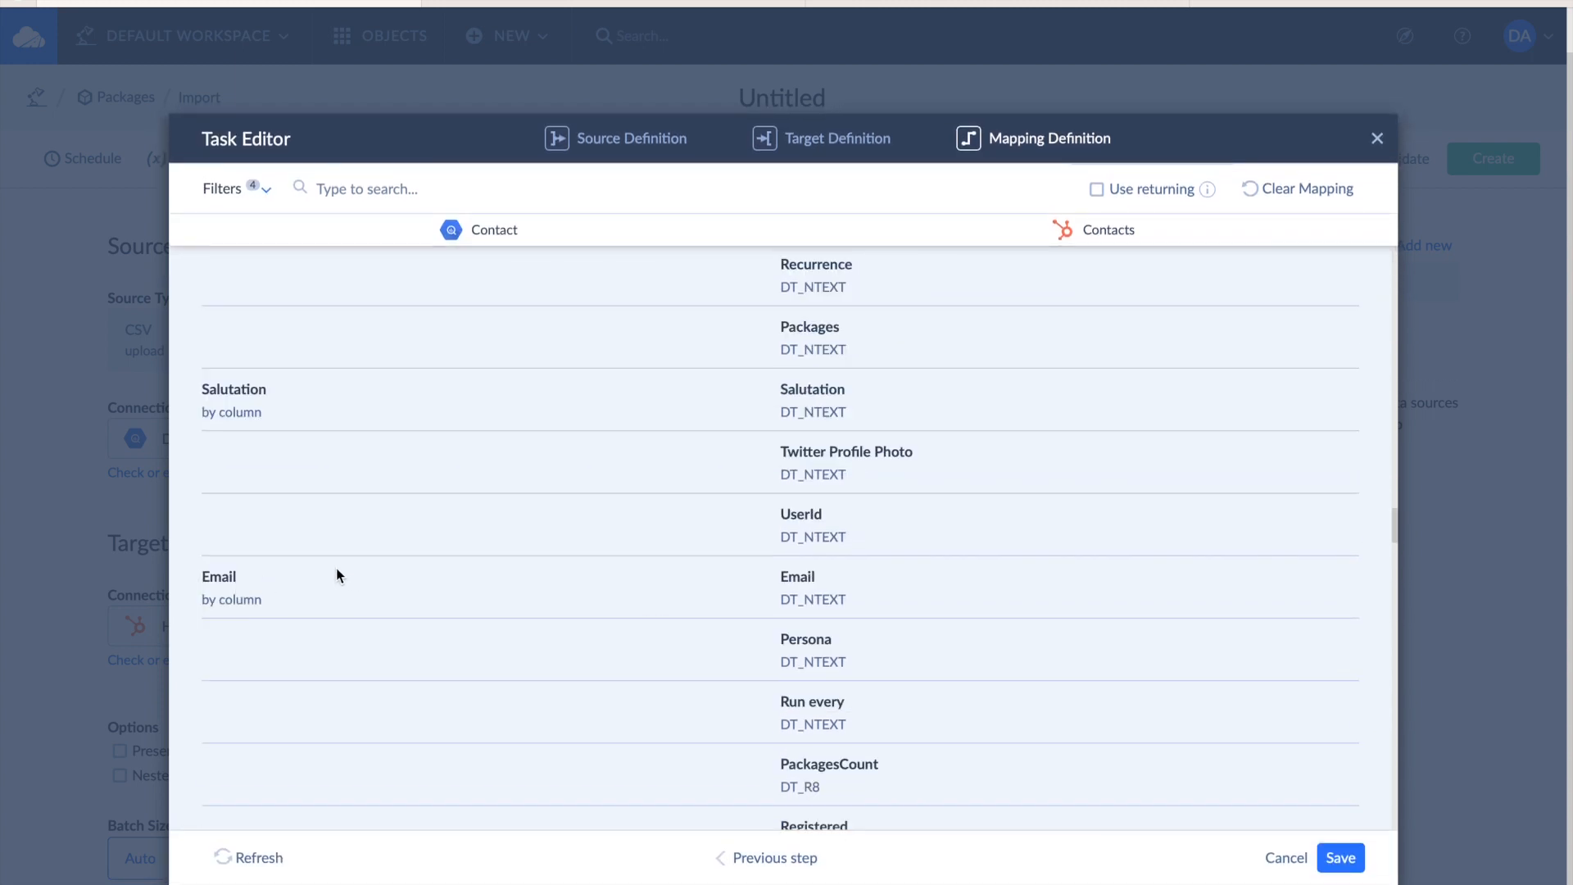
left_click(227, 577)
left_click(263, 583)
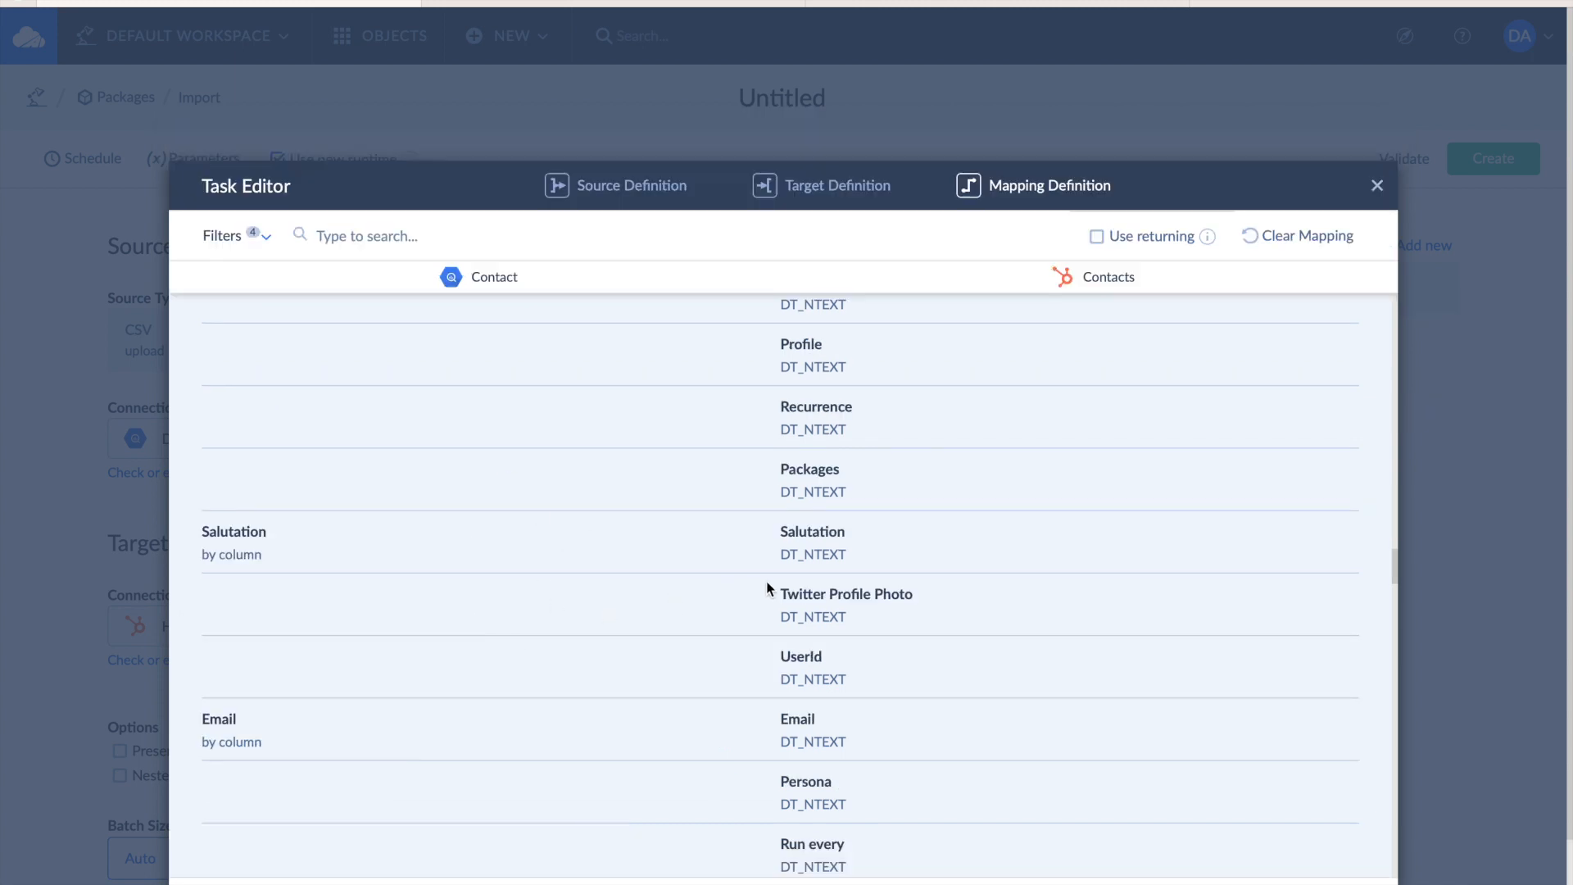
scroll(767, 580, "down", 10)
left_click(1342, 853)
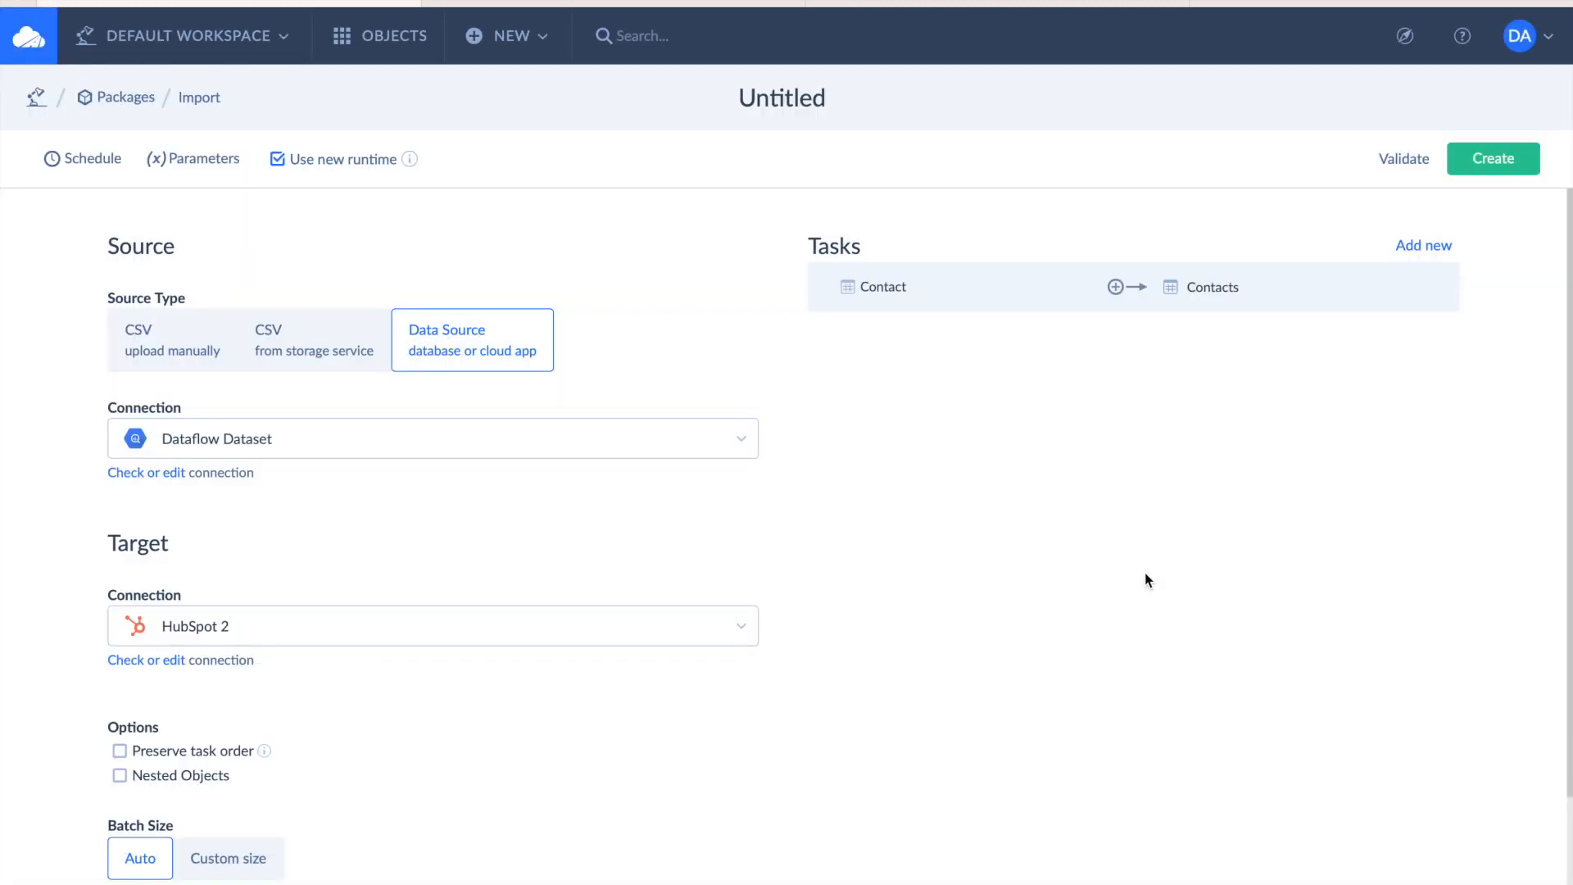
left_click(1406, 250)
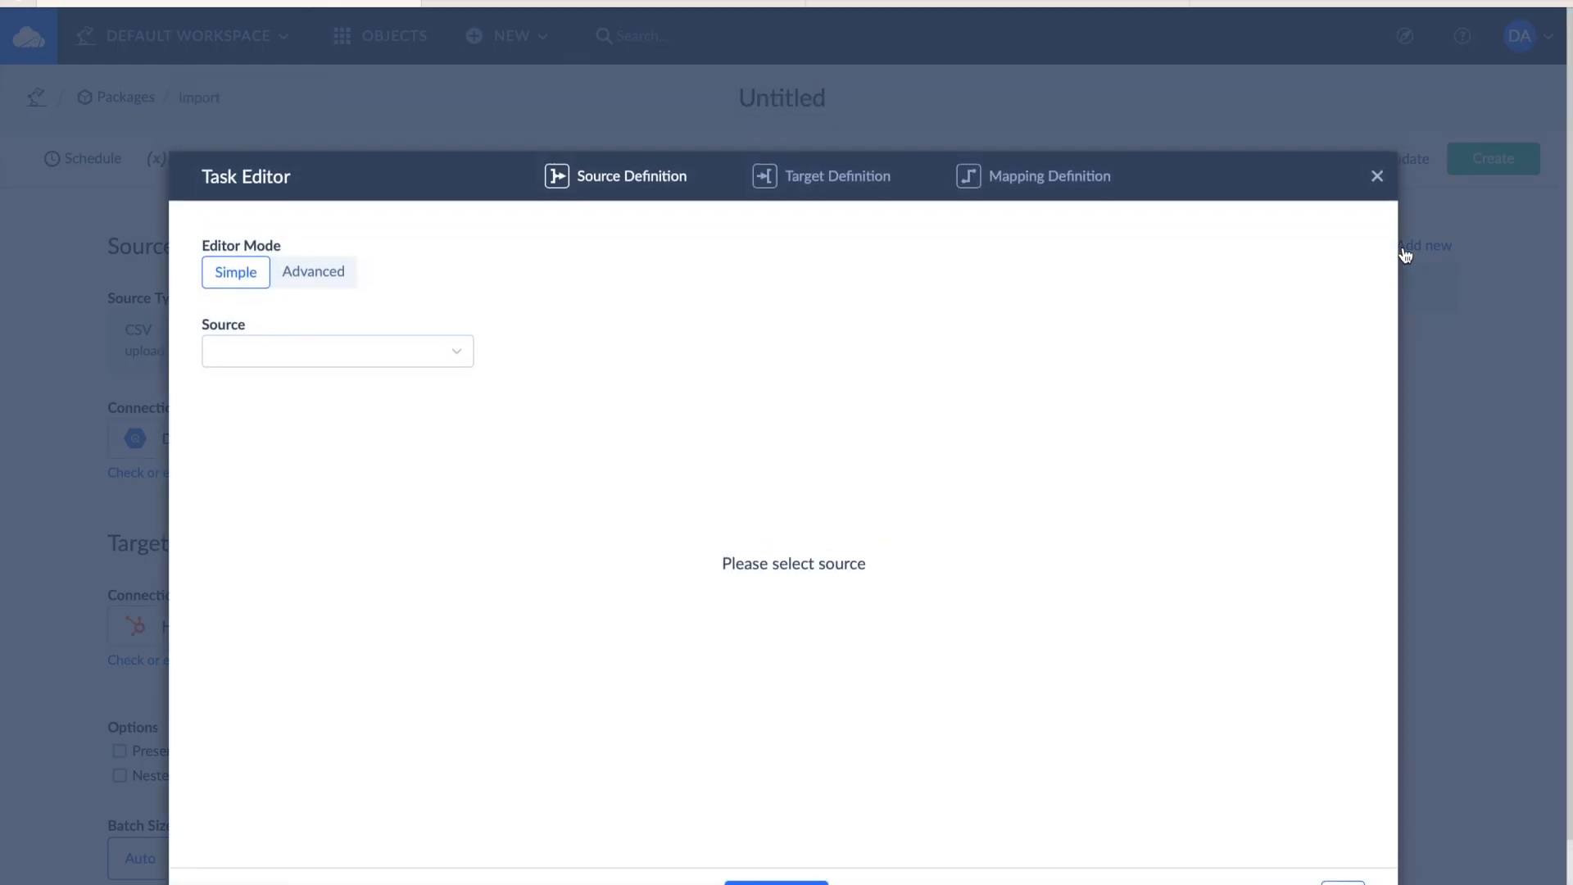
key("Escape")
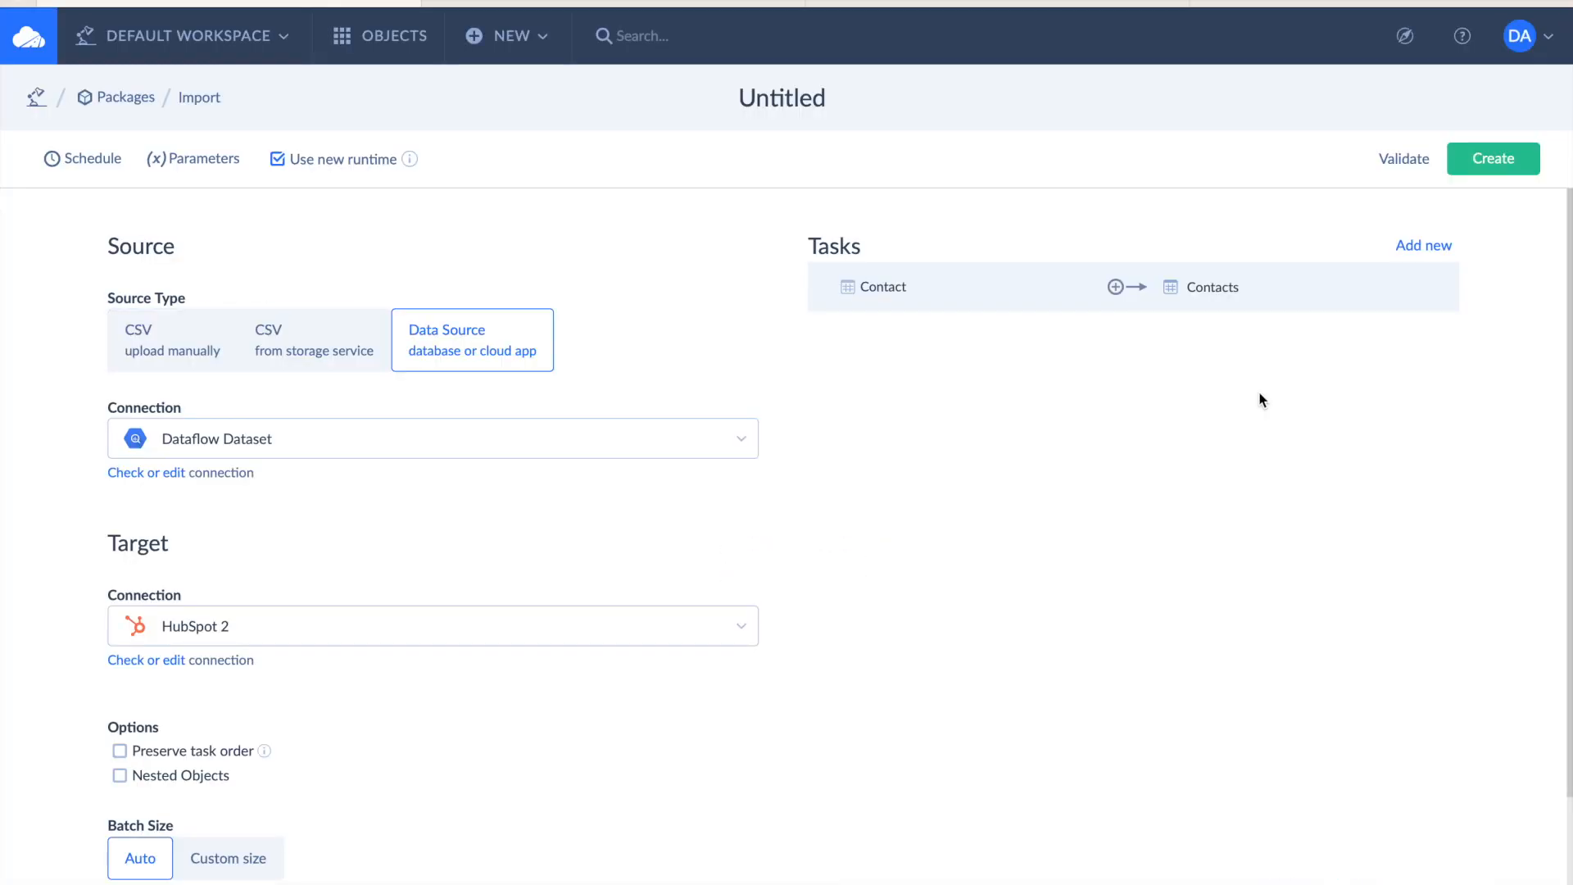
Name the import package "Test Import" and create it.
left_click(770, 102)
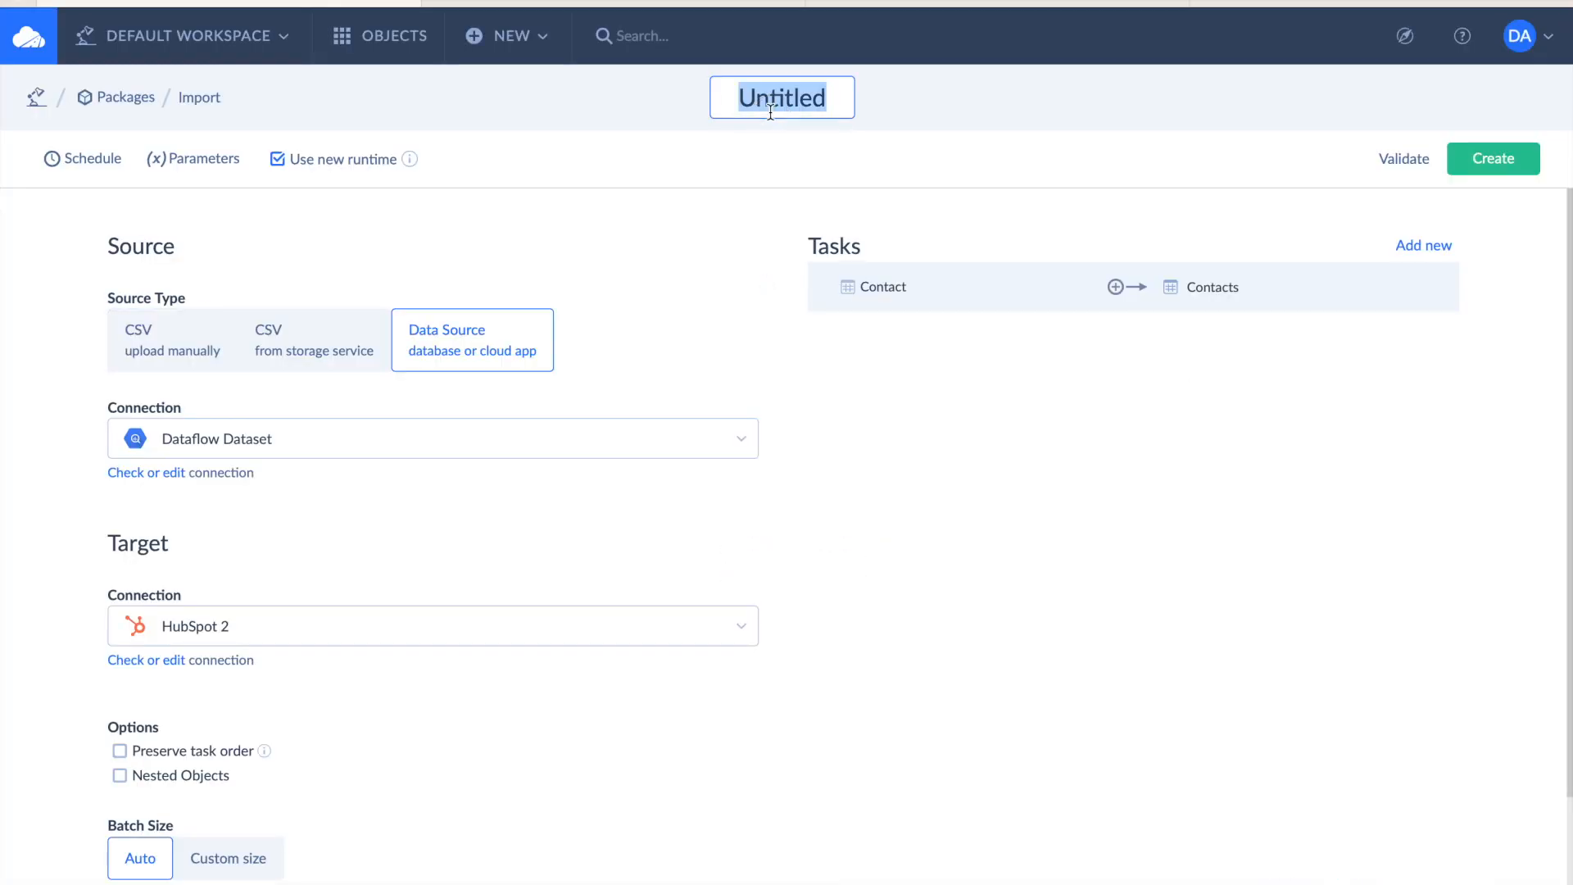
type("Test Import")
left_click(1036, 444)
left_click(1489, 164)
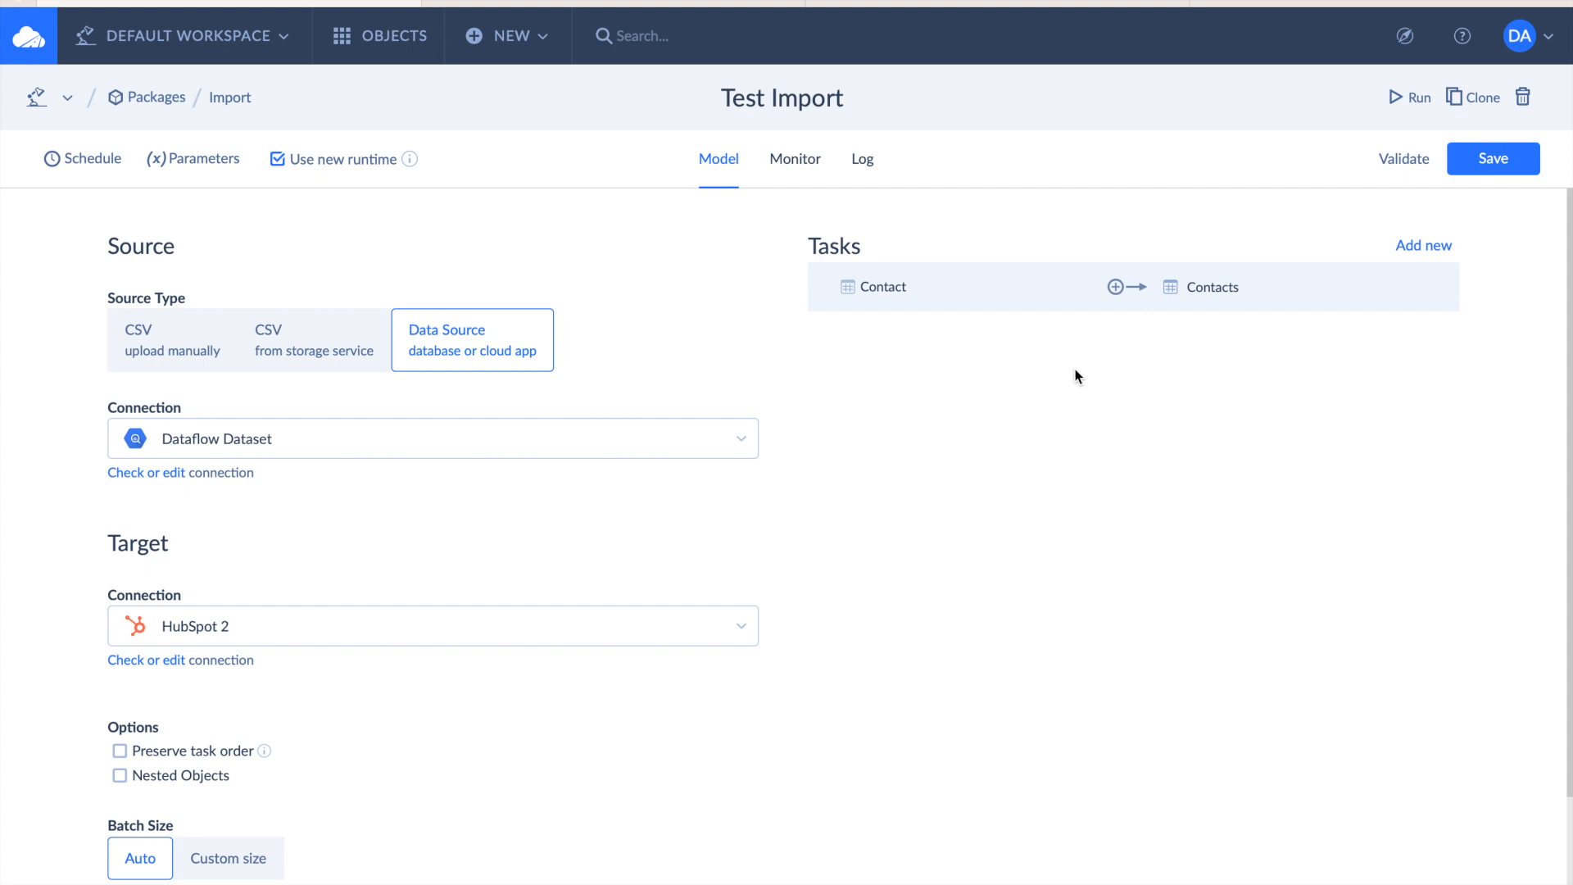
Examine the monthly and weekly recurrence options in the import package's schedule, including the day-of-month choices.
left_click(105, 164)
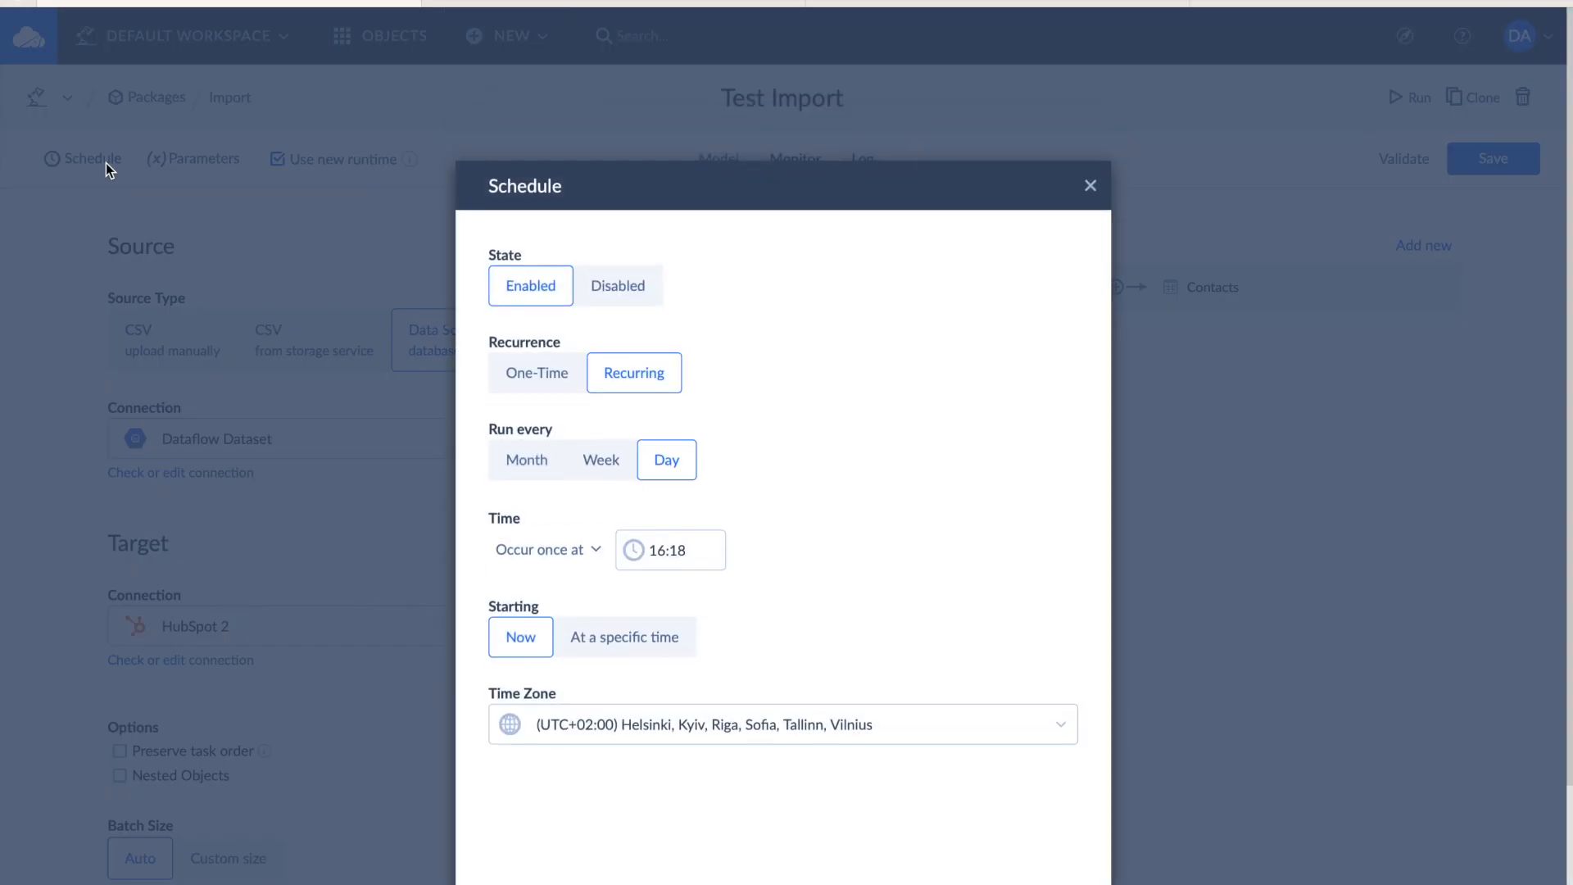
left_click(525, 459)
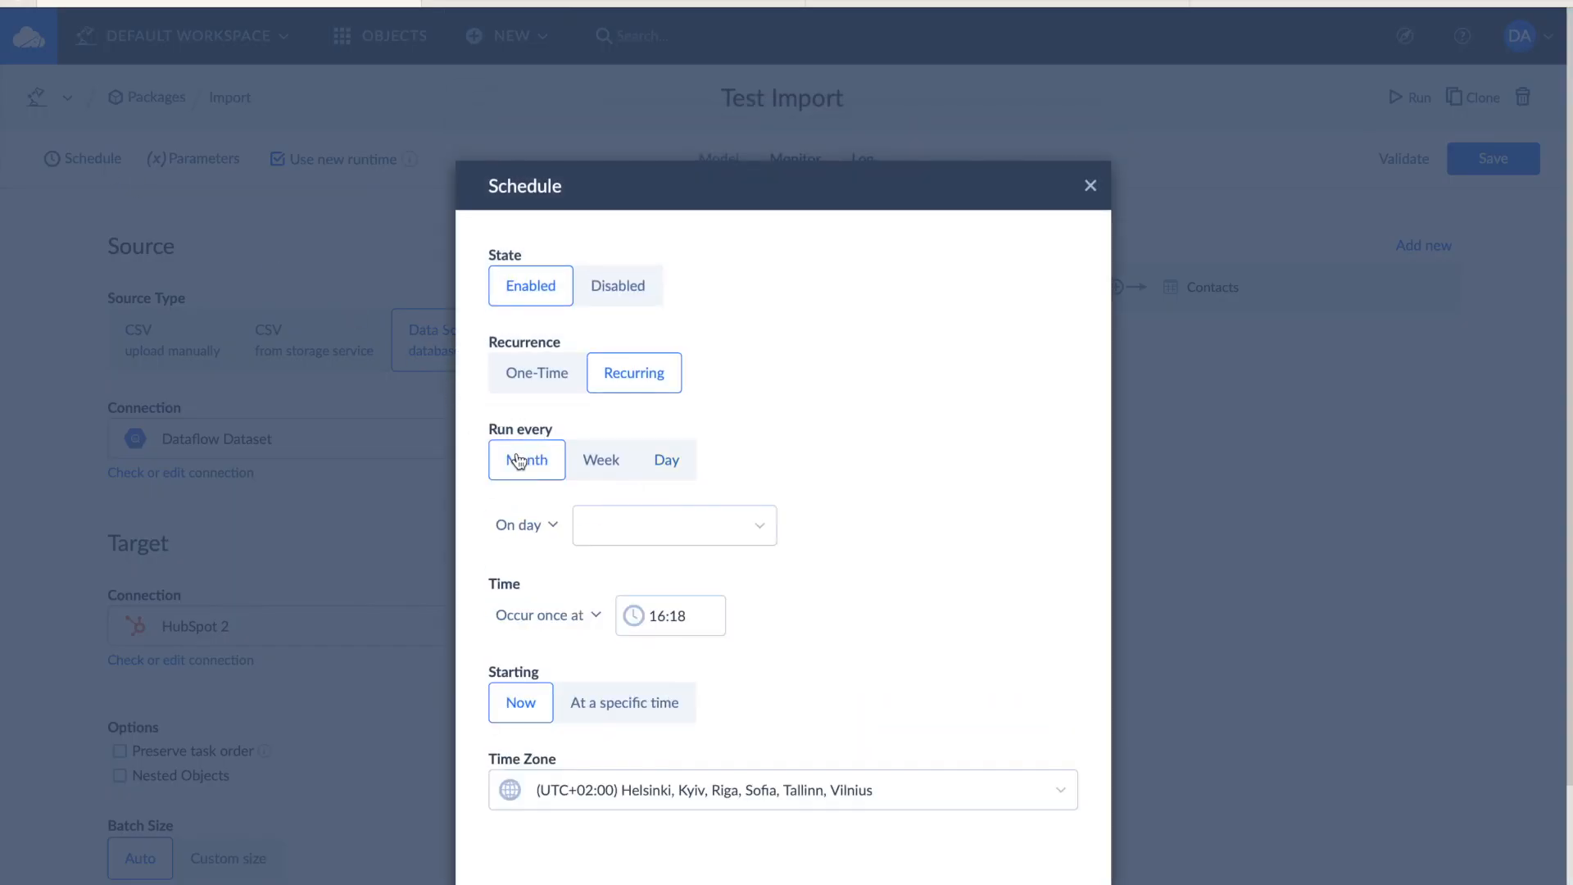
left_click(596, 530)
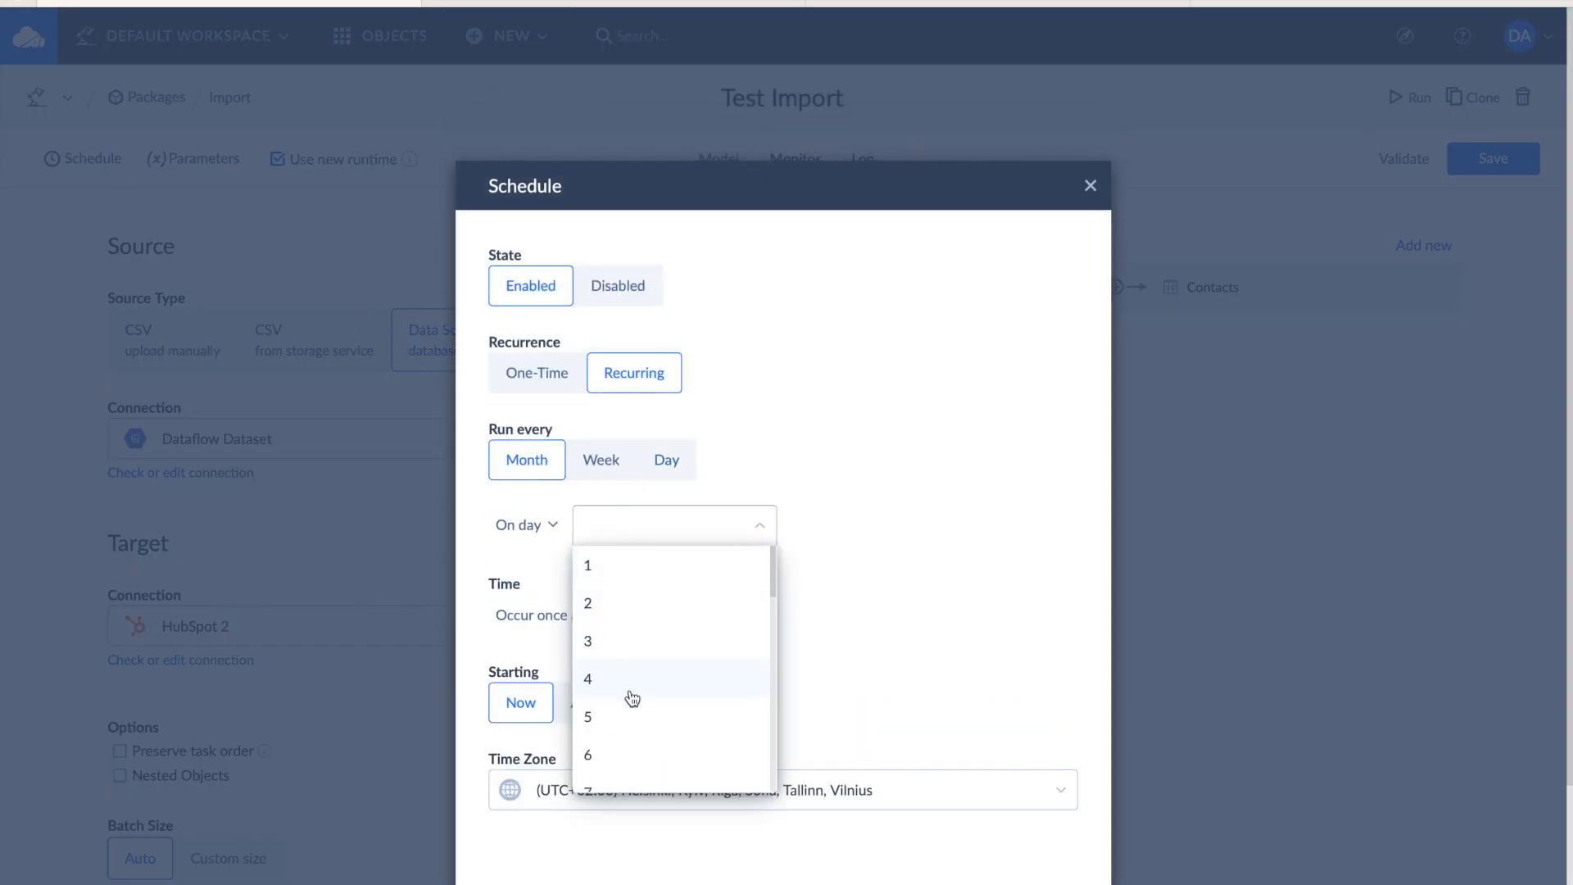
left_click(601, 469)
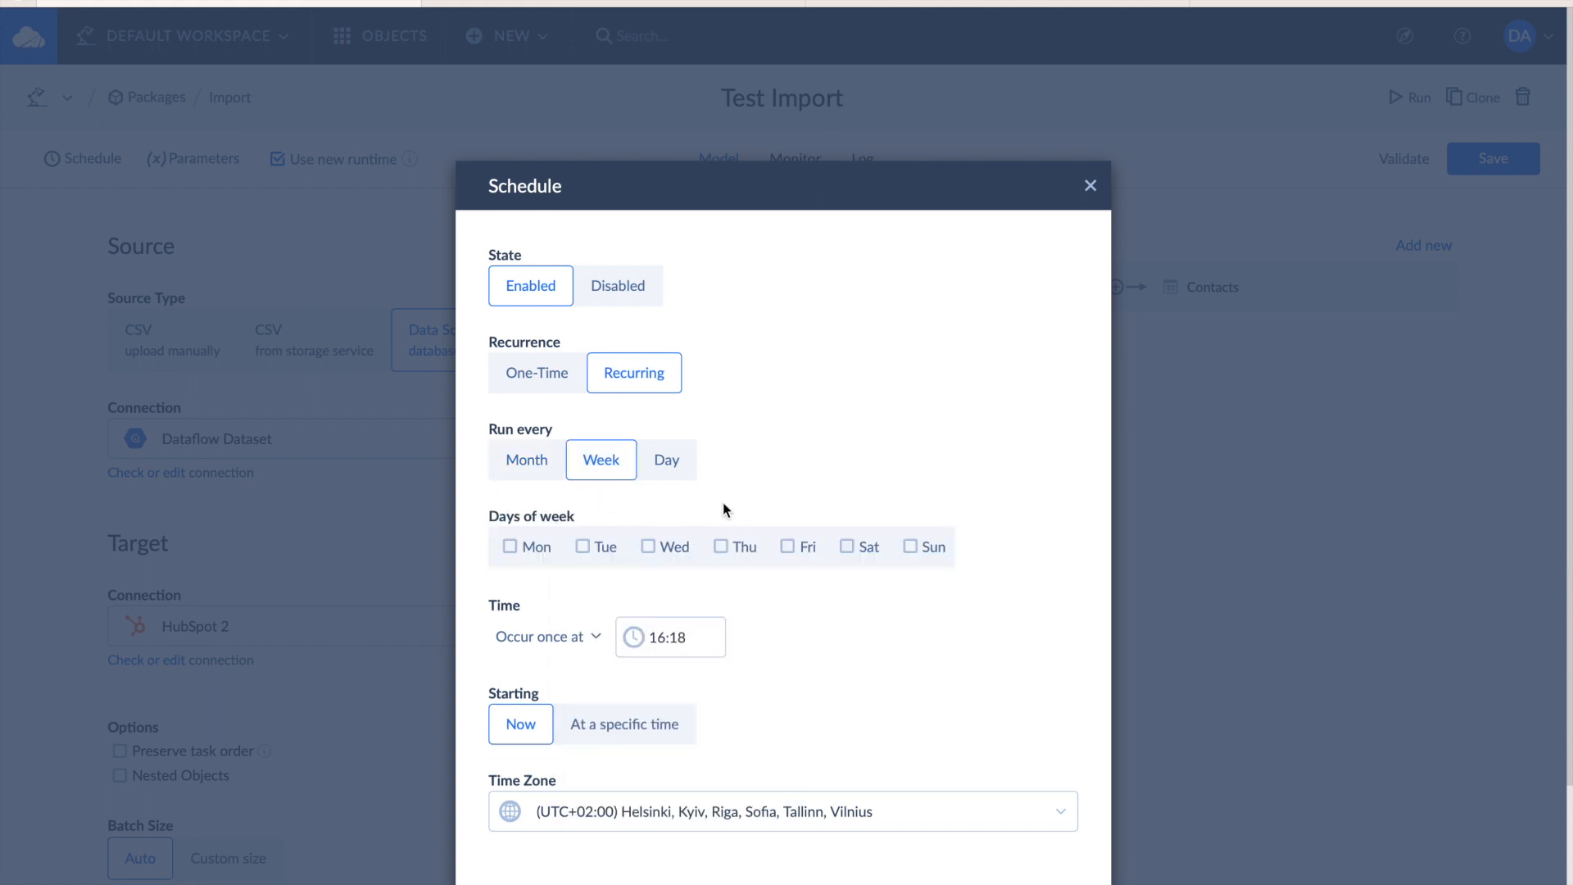
Try a daily schedule that recurs every 1 minute, and close the schedule without saving.
left_click(669, 464)
left_click(541, 550)
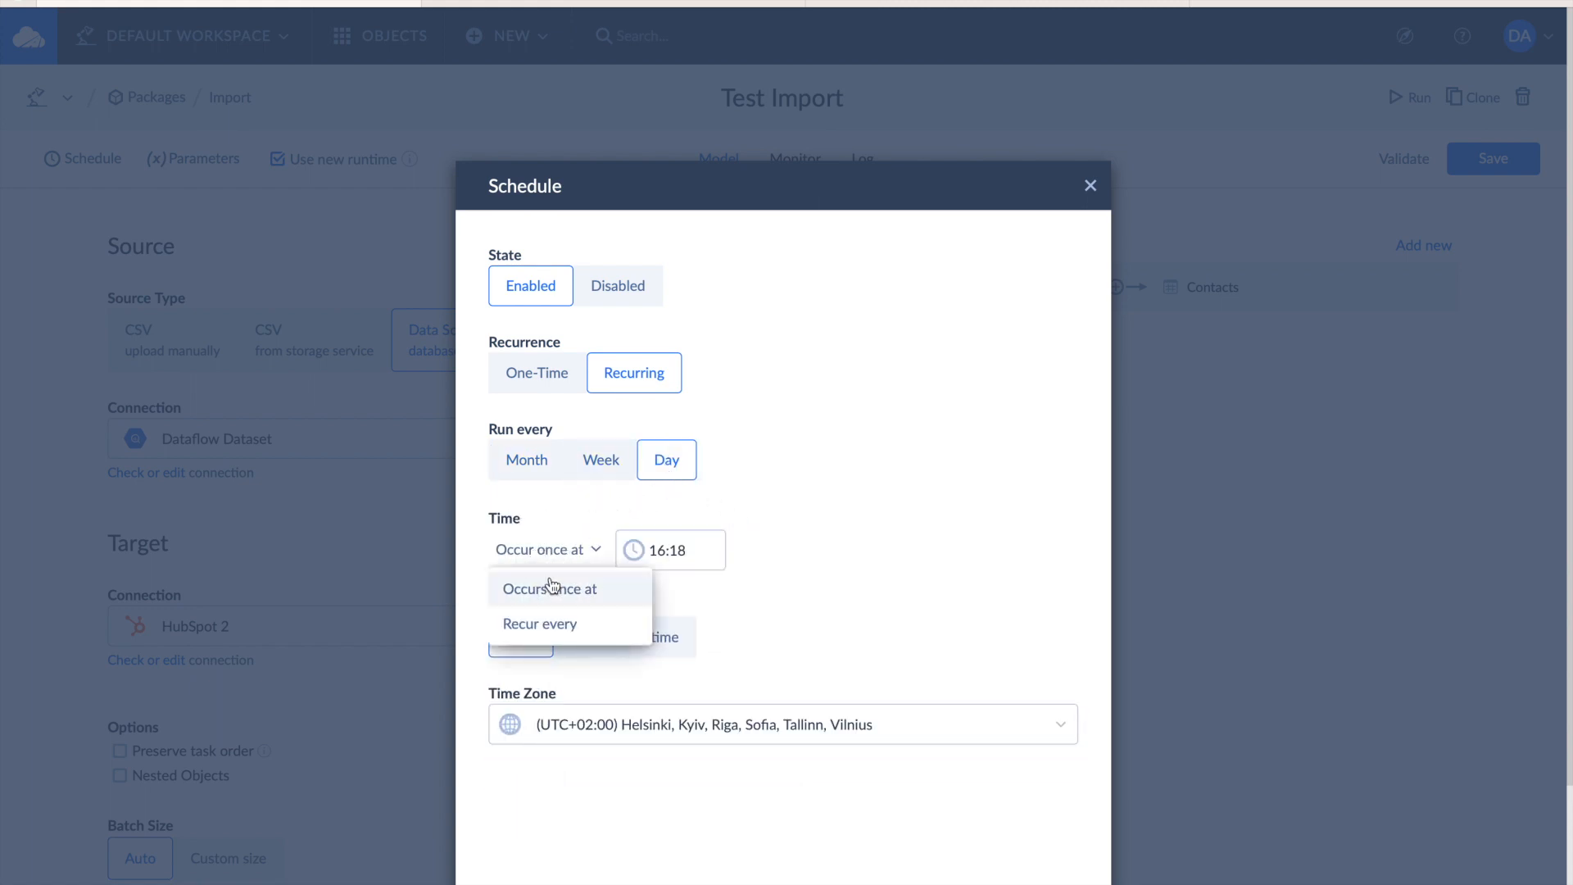
left_click(554, 625)
left_click(841, 546)
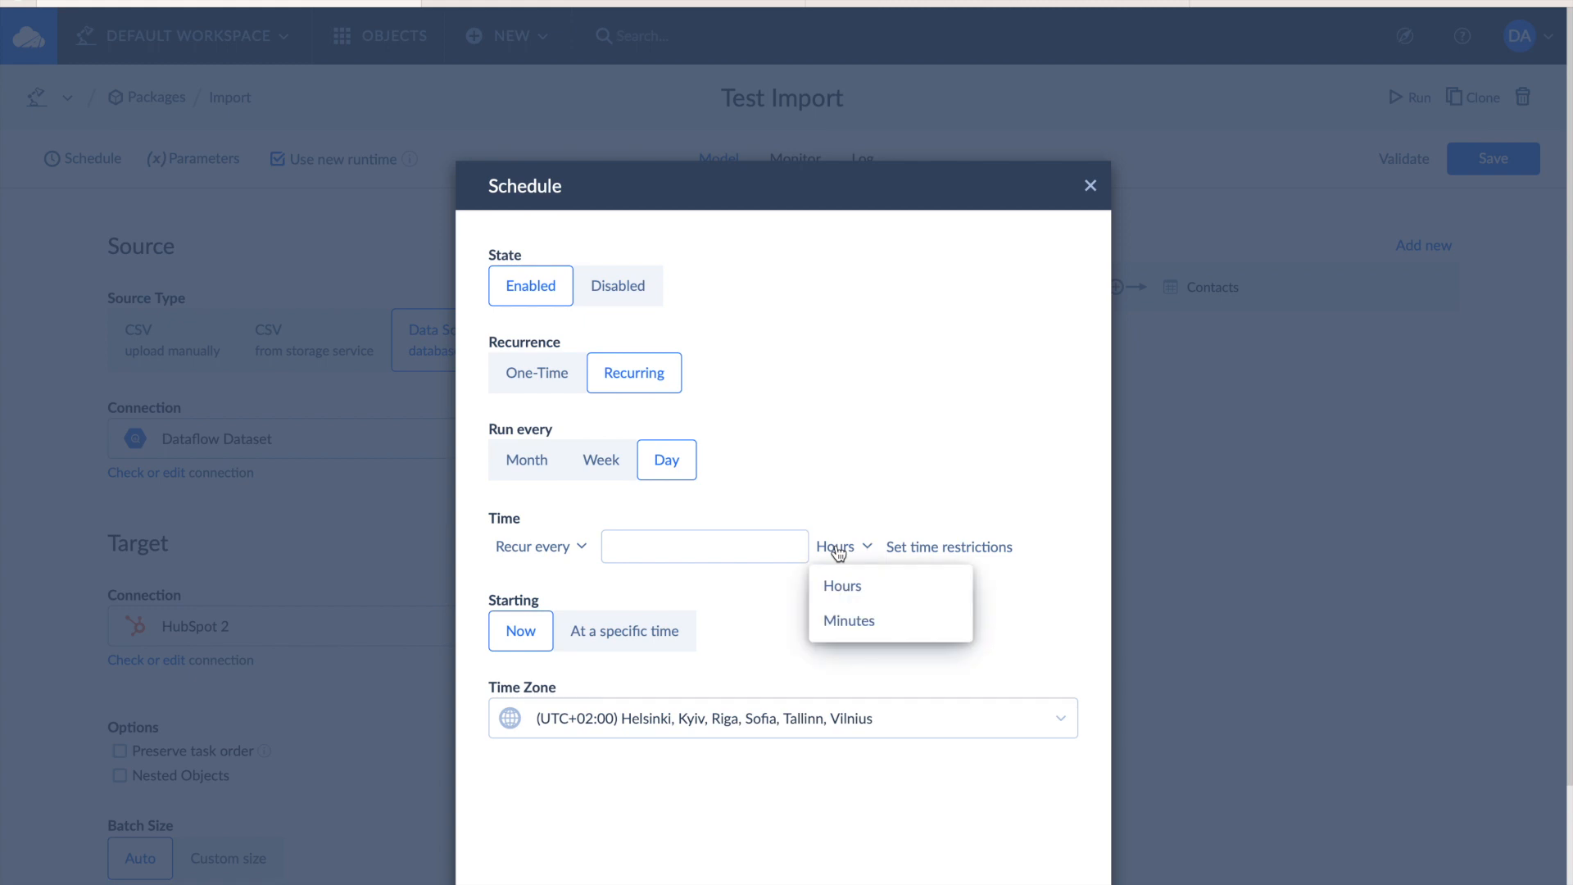
left_click(852, 620)
left_click(748, 545)
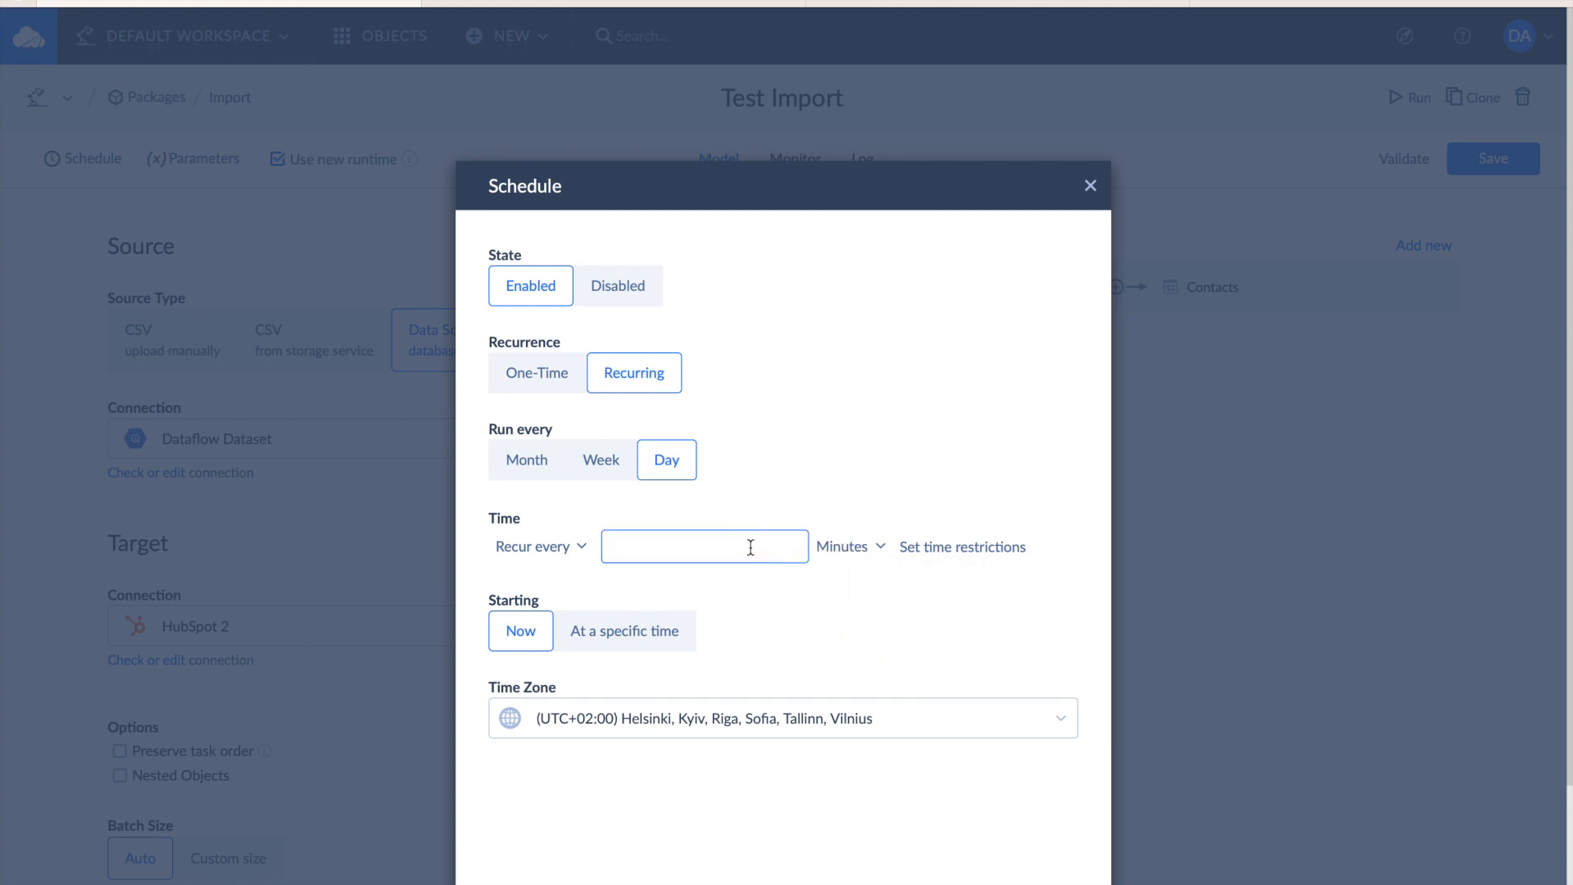
type("1")
left_click(1088, 188)
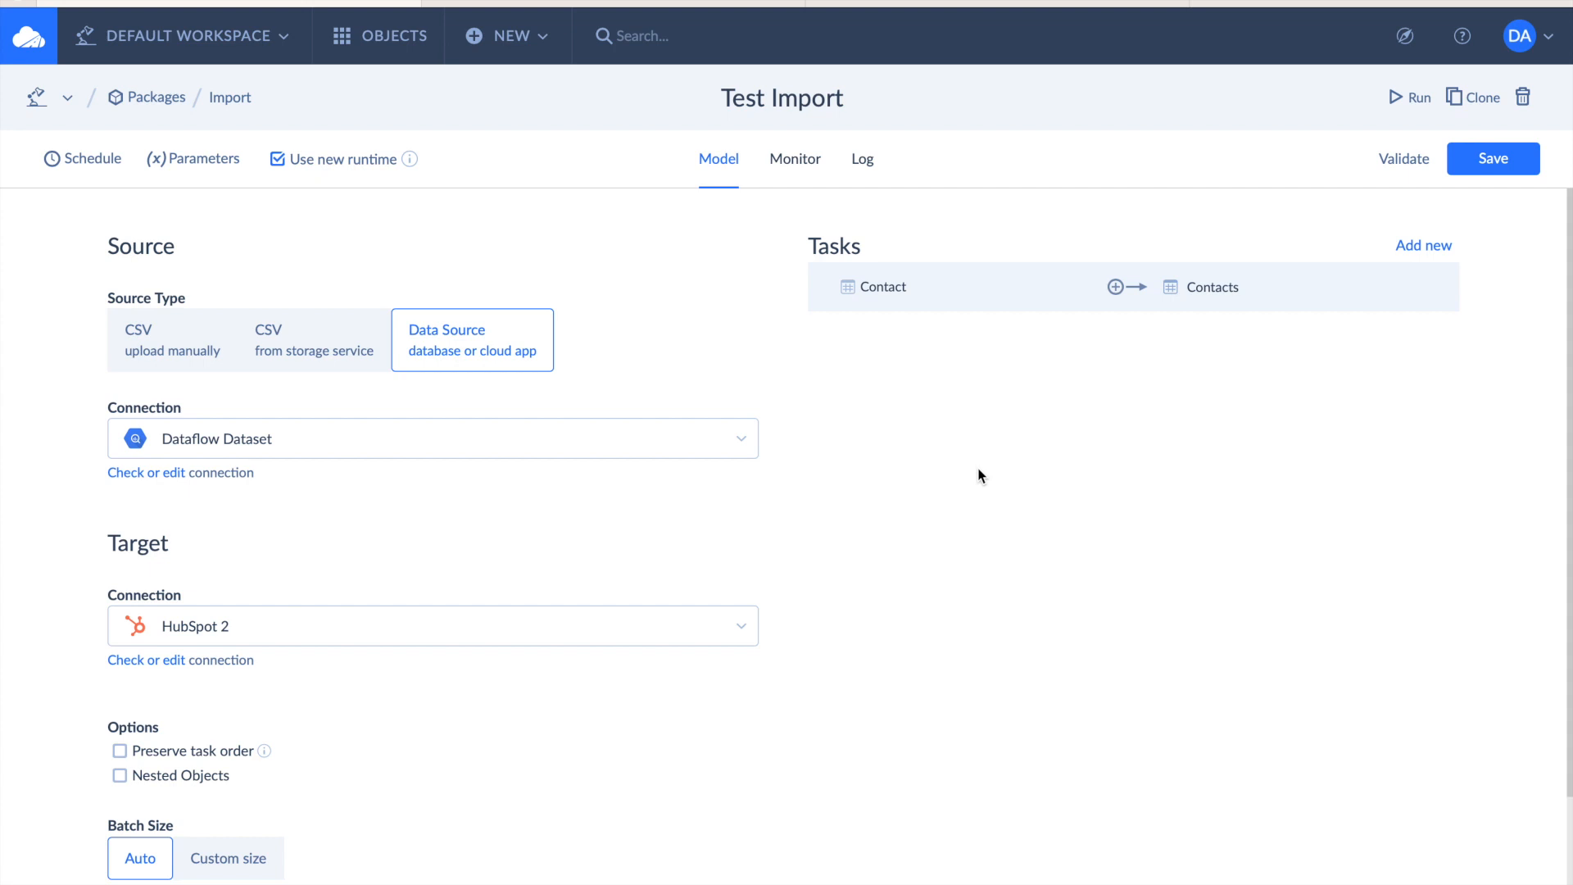
Switch to the presentation slide listing Skyvia Integration use cases.
key("ctrl+Tab")
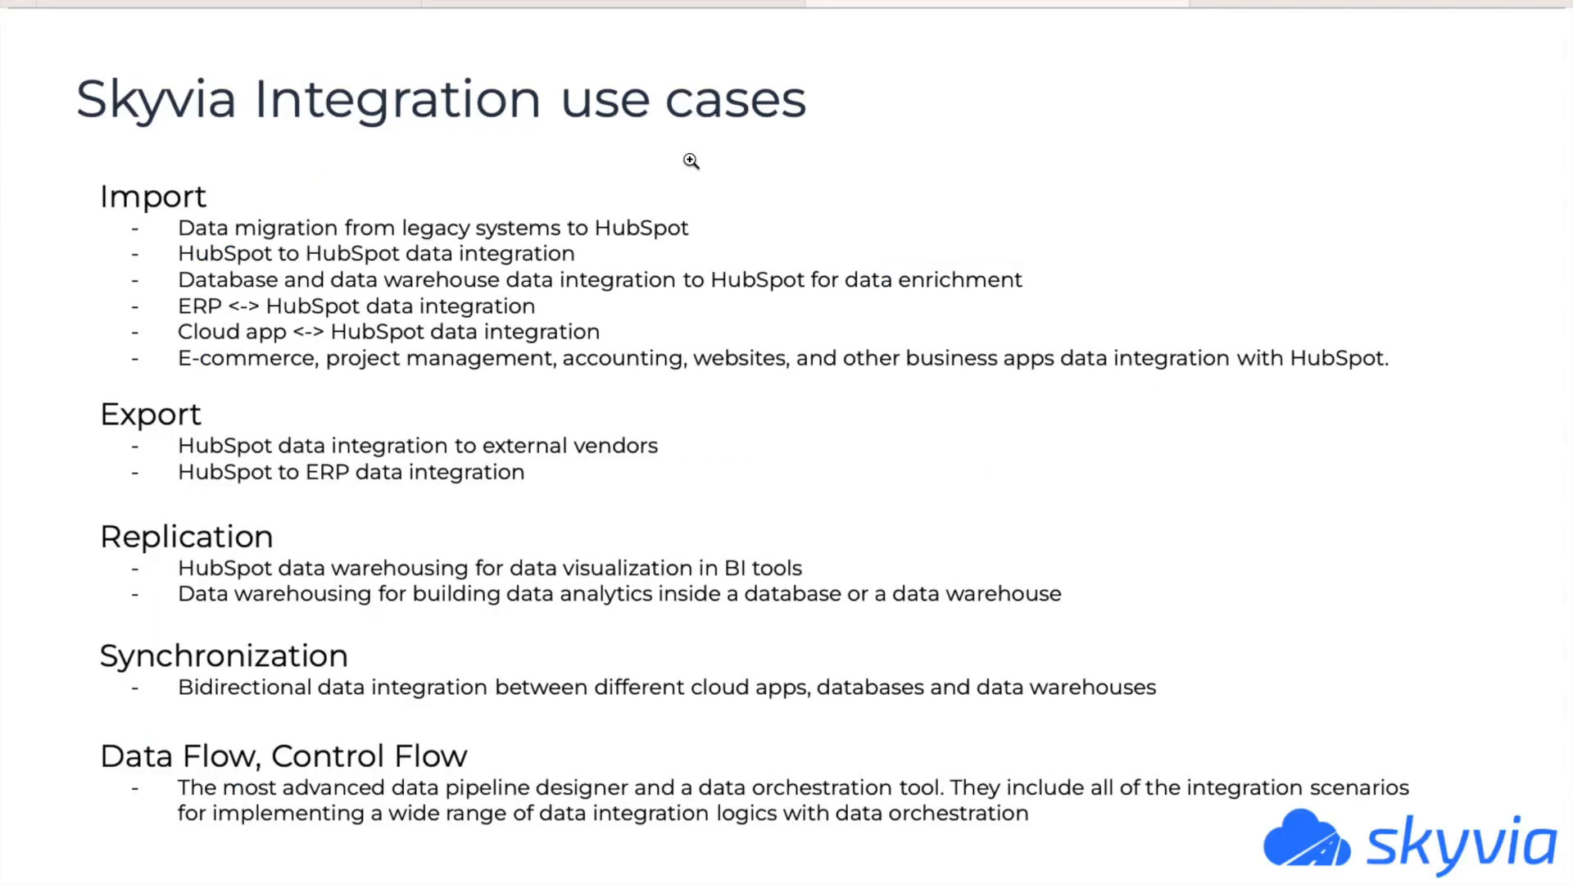
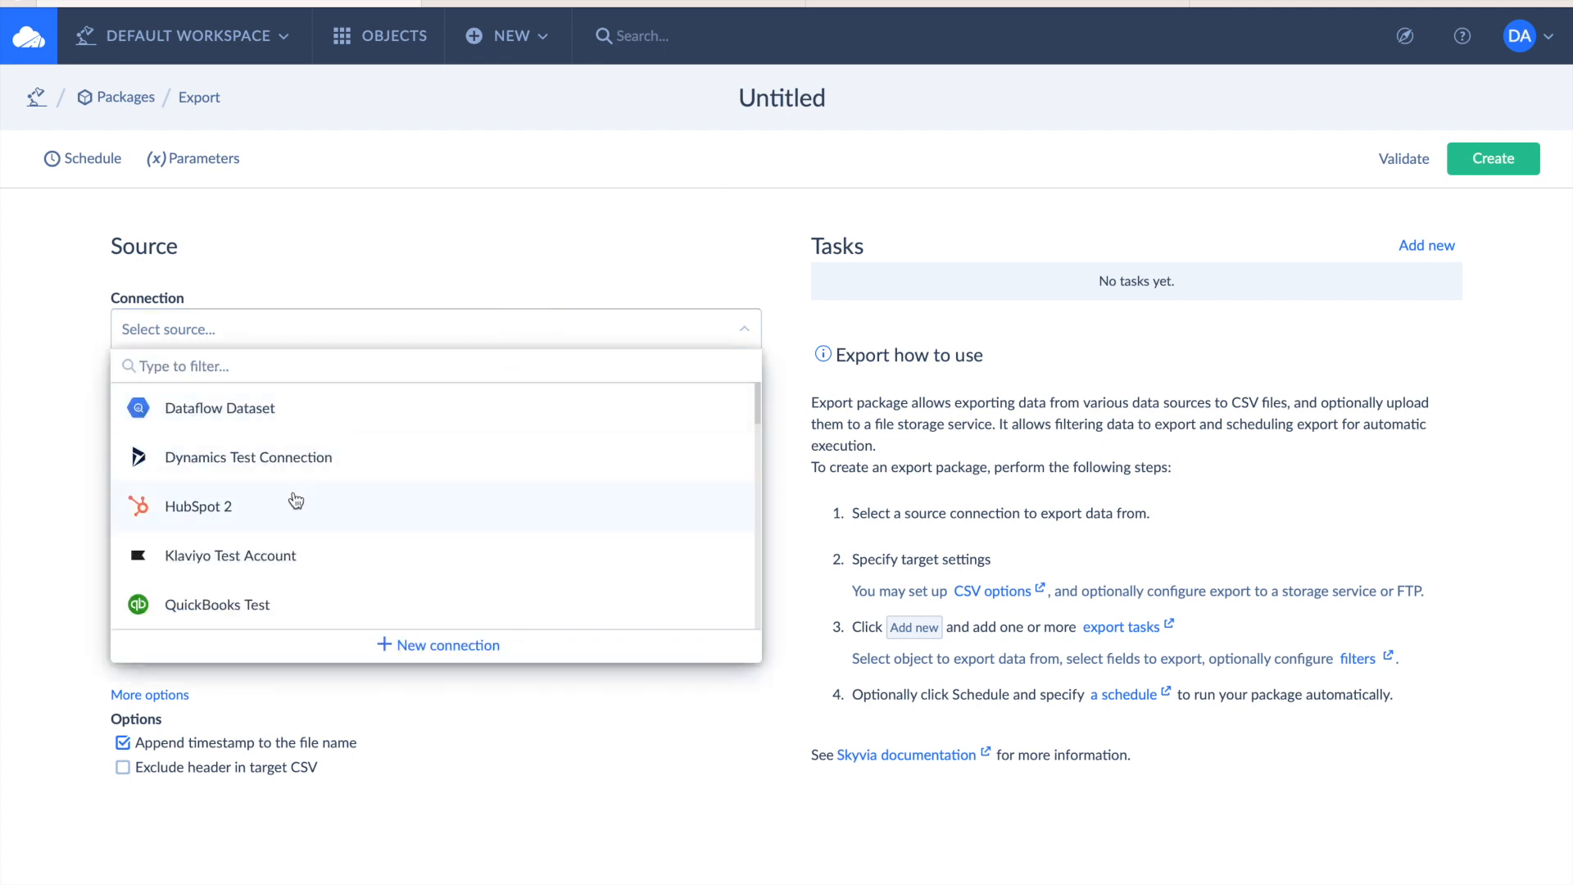
Choose HubSpot 2 as the export package's source connection.
left_click(291, 502)
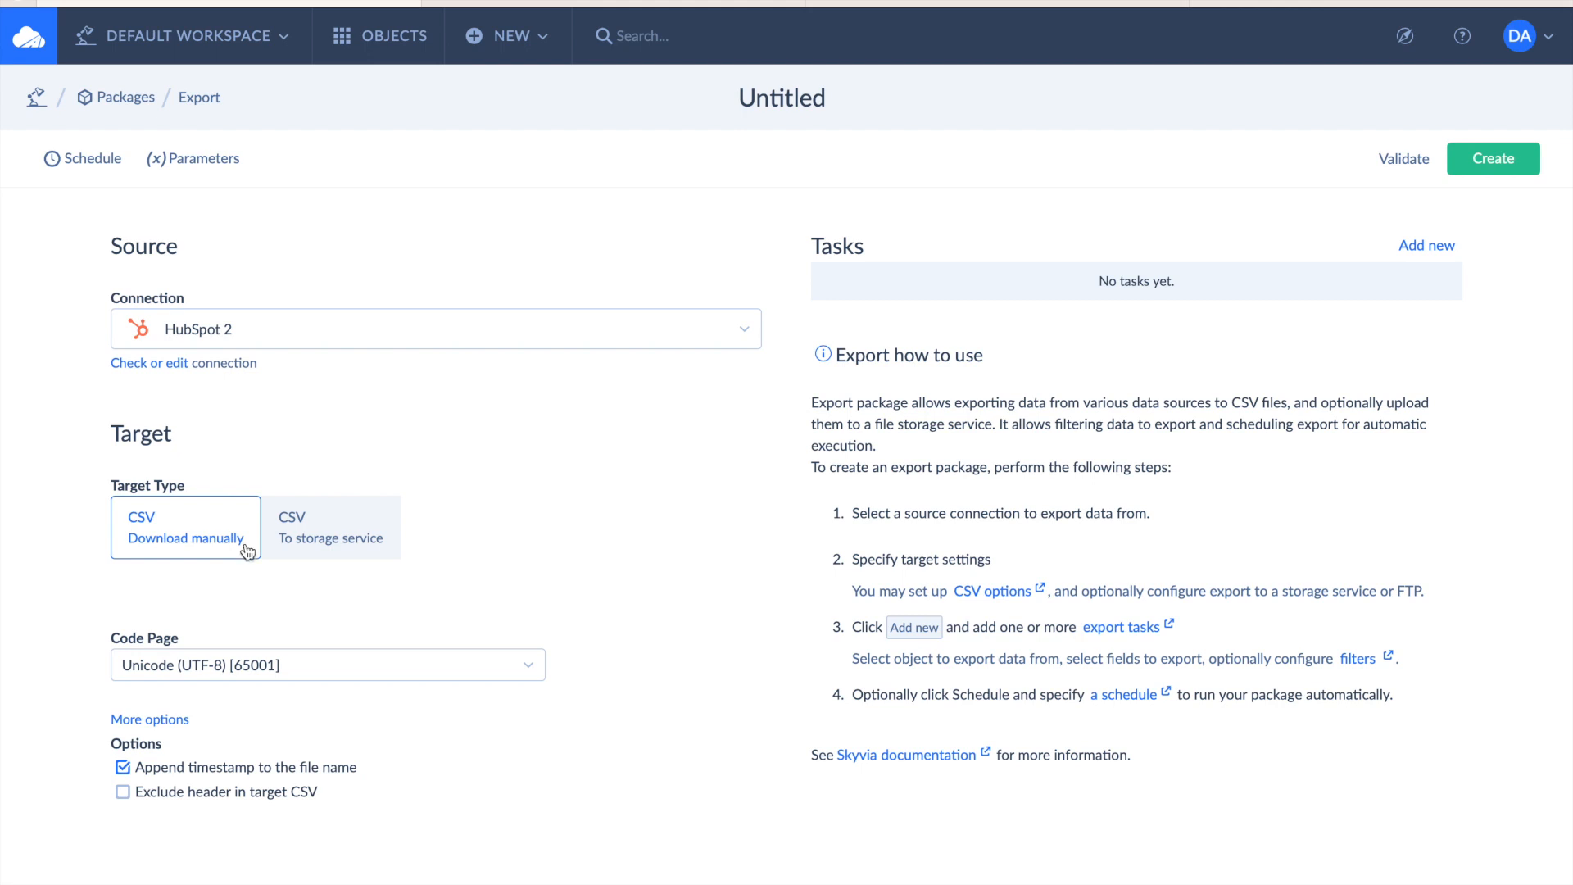
Try a CSV storage-service target with a new Google Drive connection, and return the target type to manual download.
left_click(344, 539)
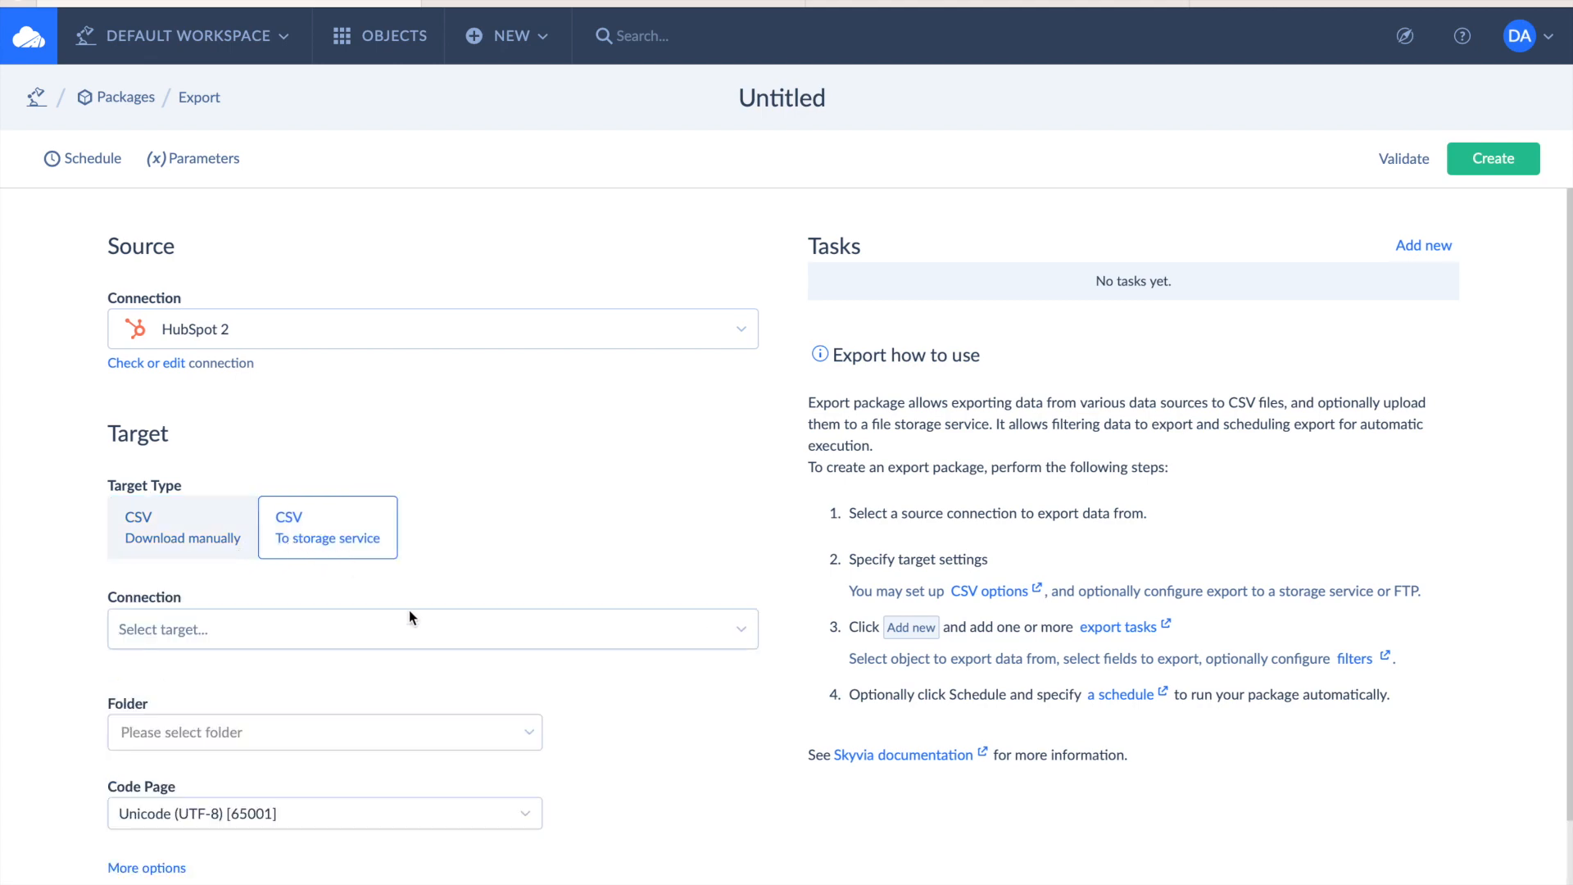
left_click(419, 622)
left_click(427, 739)
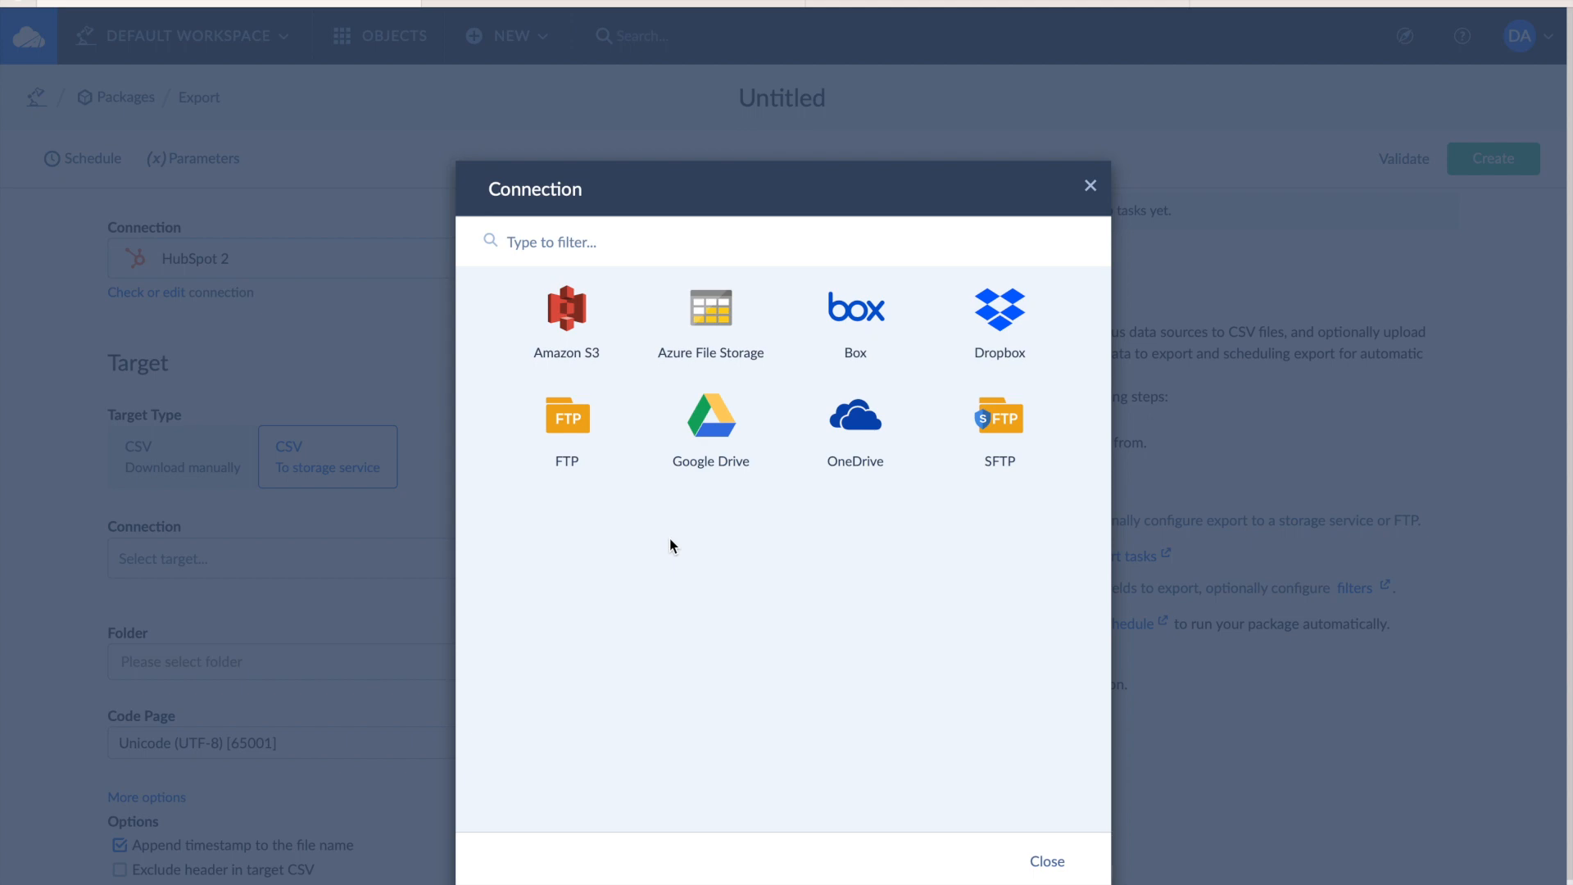
left_click(703, 434)
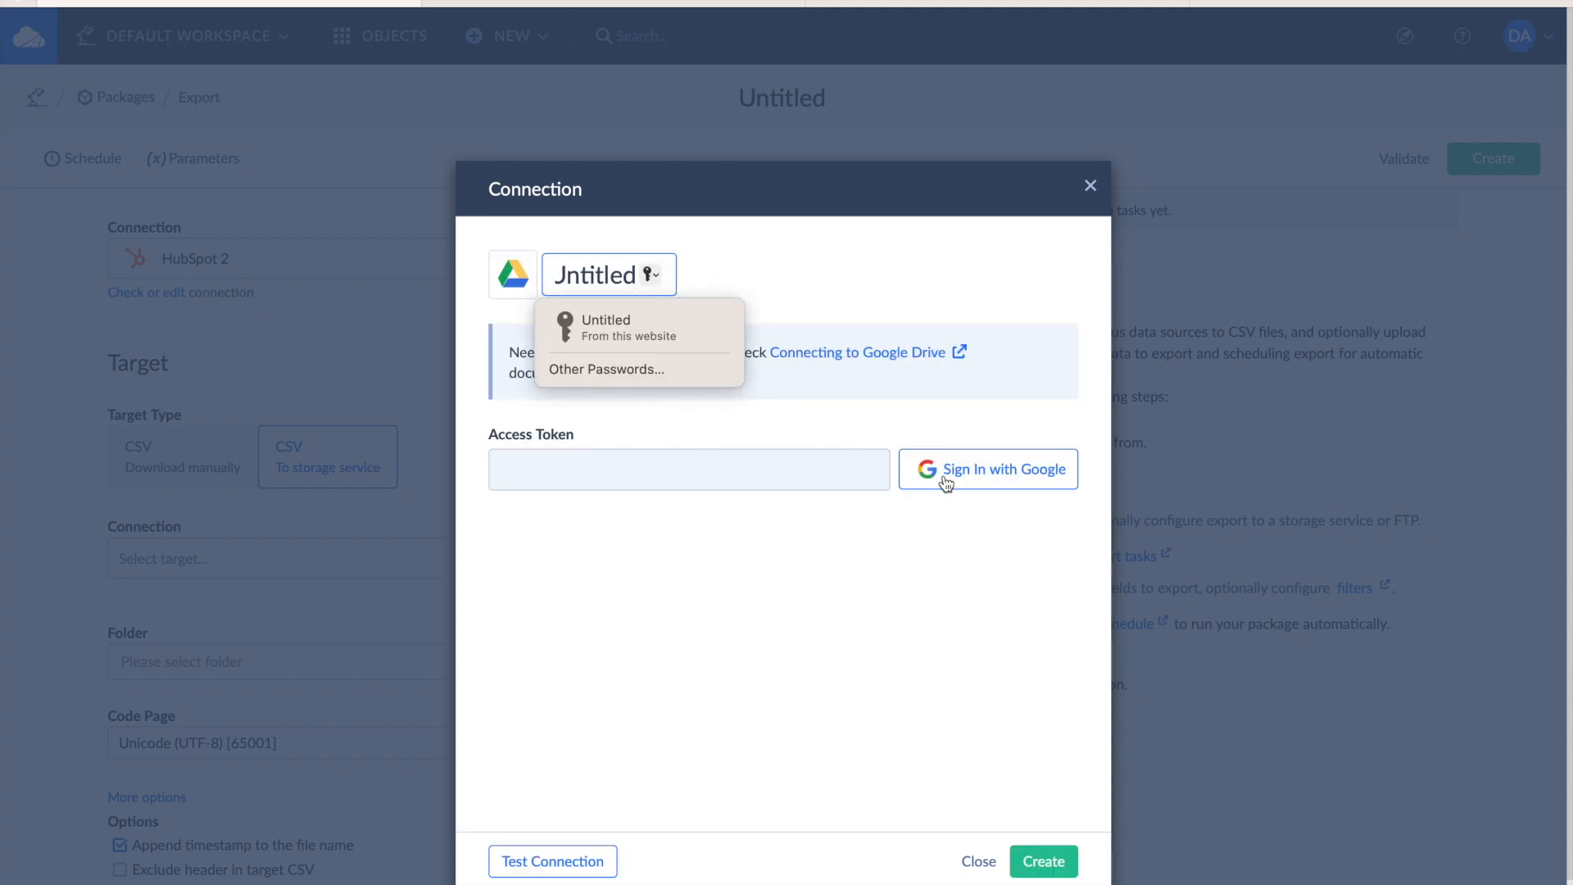
left_click(1089, 189)
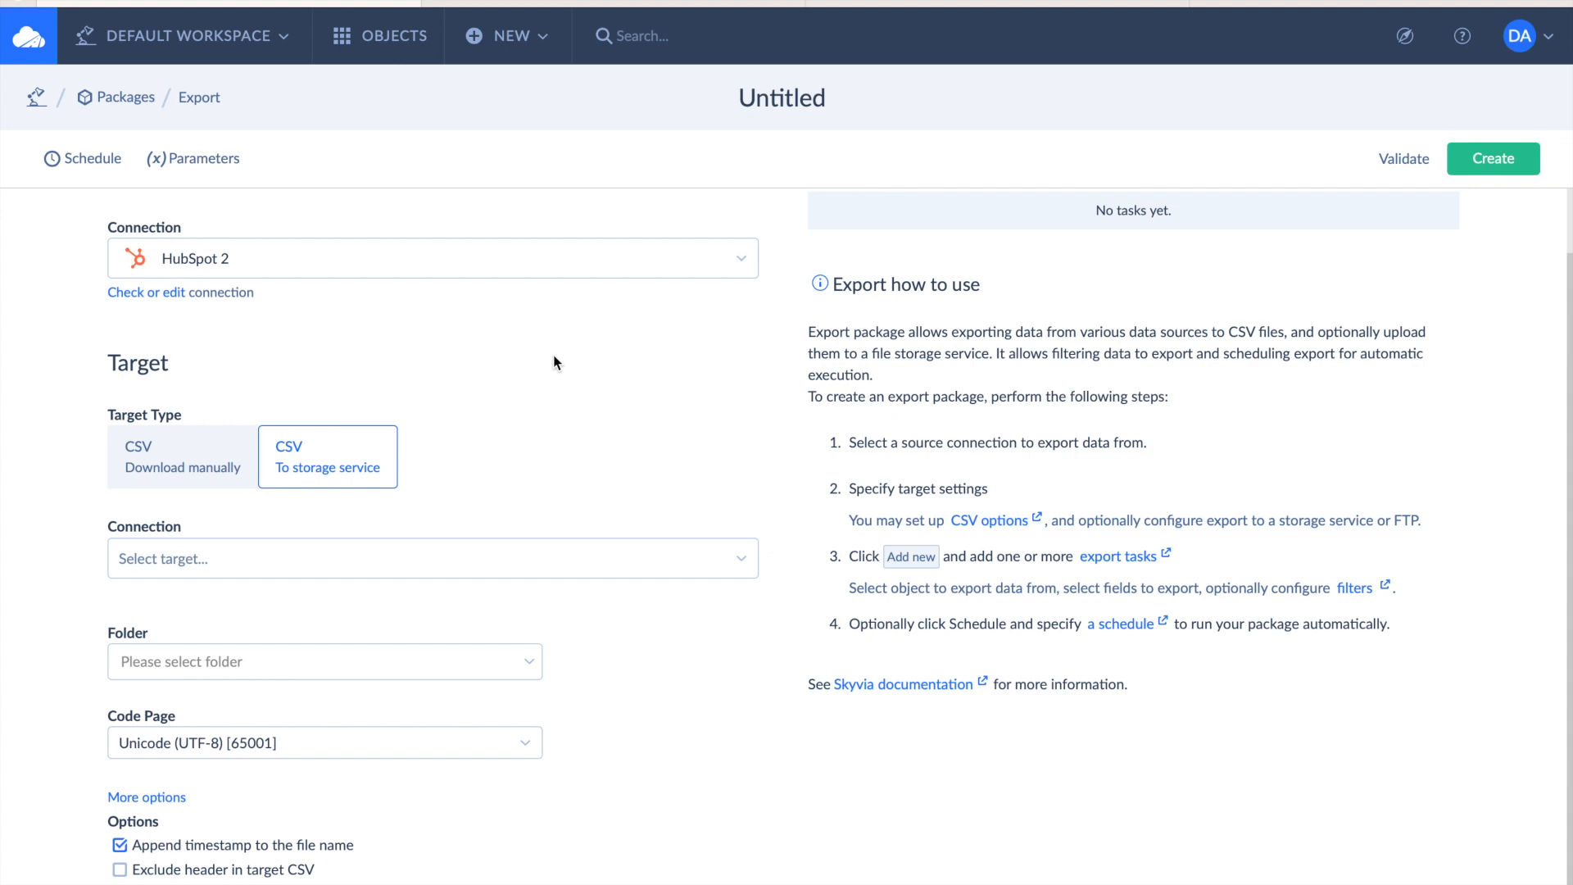
left_click(219, 457)
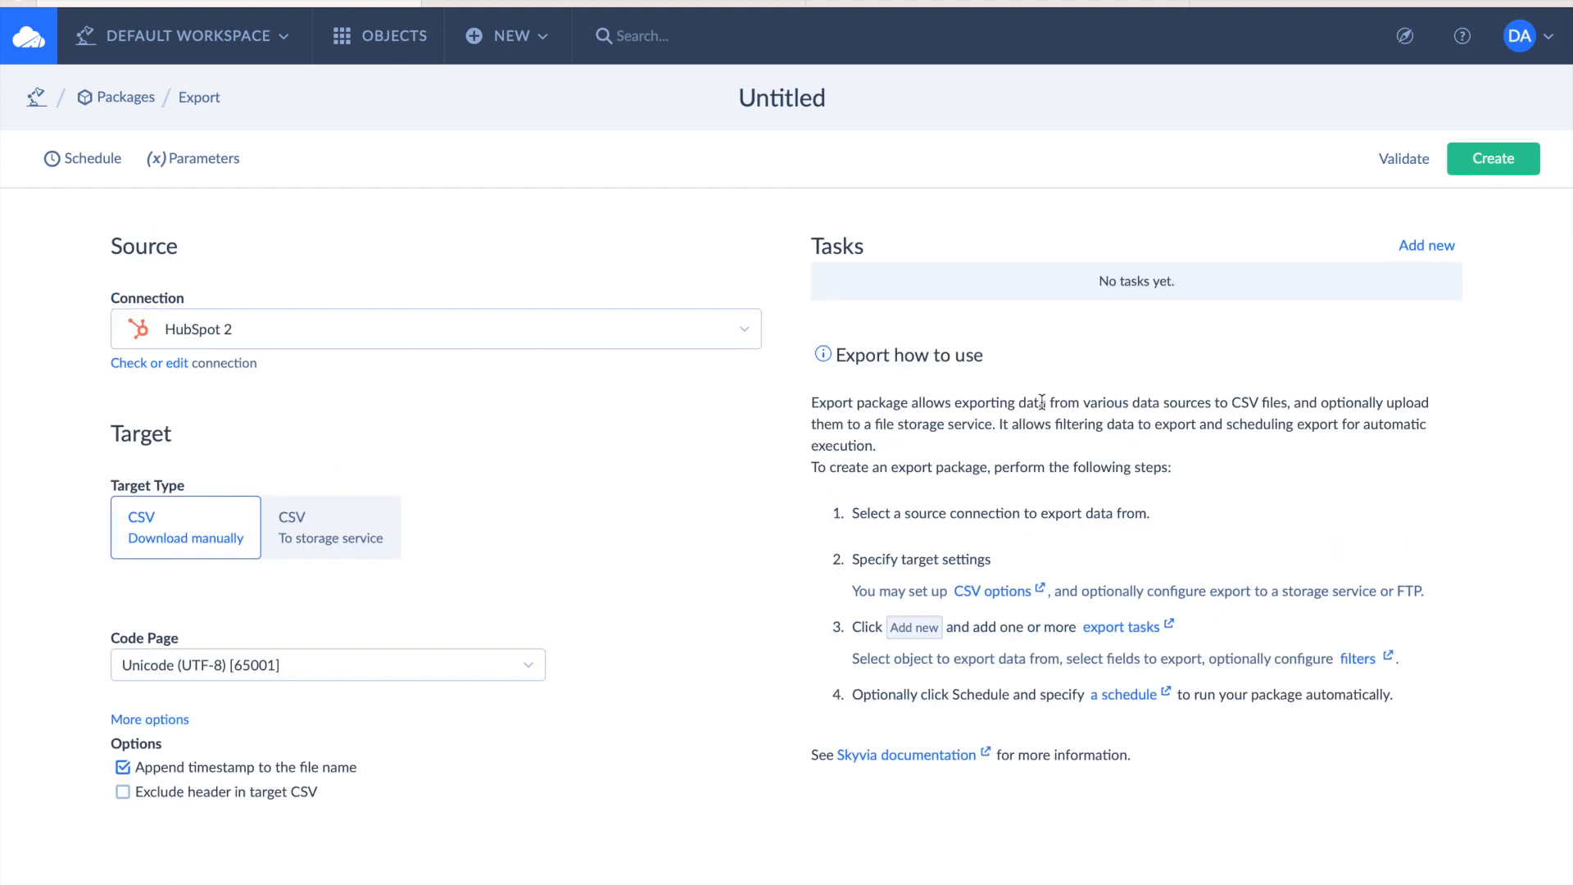
Add an export task and, after checking the Advanced mode actions, choose Contacts as its object in Simple editor mode.
left_click(1431, 249)
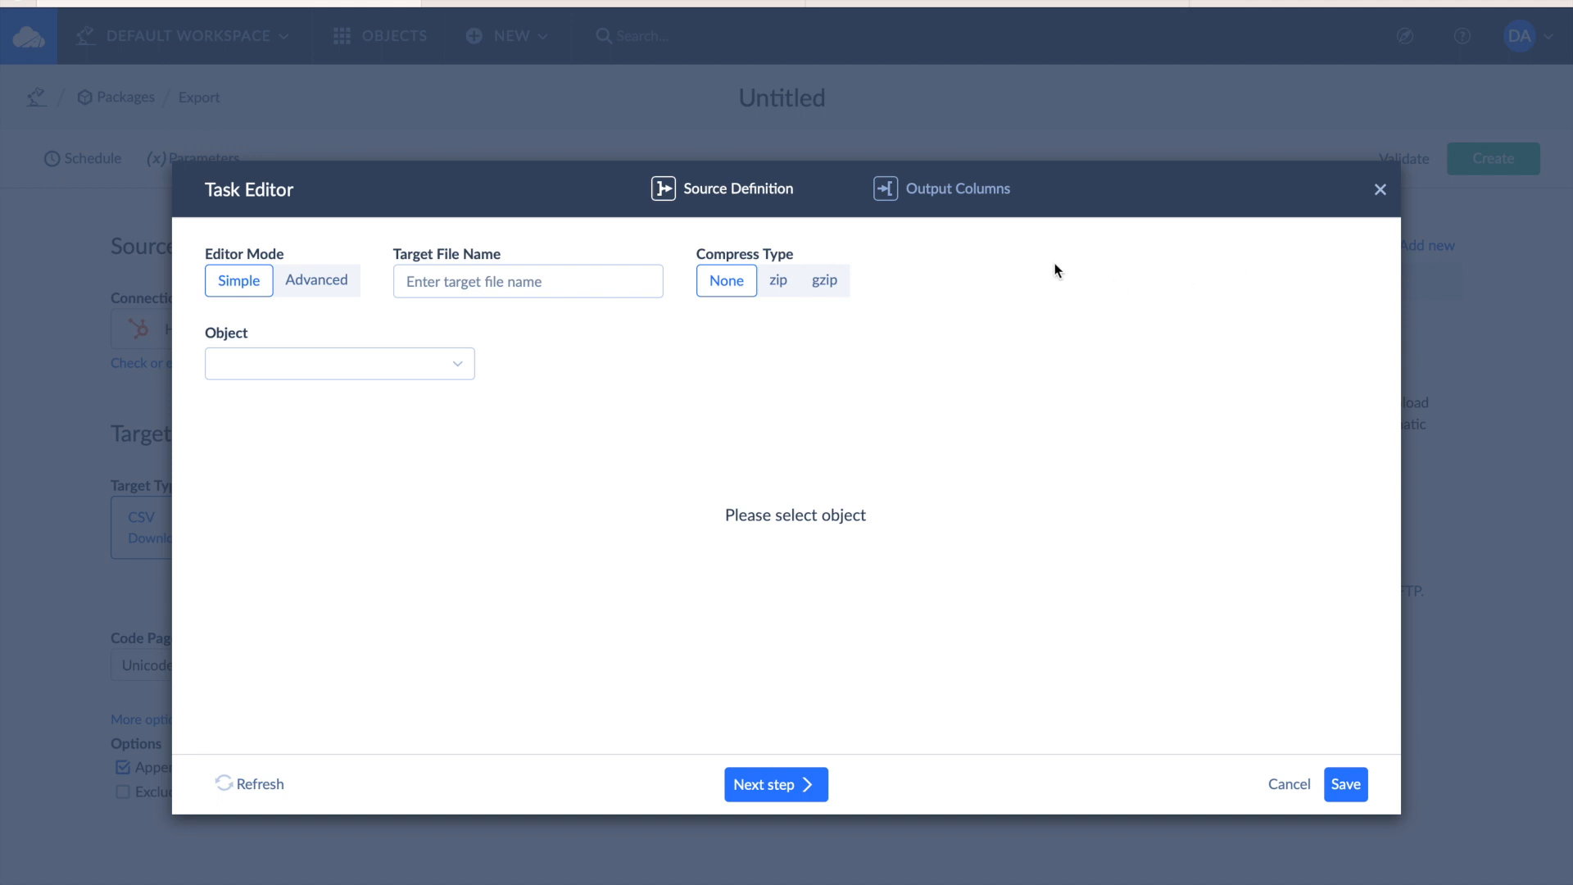
left_click(313, 287)
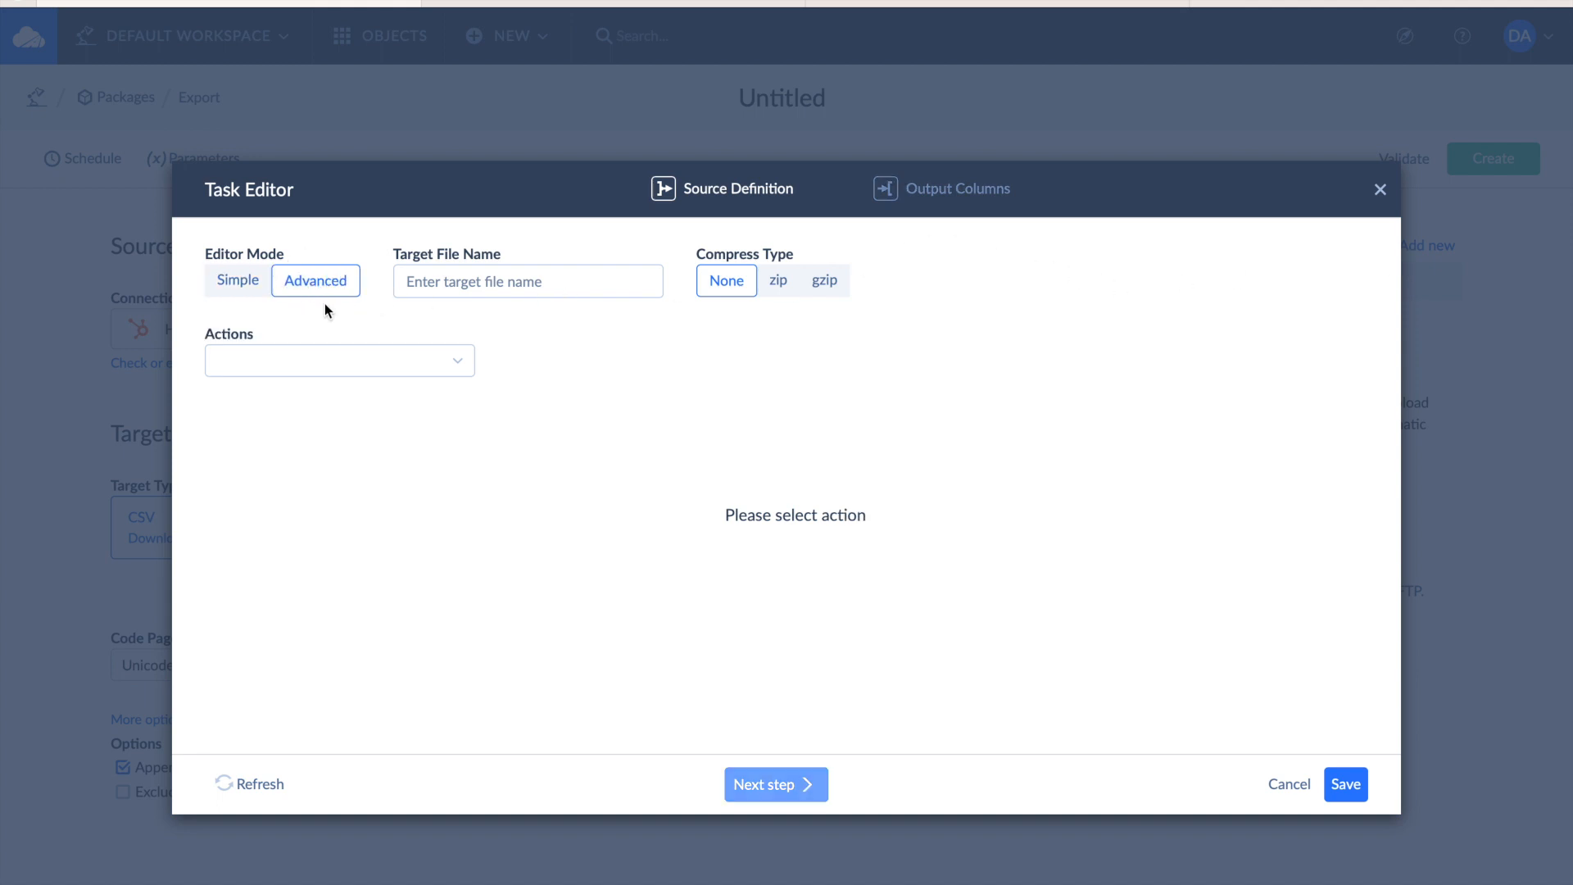
left_click(313, 360)
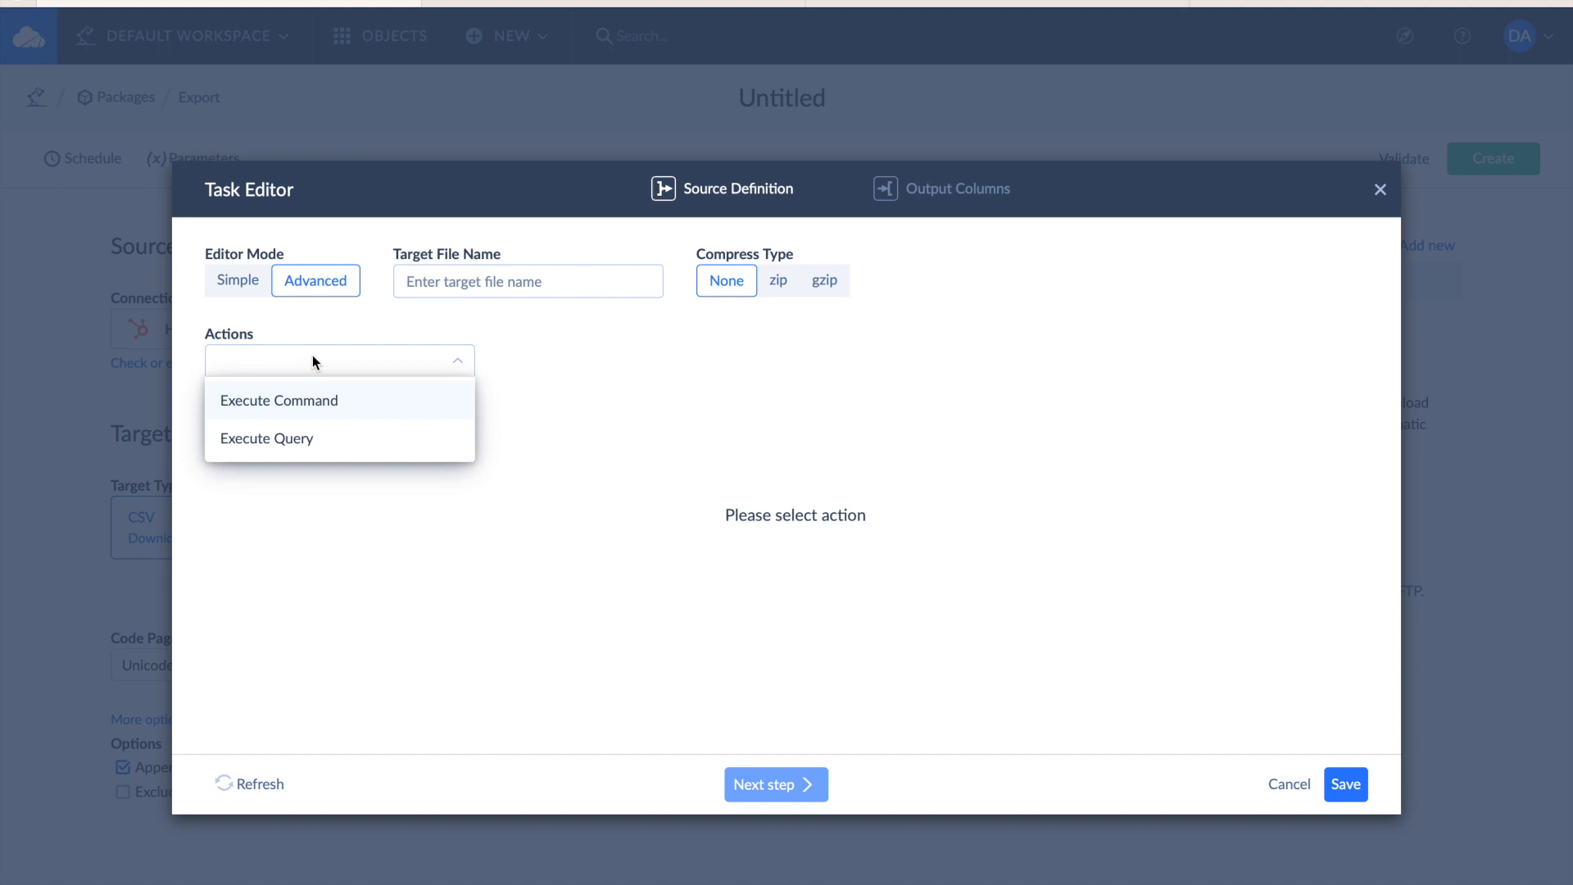
left_click(239, 281)
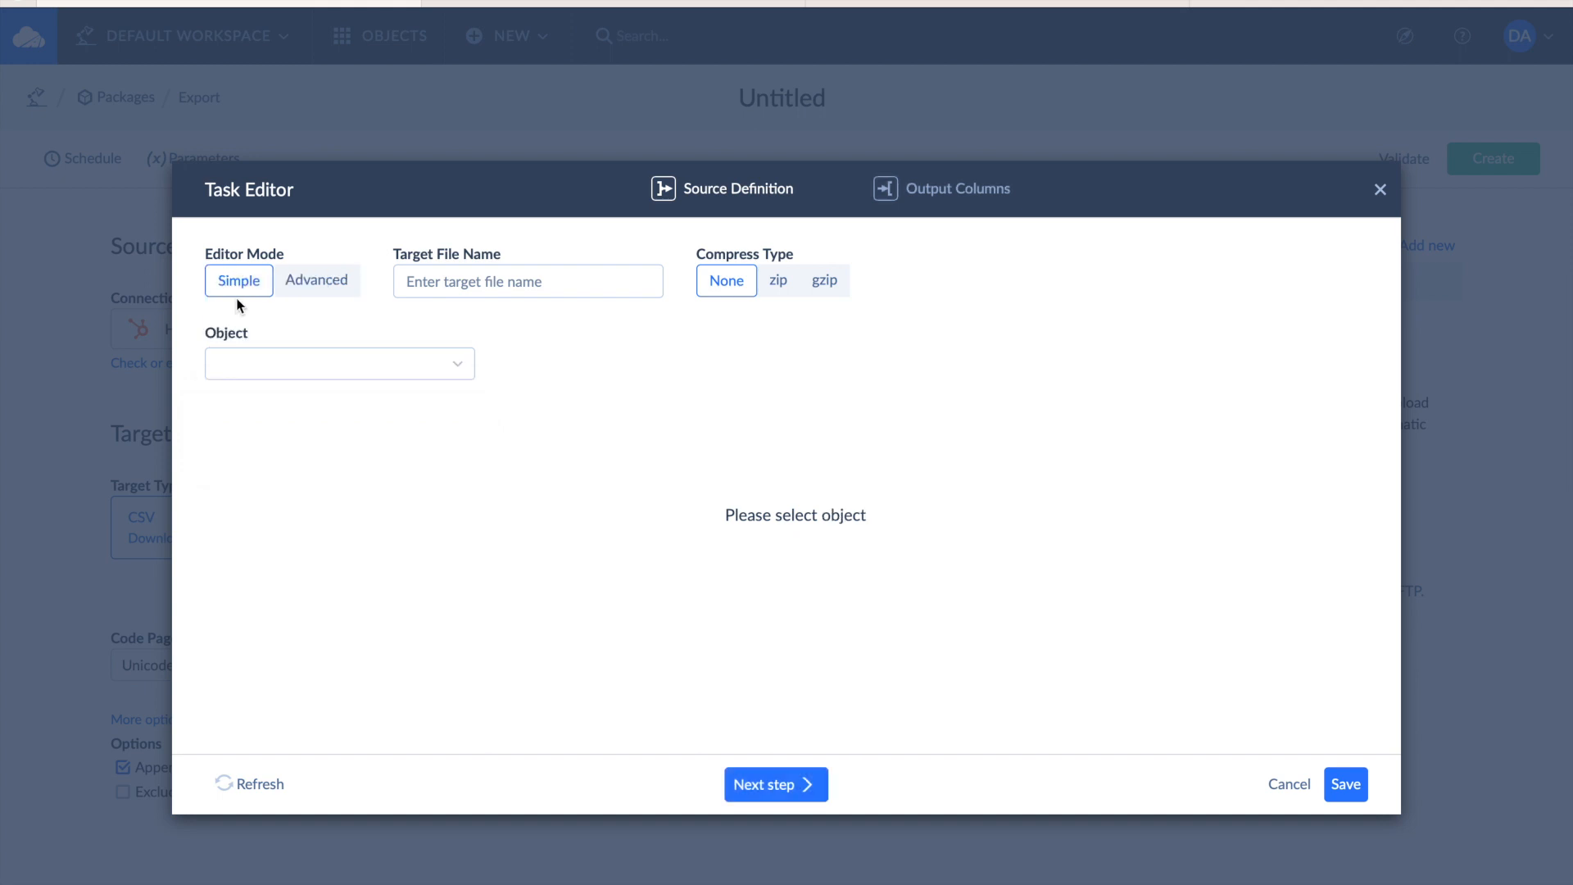
left_click(250, 354)
type("cont")
left_click(215, 536)
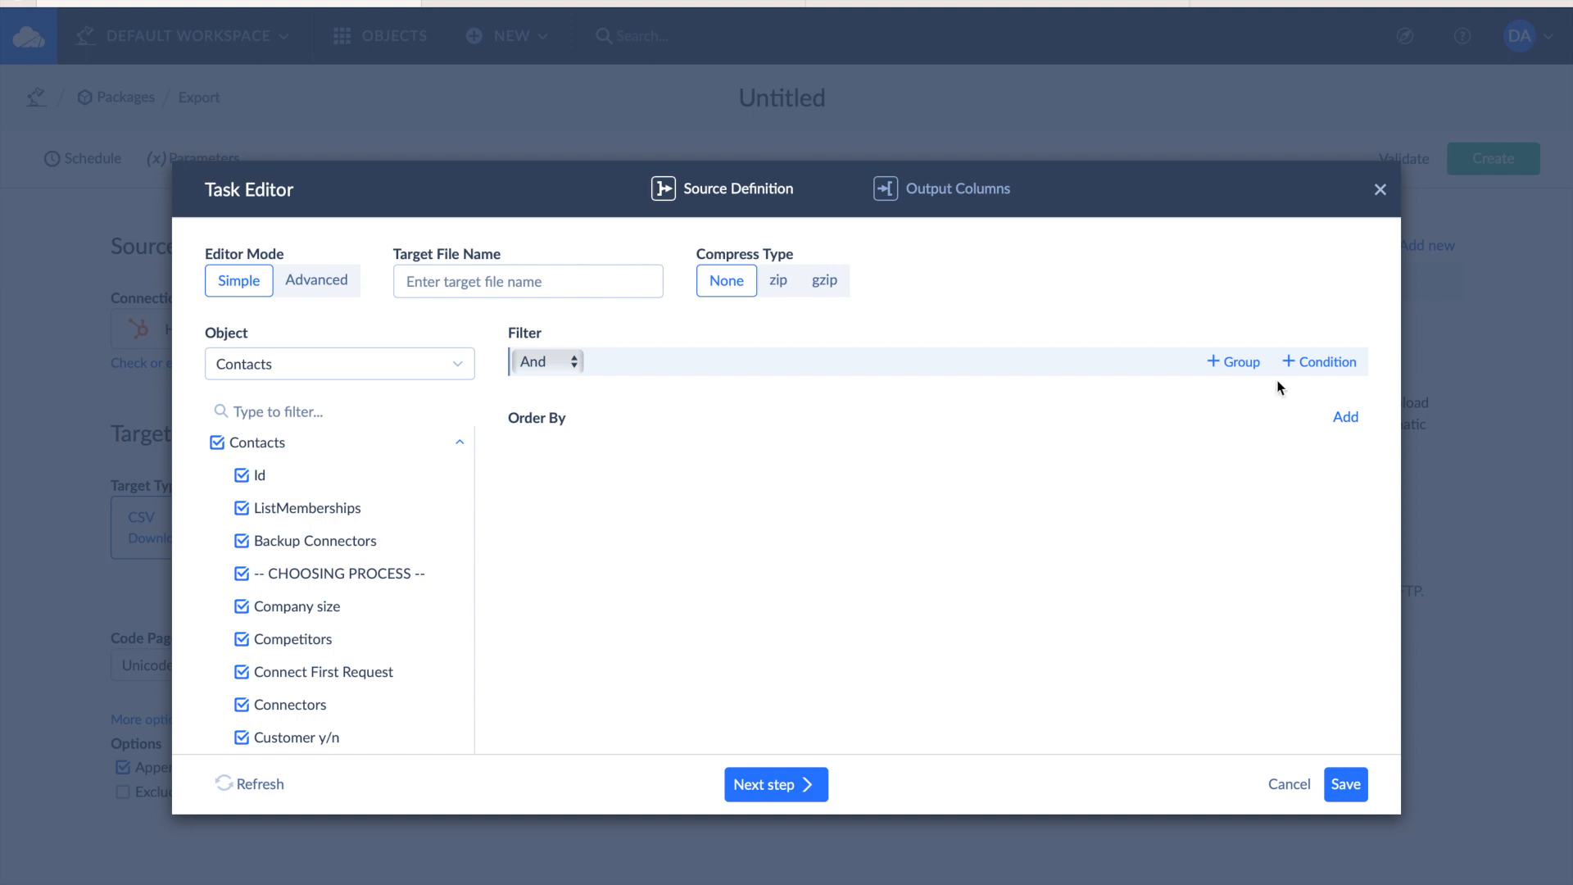
Try adding a filter condition and a nested condition group to the Contacts export task, and remove both.
left_click(1323, 367)
left_click(762, 397)
left_click(1124, 474)
left_click(1233, 361)
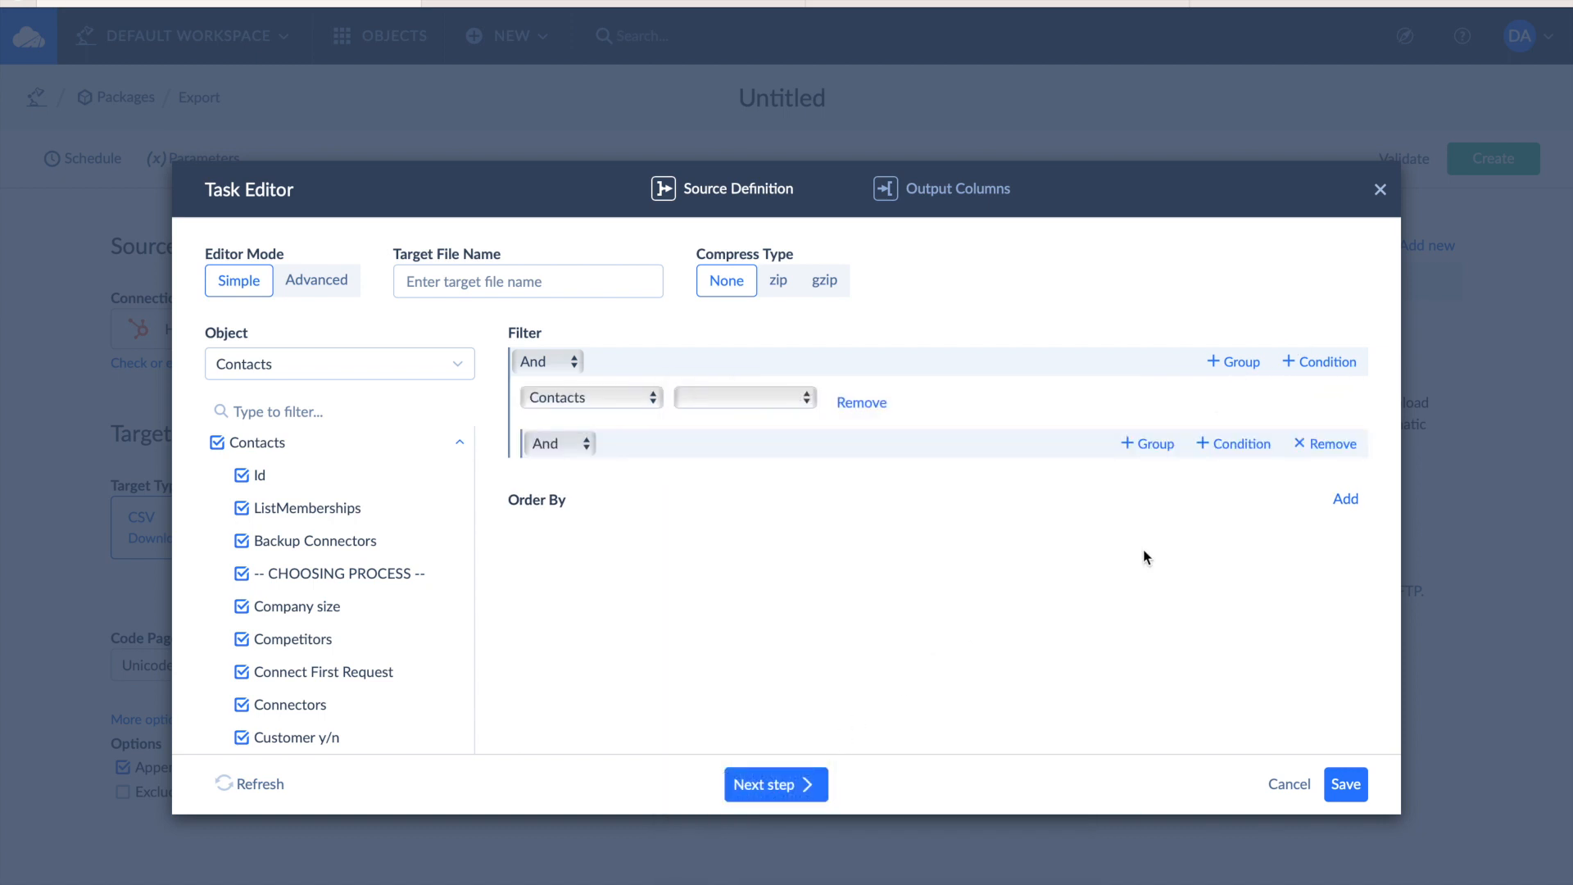
left_click(1339, 443)
left_click(860, 402)
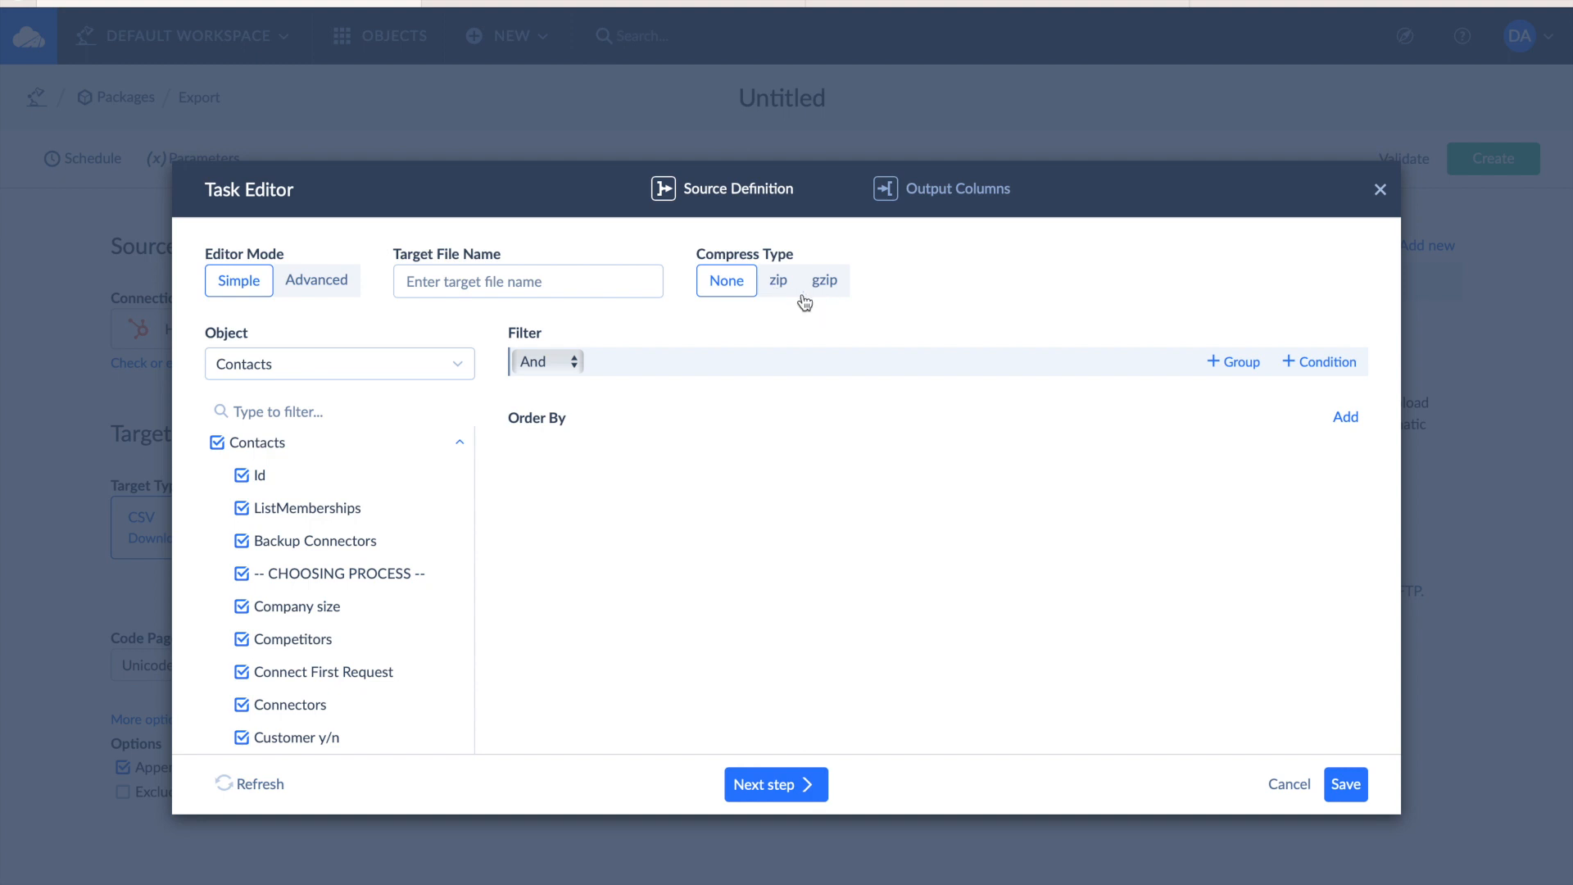
Review the order and CSV names of the task's output columns, and save the export task.
left_click(791, 787)
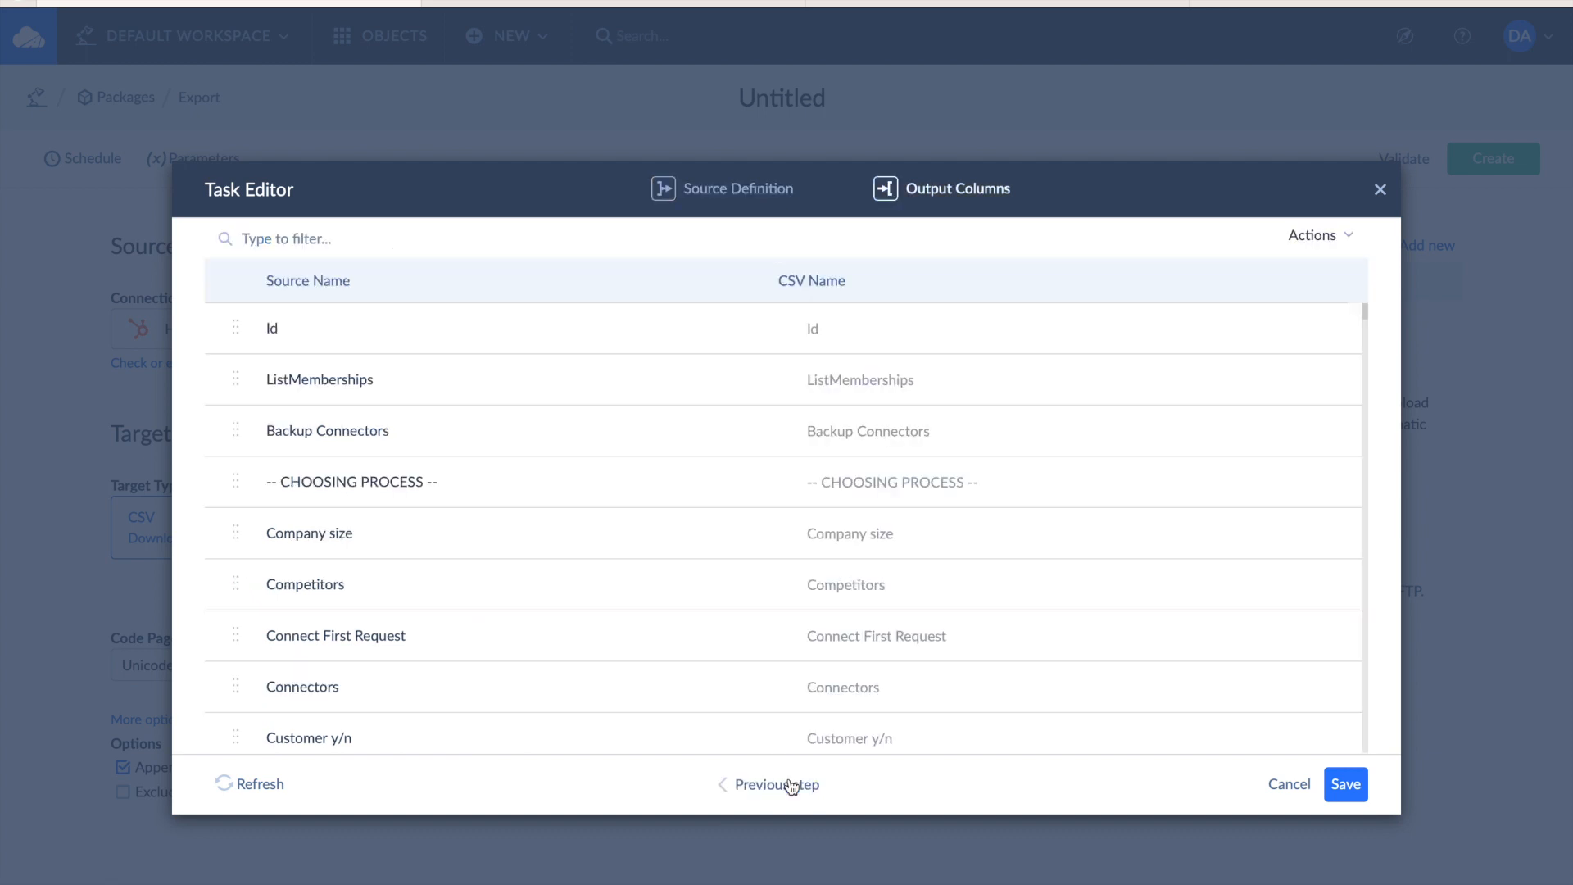
mouse_move(235, 329)
left_mouse_down()
mouse_move(234, 375)
mouse_move(232, 337)
left_mouse_up()
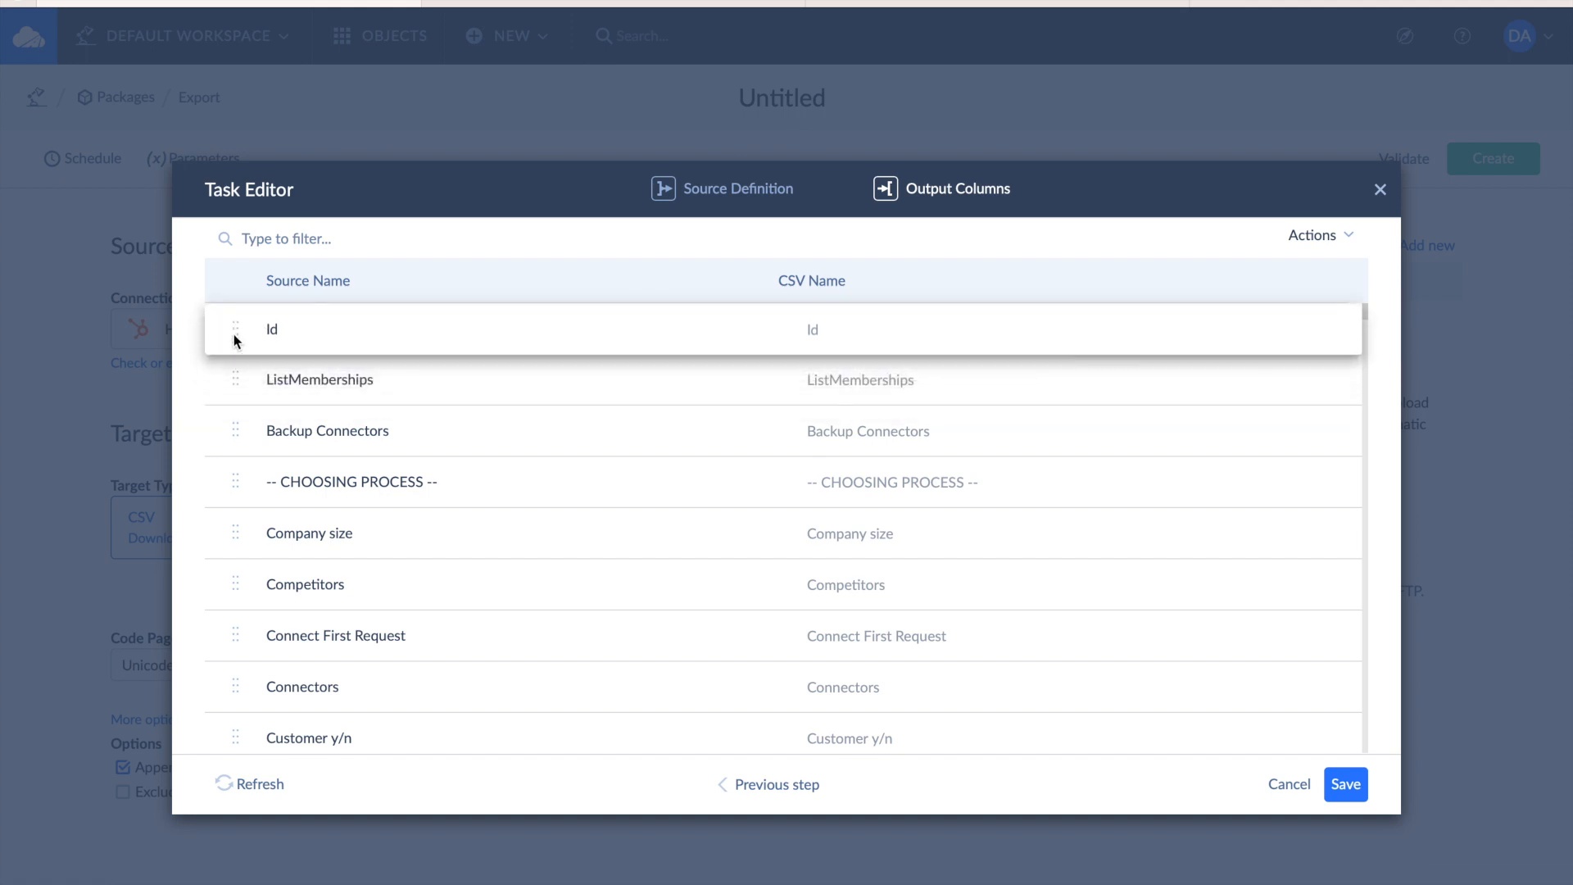
left_click(825, 329)
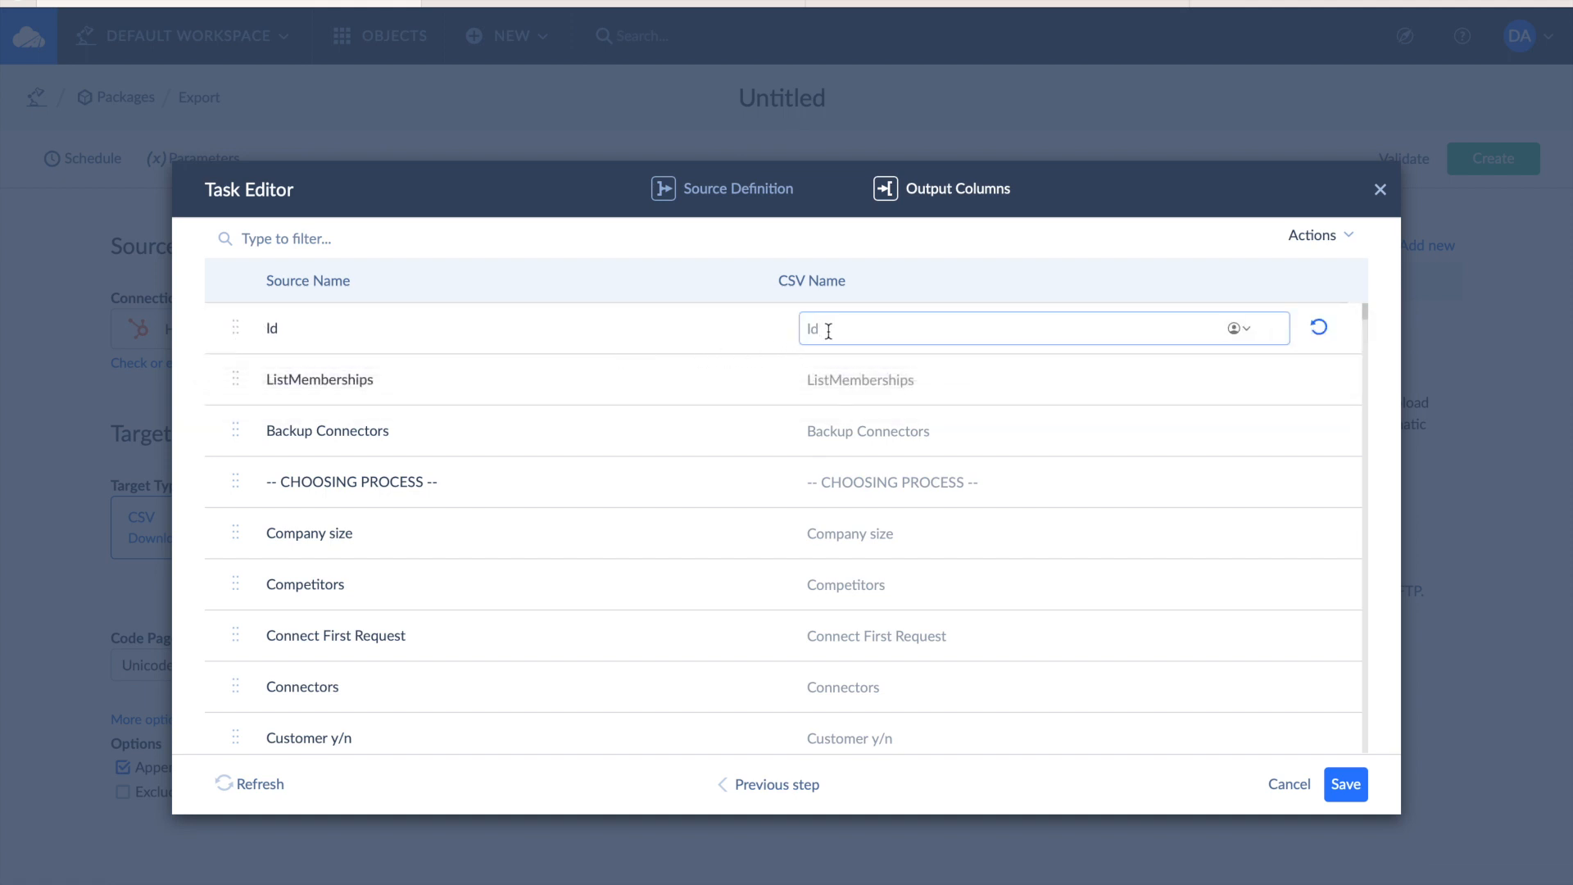
left_click(1342, 785)
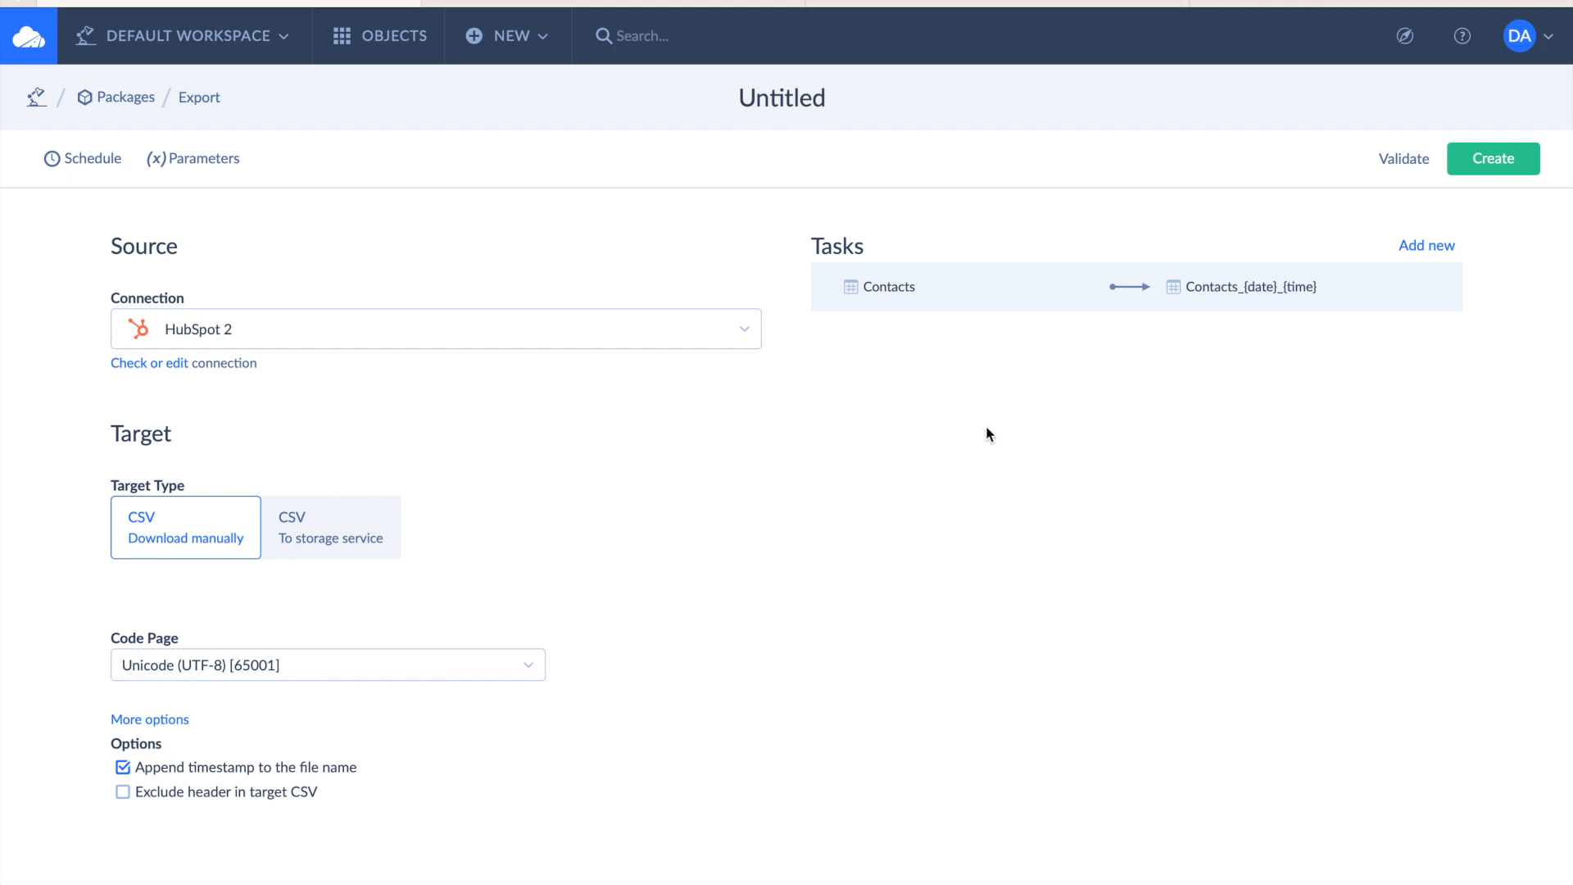
Name the export package "Export" and create it.
left_click(798, 103)
type("Export")
left_click(1485, 164)
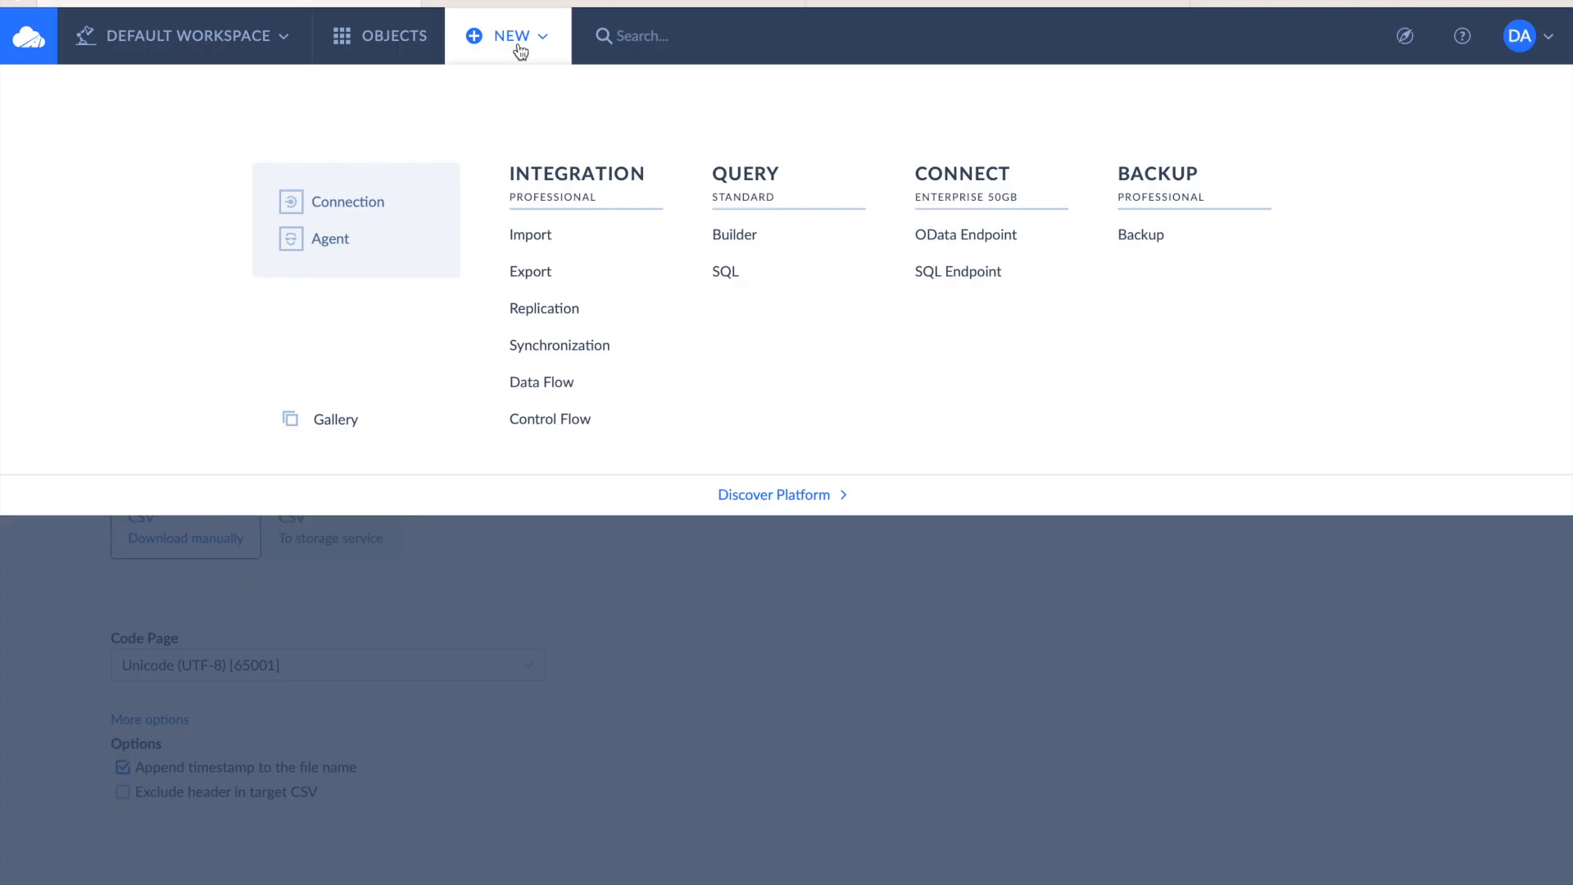
Start a new replication package with HubSpot 2 as its source connection.
left_click(537, 308)
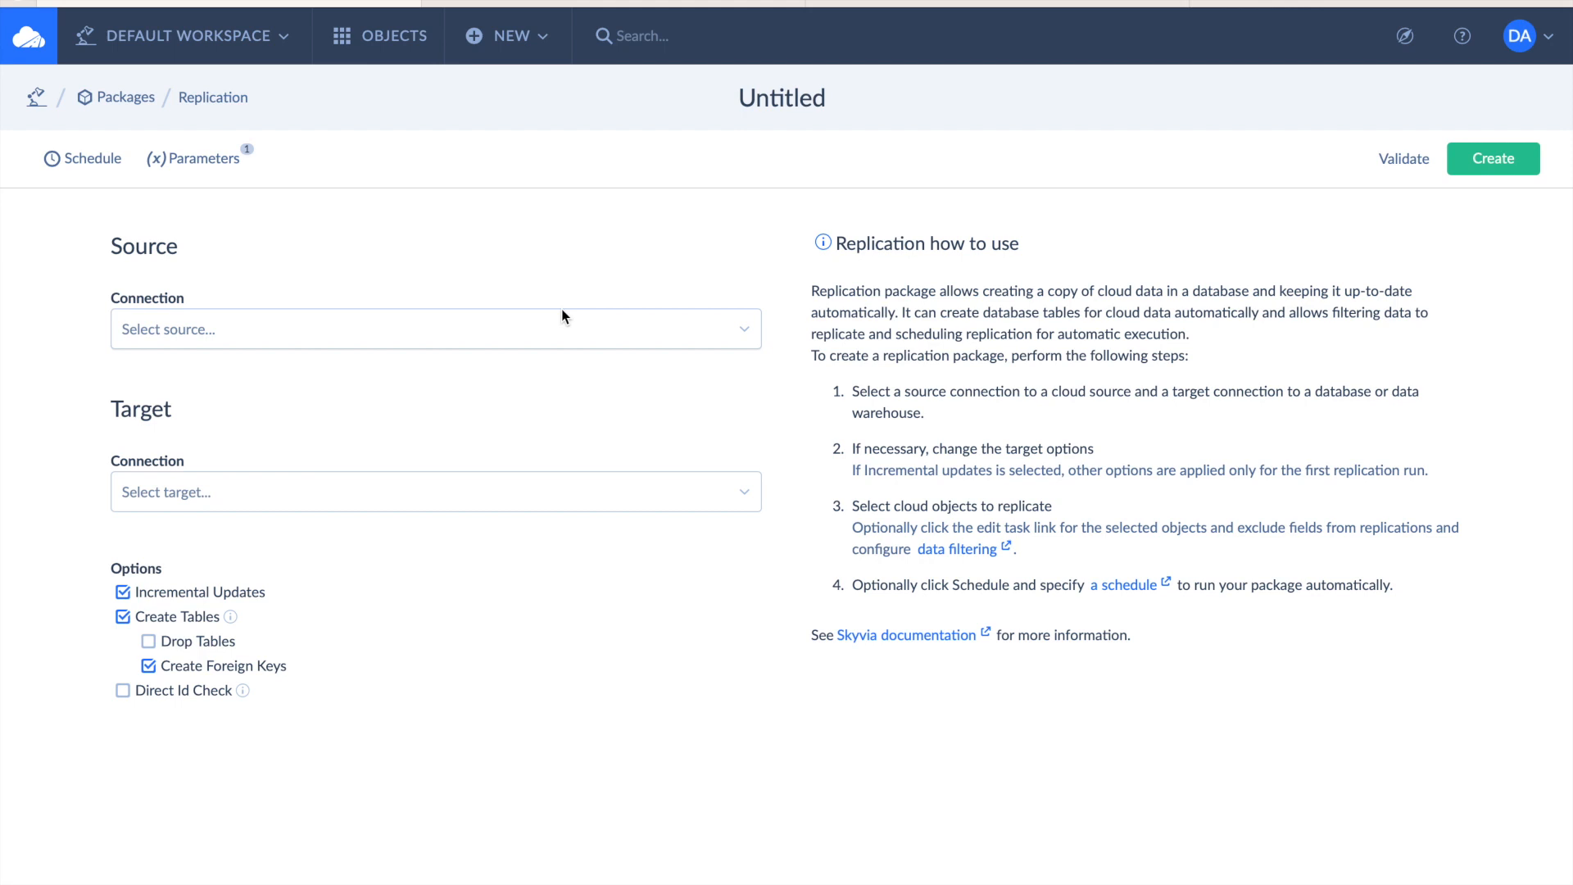
left_click(514, 329)
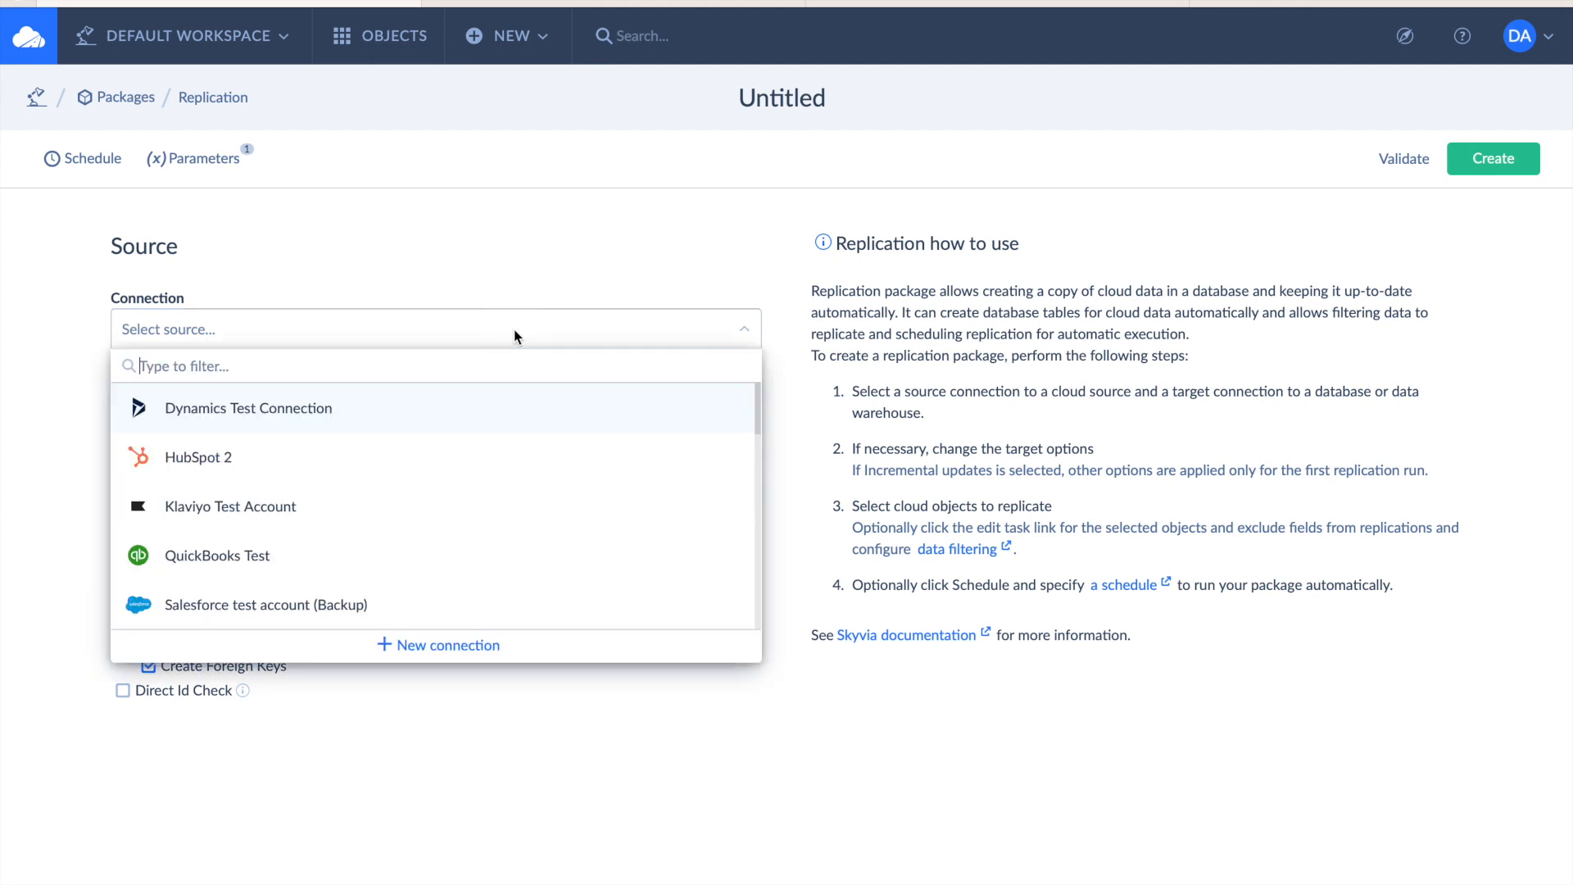
left_click(305, 457)
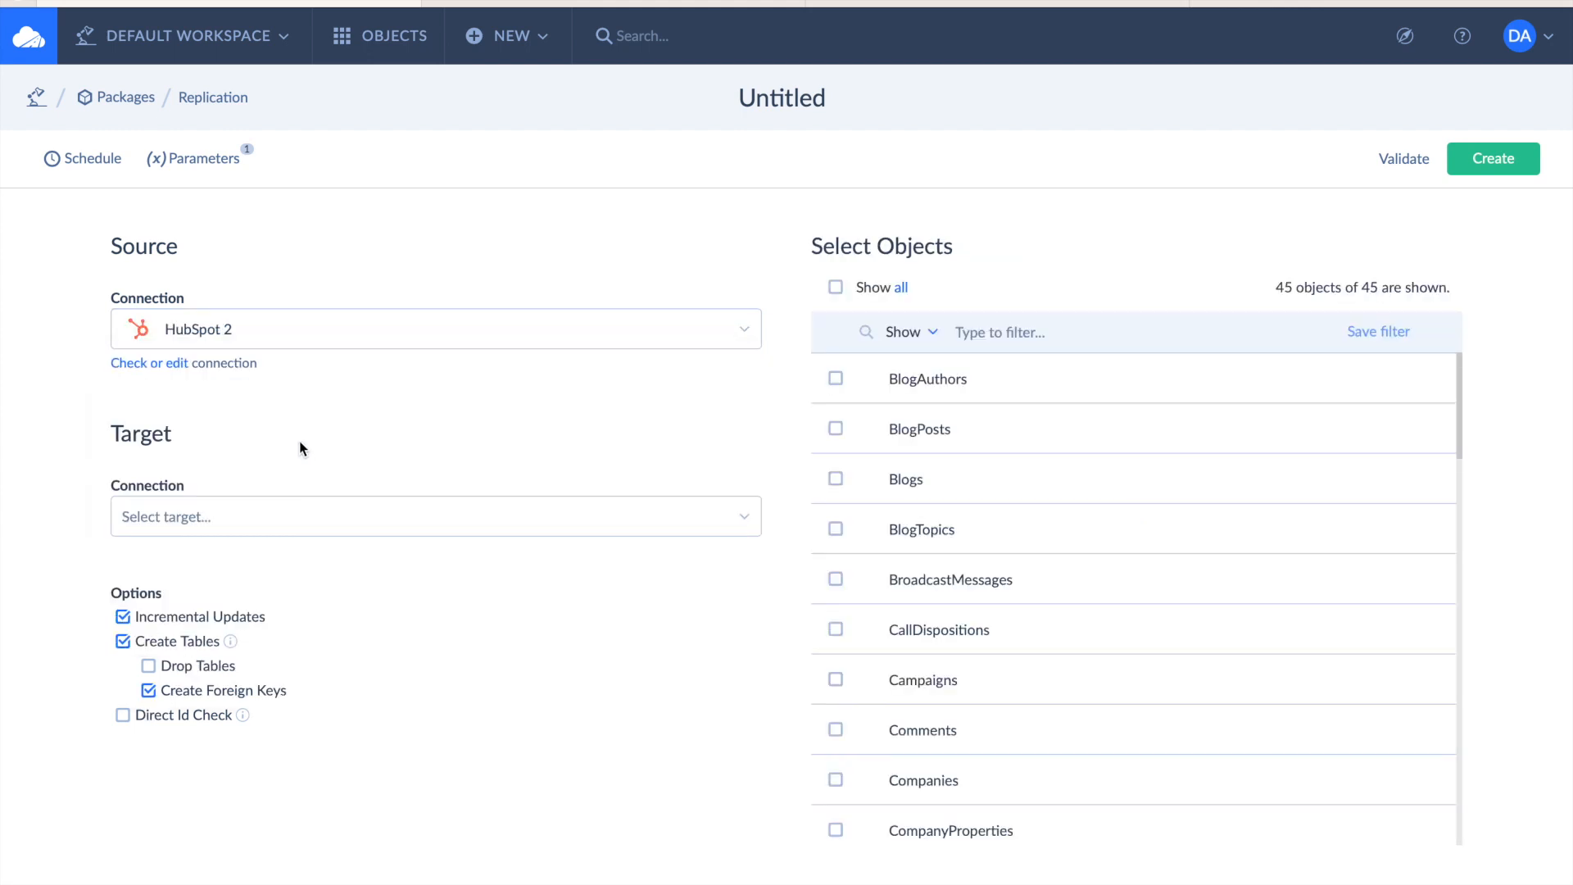
Set Dataflow Dataset as the replication target and look over the database types offered for a new target connection.
left_click(307, 515)
left_click(413, 836)
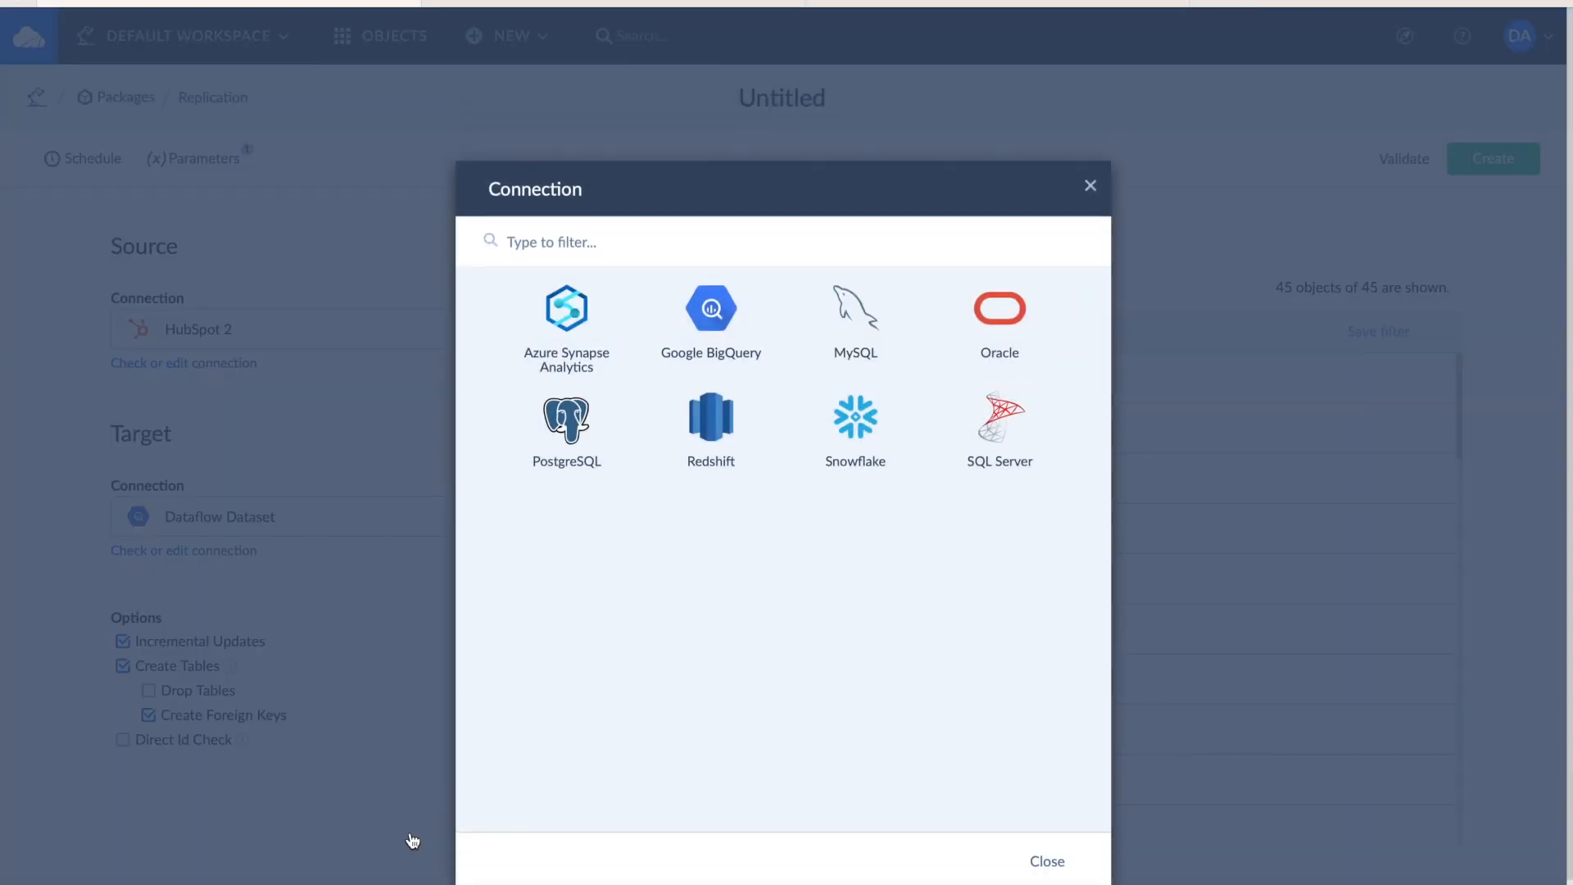
left_click(1091, 188)
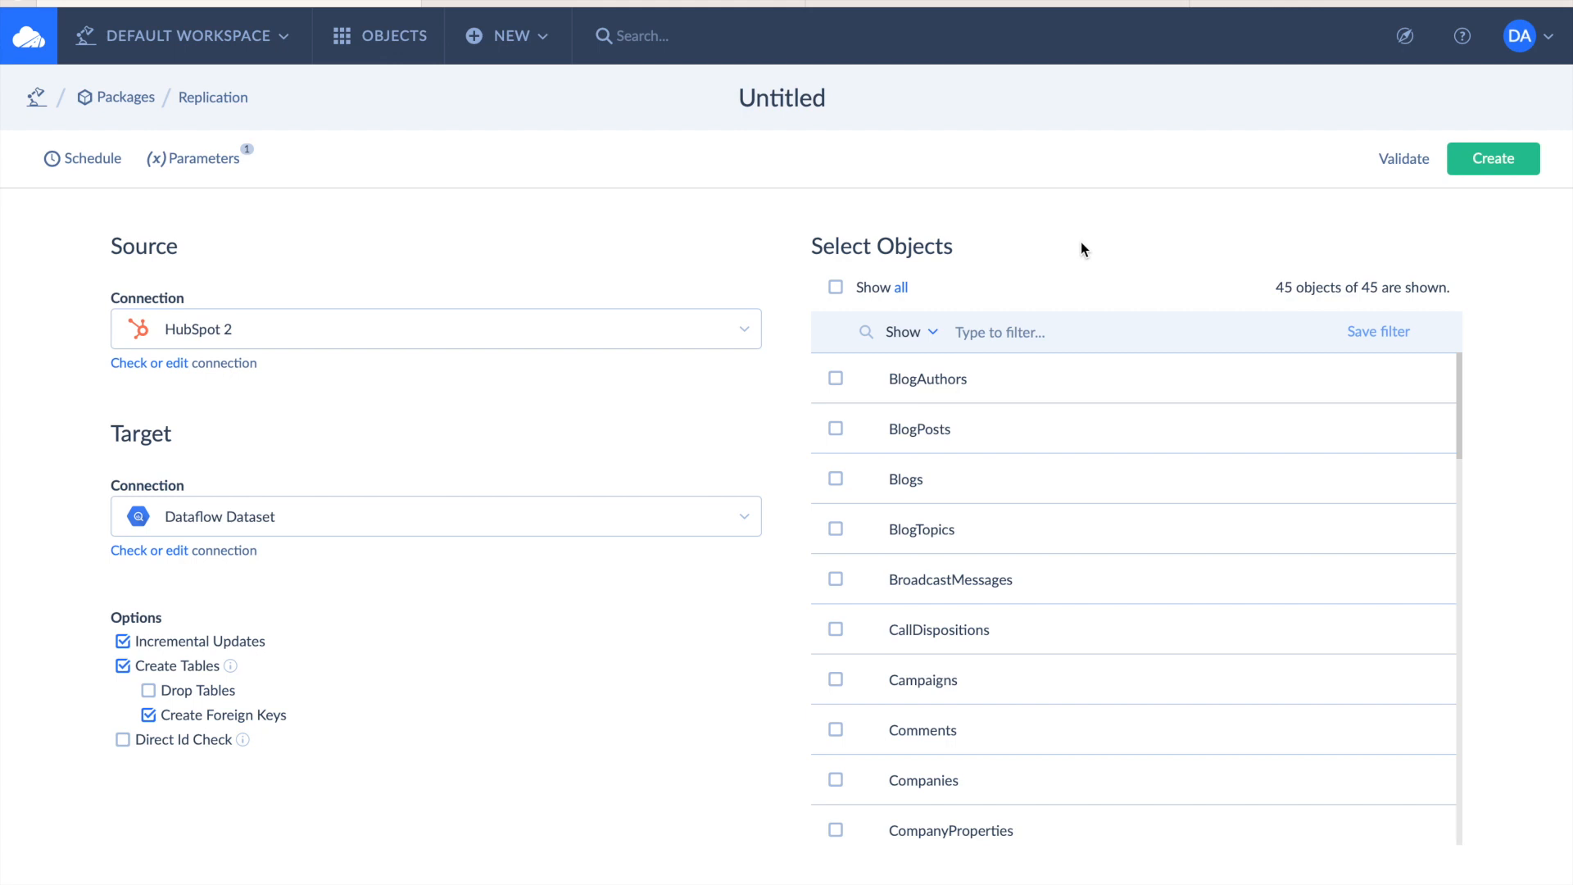
Filter the replication objects by "con", select Contacts and open its task for editing.
left_click(1011, 331)
type("con")
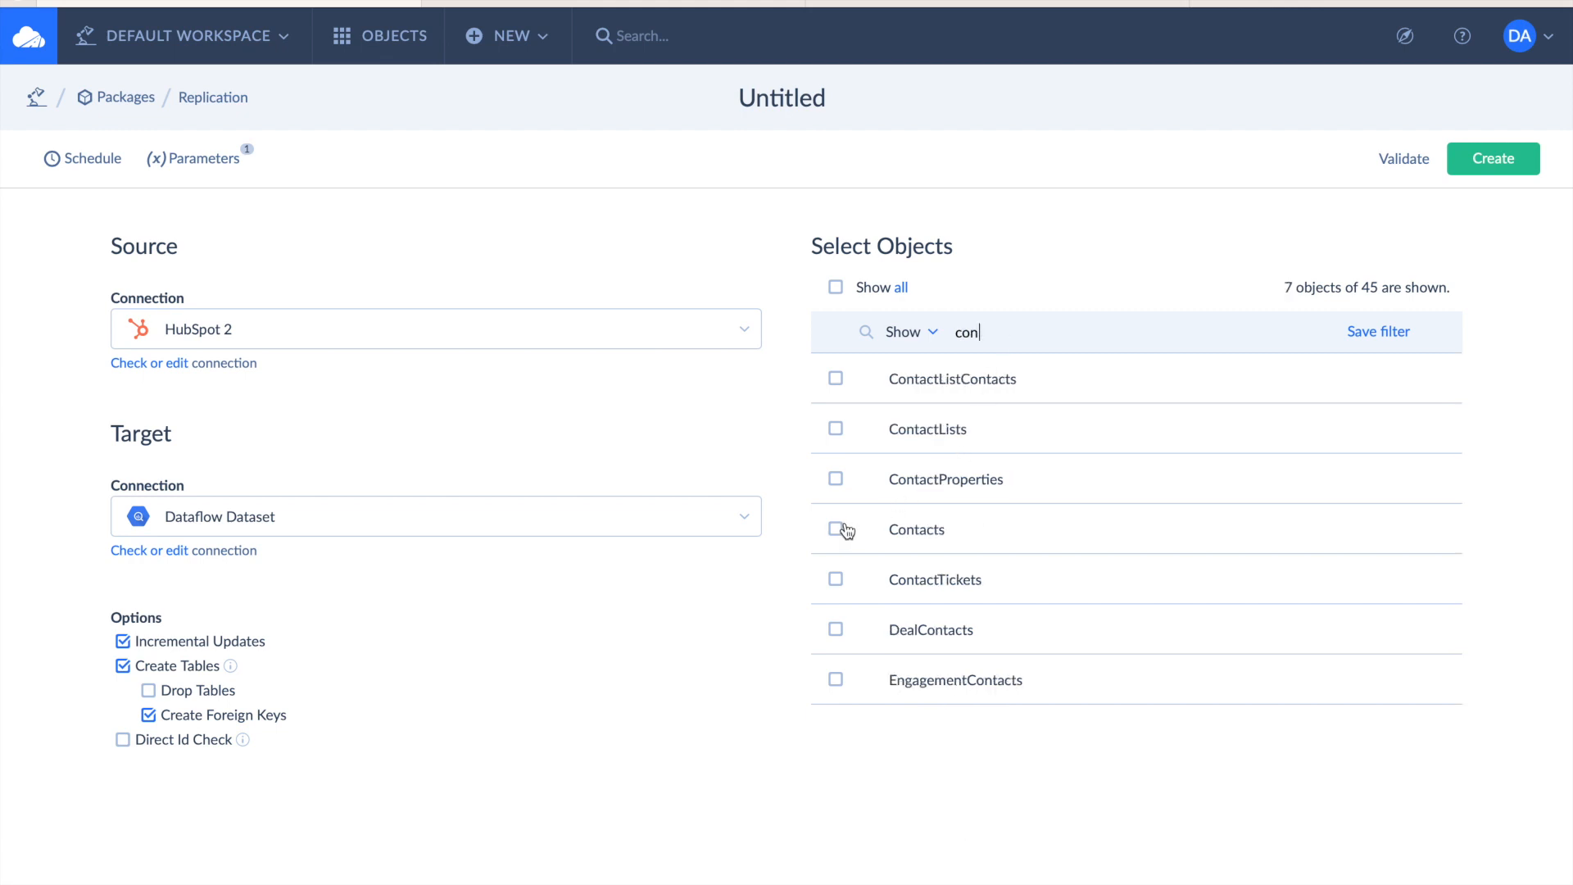
left_click(837, 531)
left_click(867, 531)
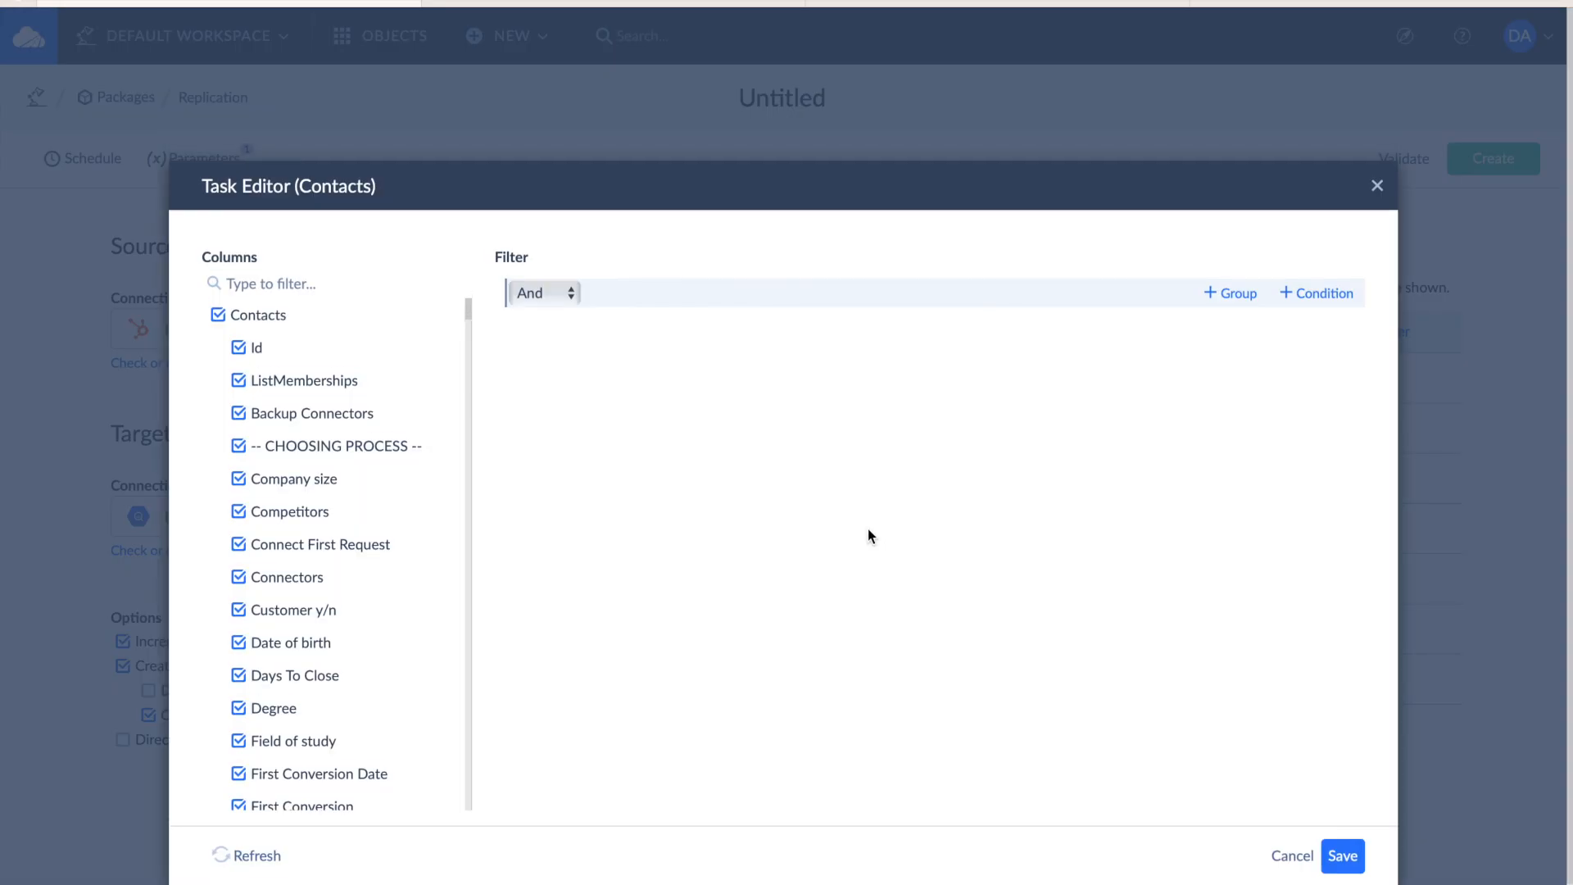
Try out a filter condition on the Contacts replication task and close the task editor without saving.
left_click(1315, 292)
left_click(616, 328)
left_click(1087, 566)
left_click(710, 338)
left_click(1378, 186)
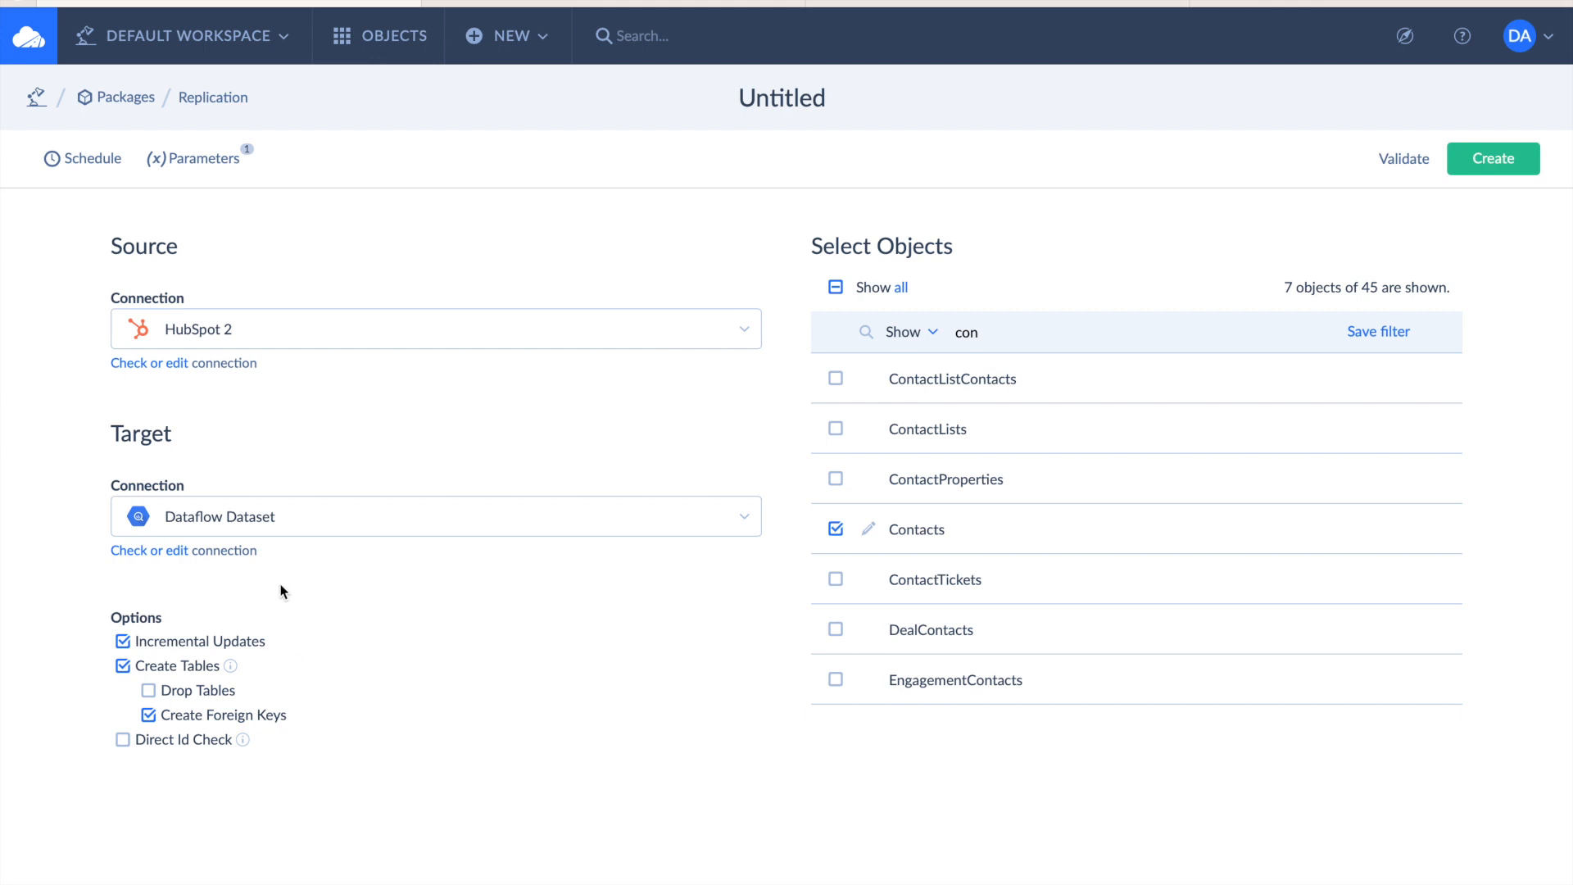
Look over the replication's schedule options, name the package "HubSpot Replication" and create it.
left_click(97, 162)
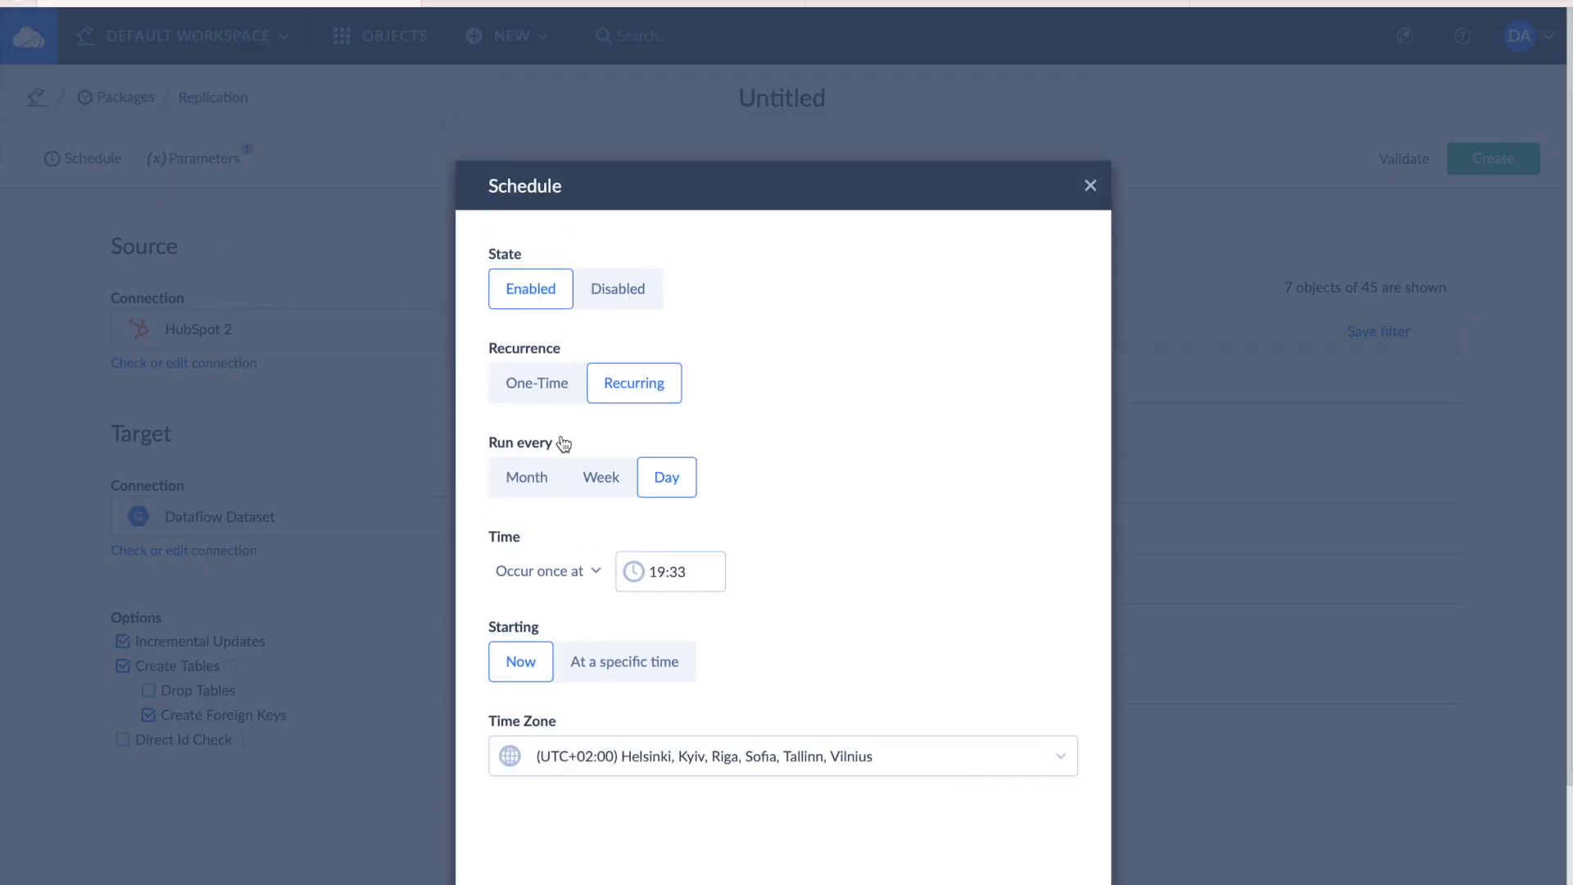
left_click(1090, 188)
left_click(793, 100)
type("HubSpot Replication")
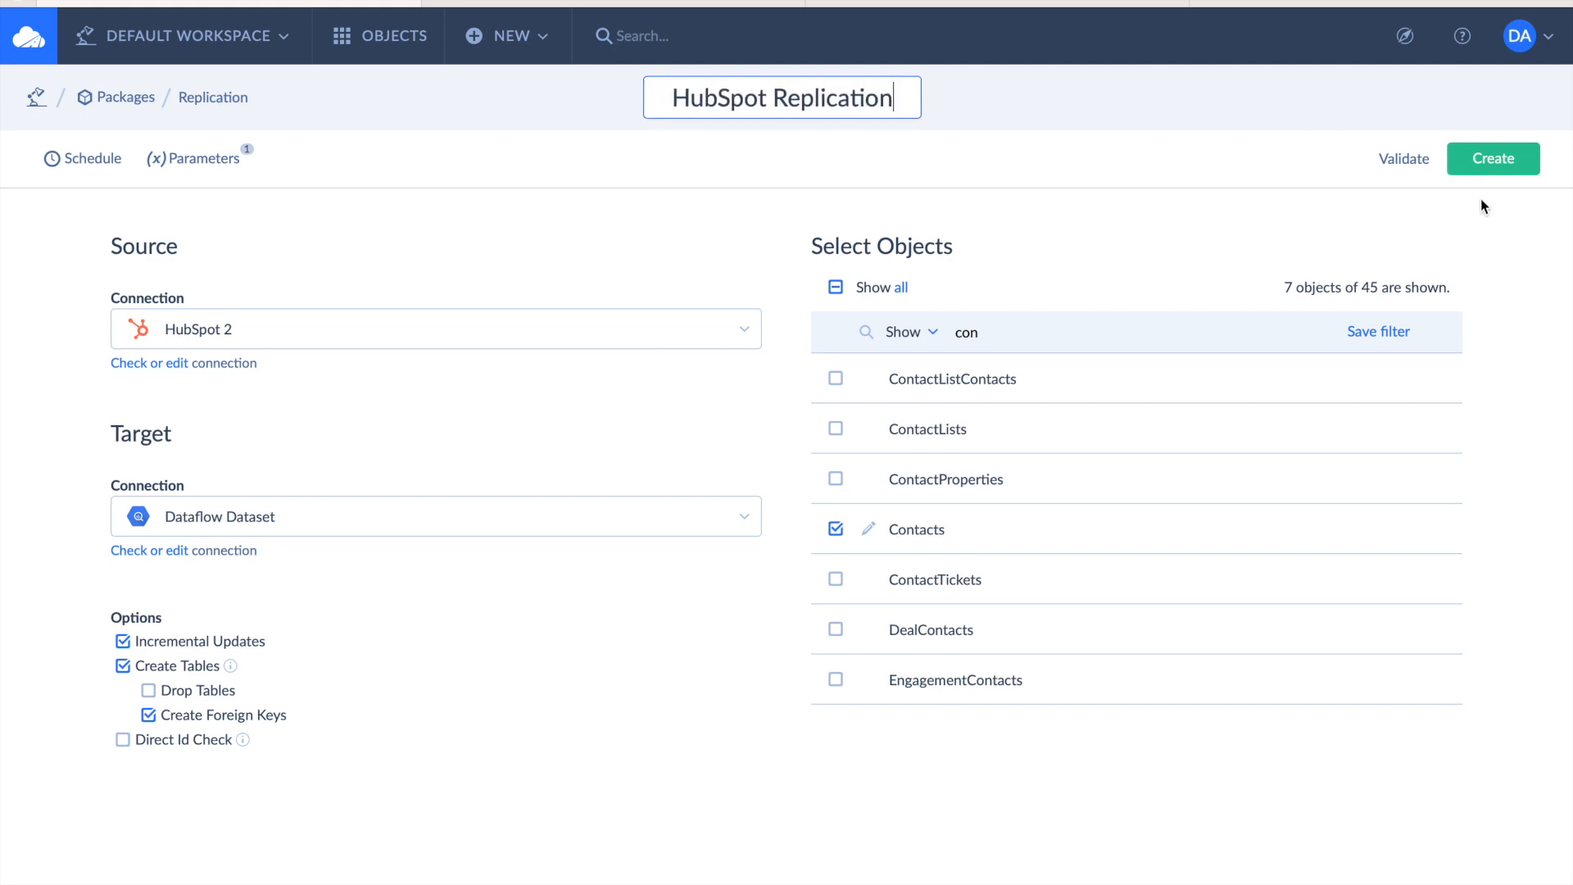
left_click(1496, 157)
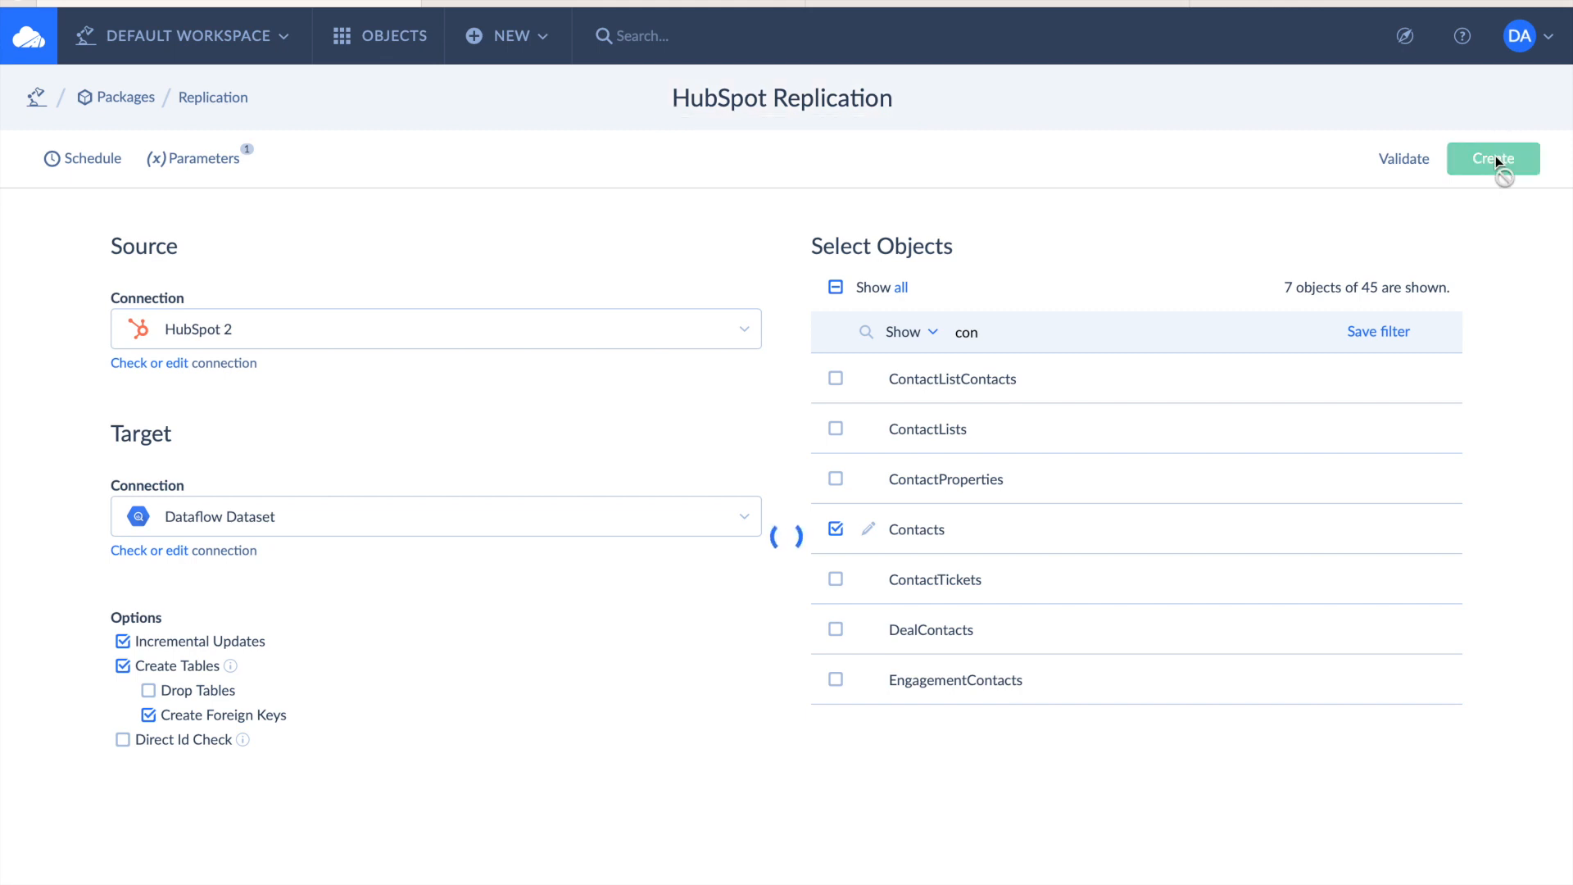
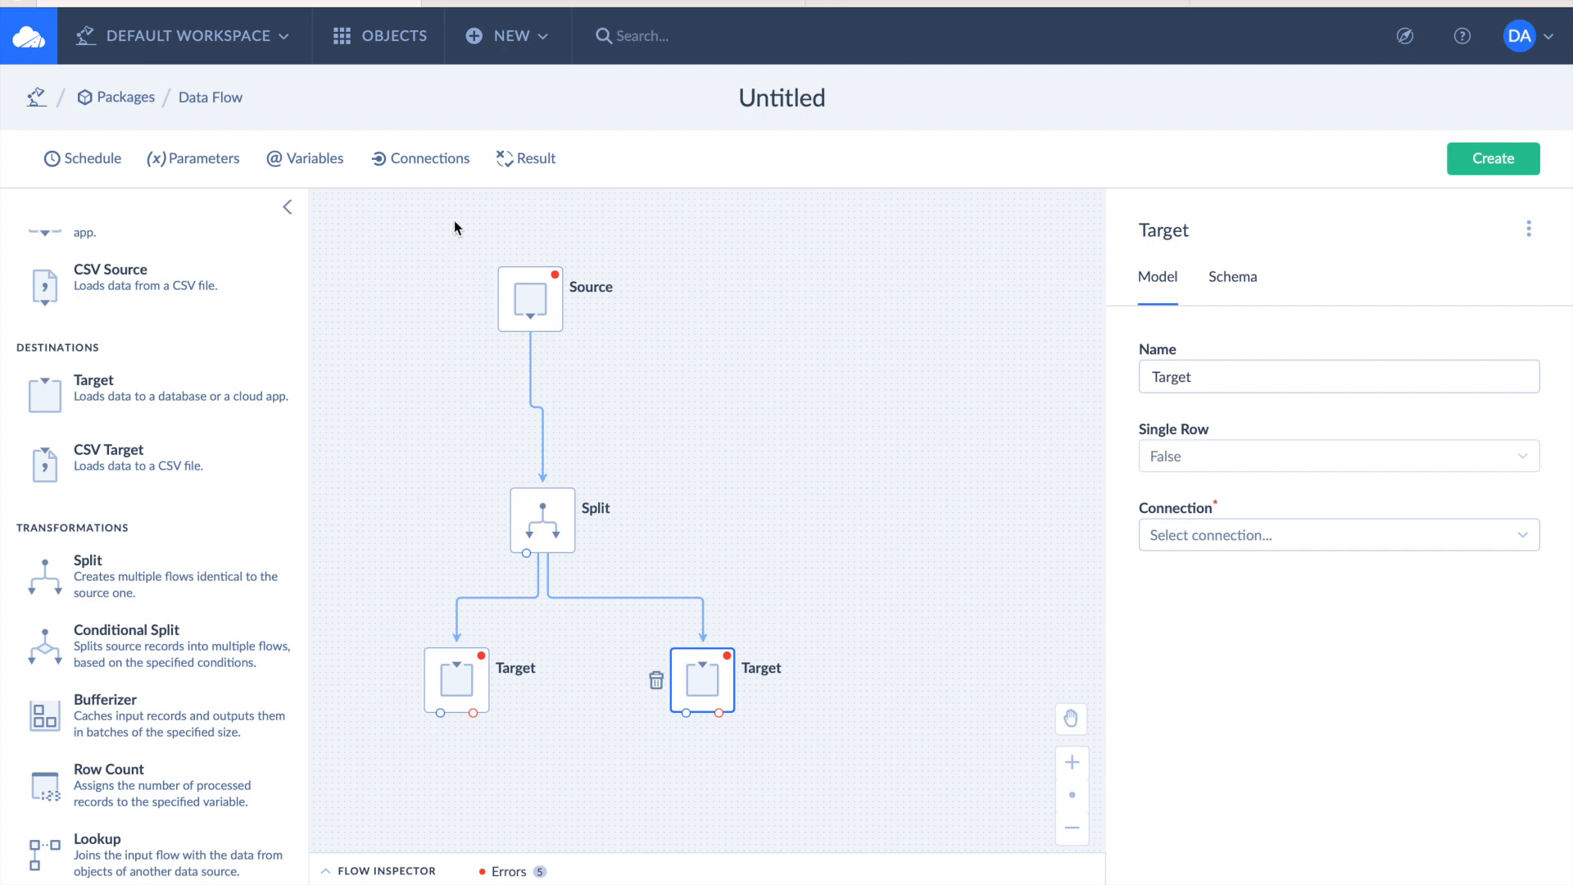
Start a new control flow package and look over the components it offers.
left_click(497, 55)
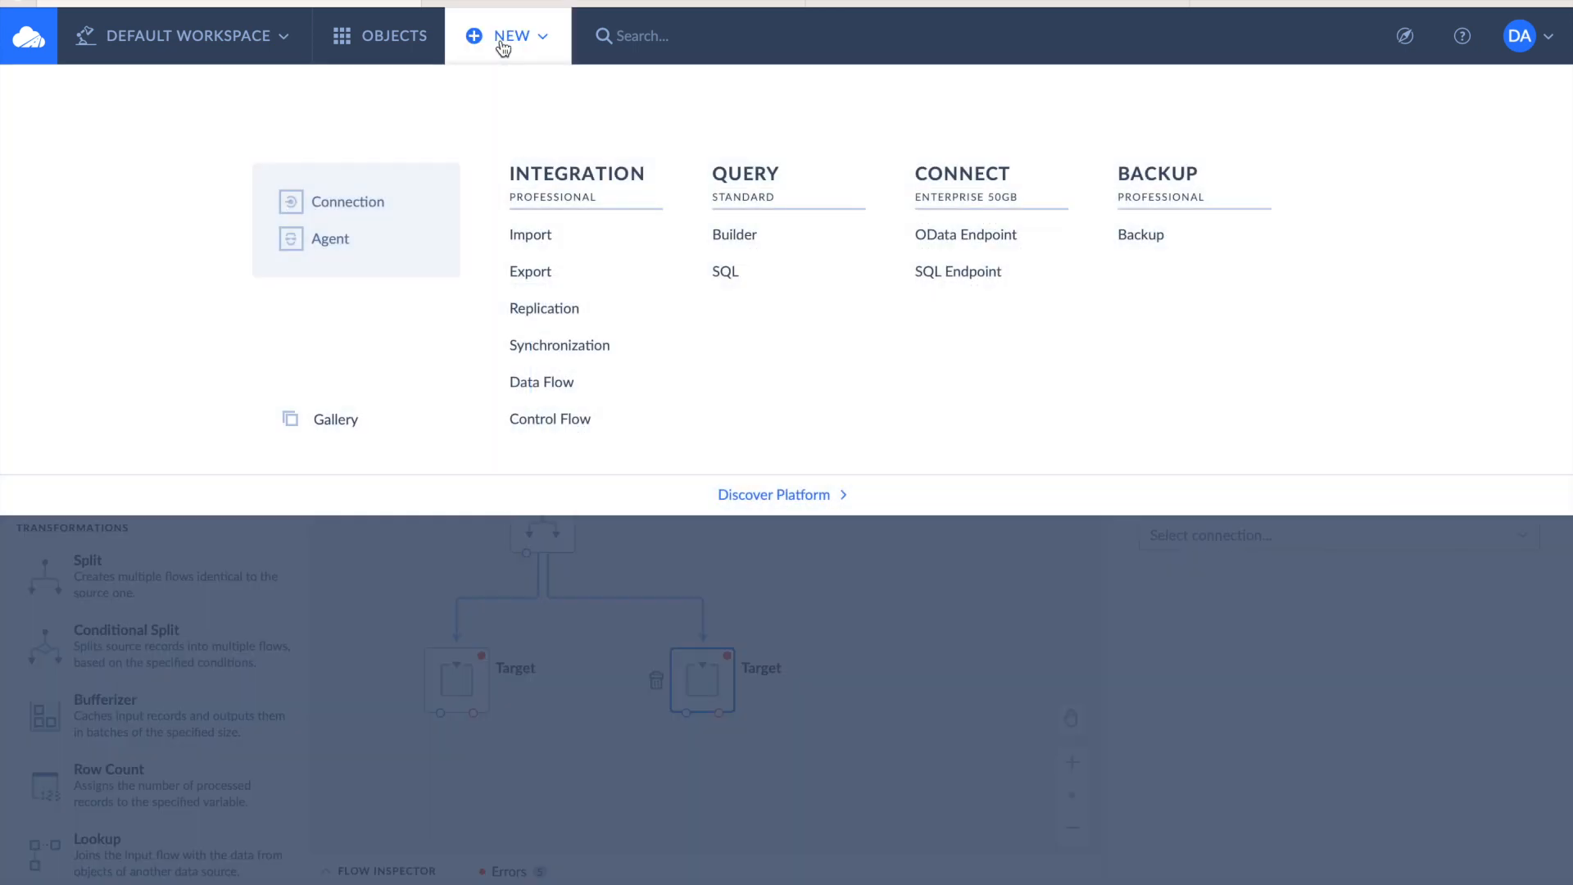
left_click(532, 420)
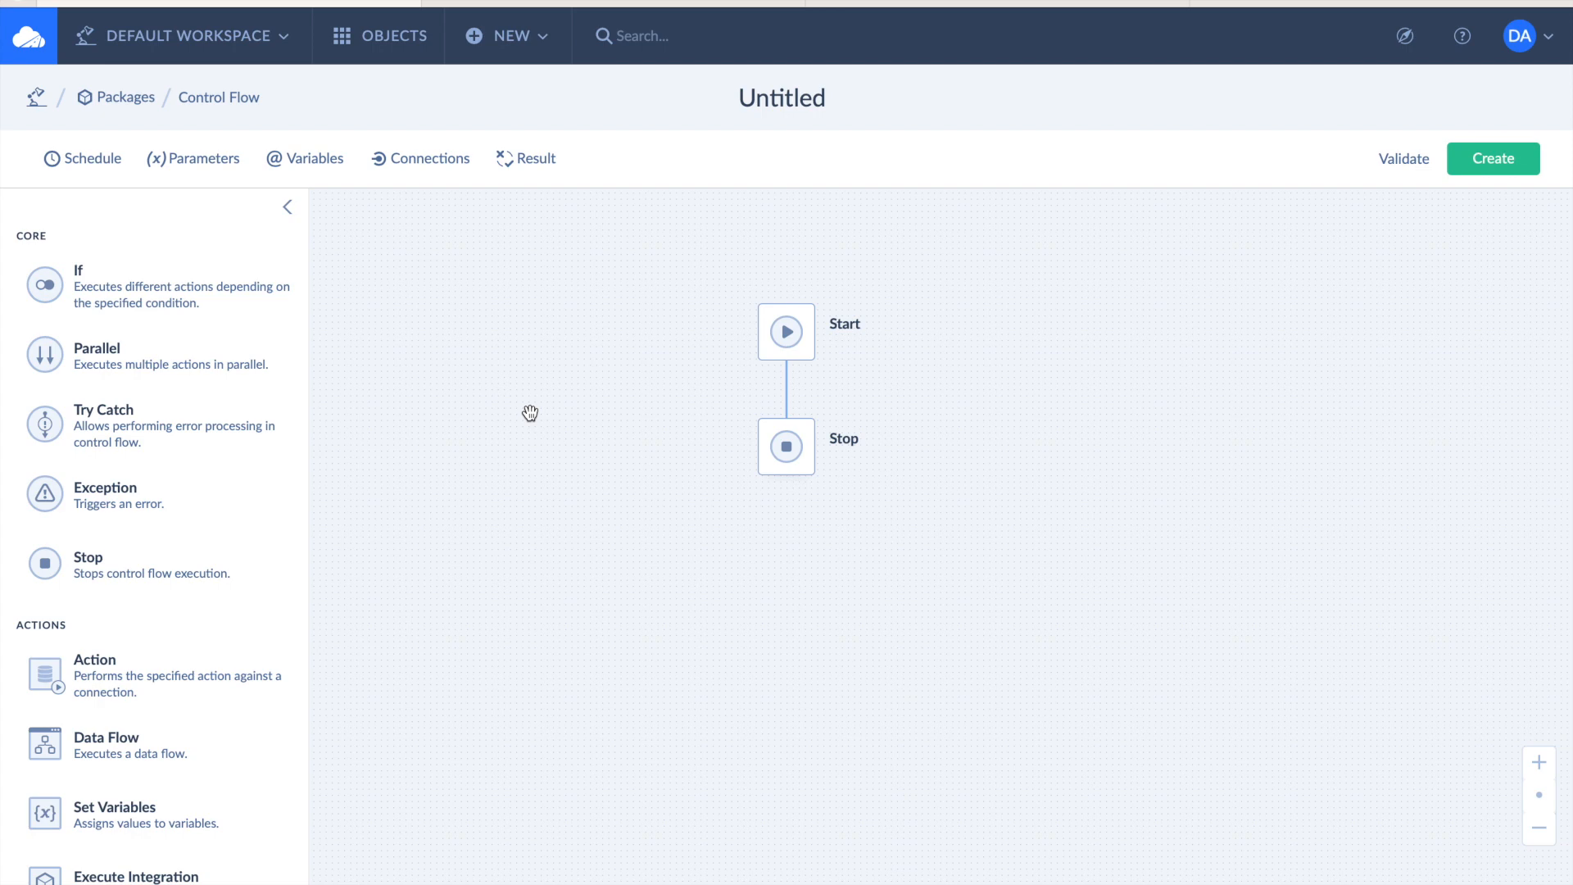
scroll(266, 668, "down", 1)
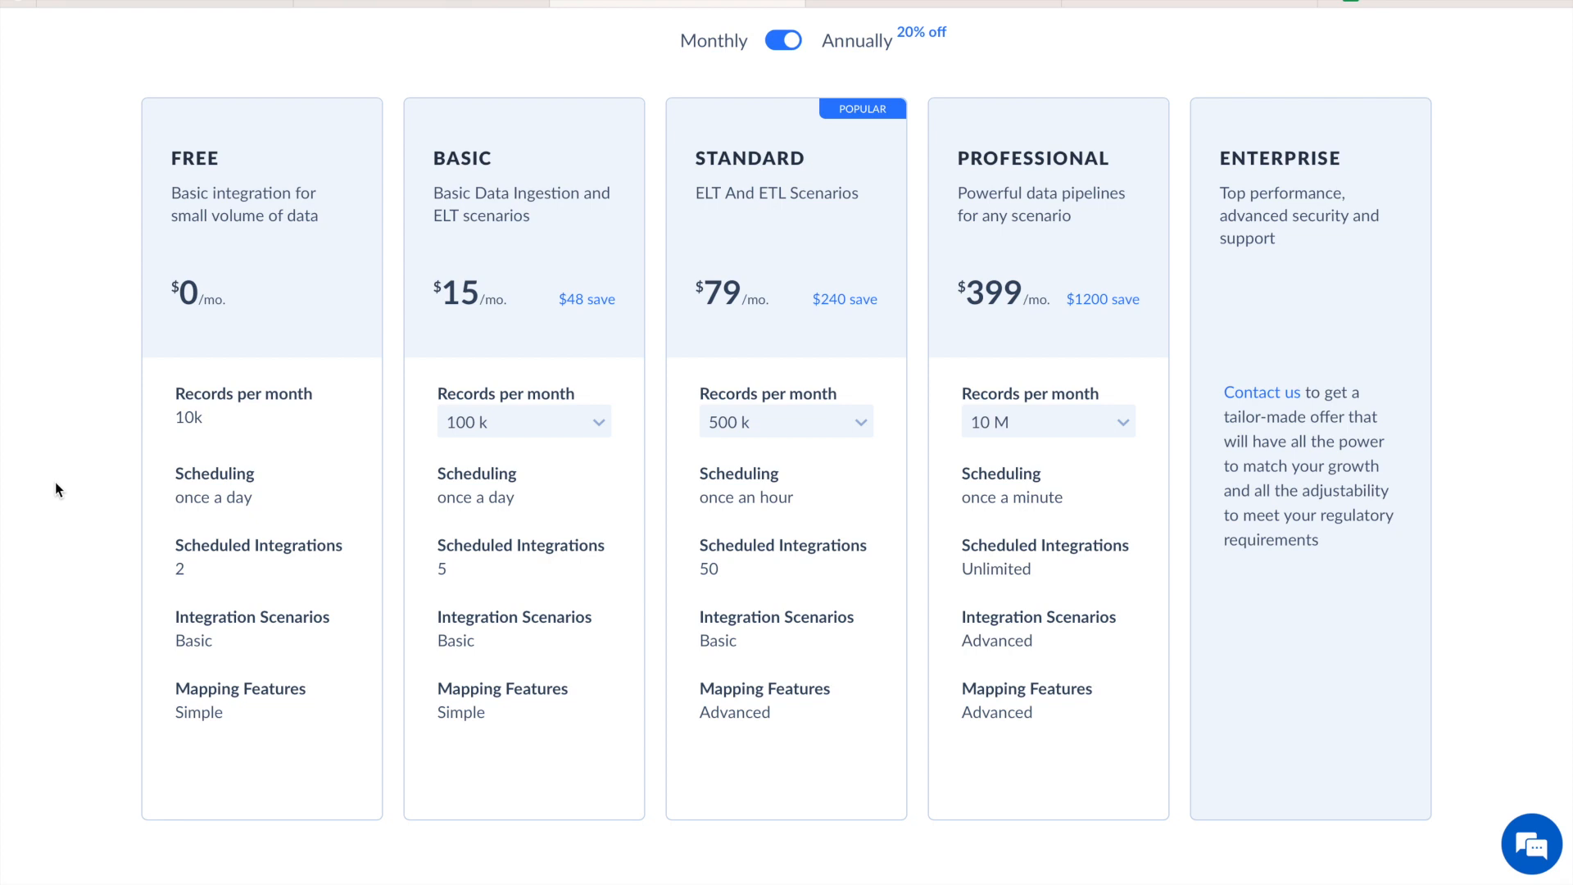
On the Skyvia pricing page, examine the Basic plan's records-per-month options and the detailed comparison of the plans.
left_click(455, 421)
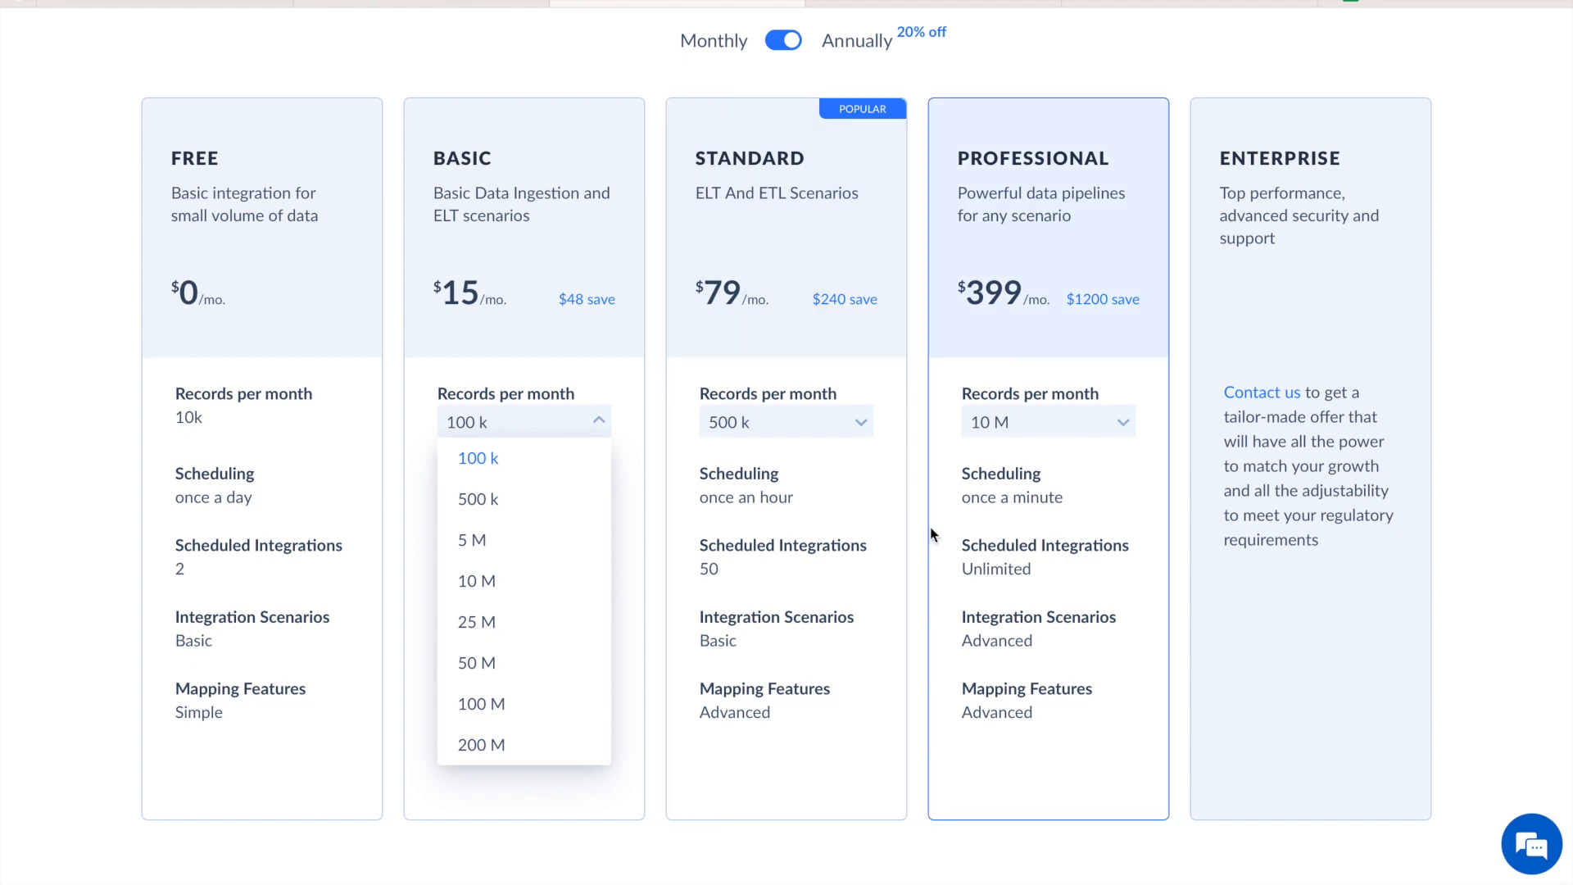
scroll(931, 534, "down", 10)
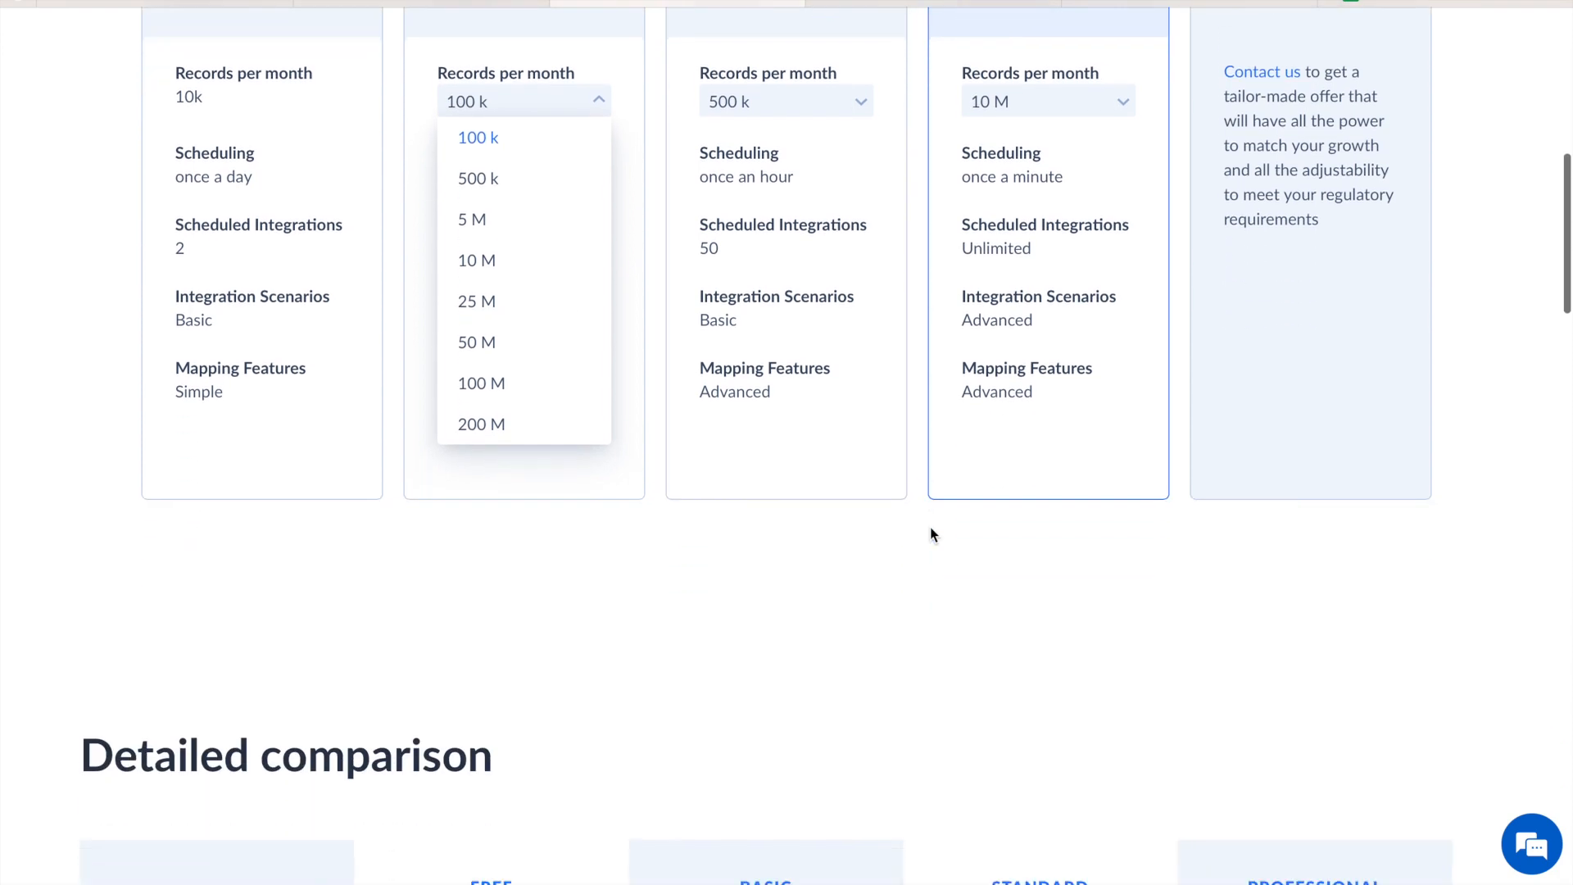
scroll(932, 534, "down", 9)
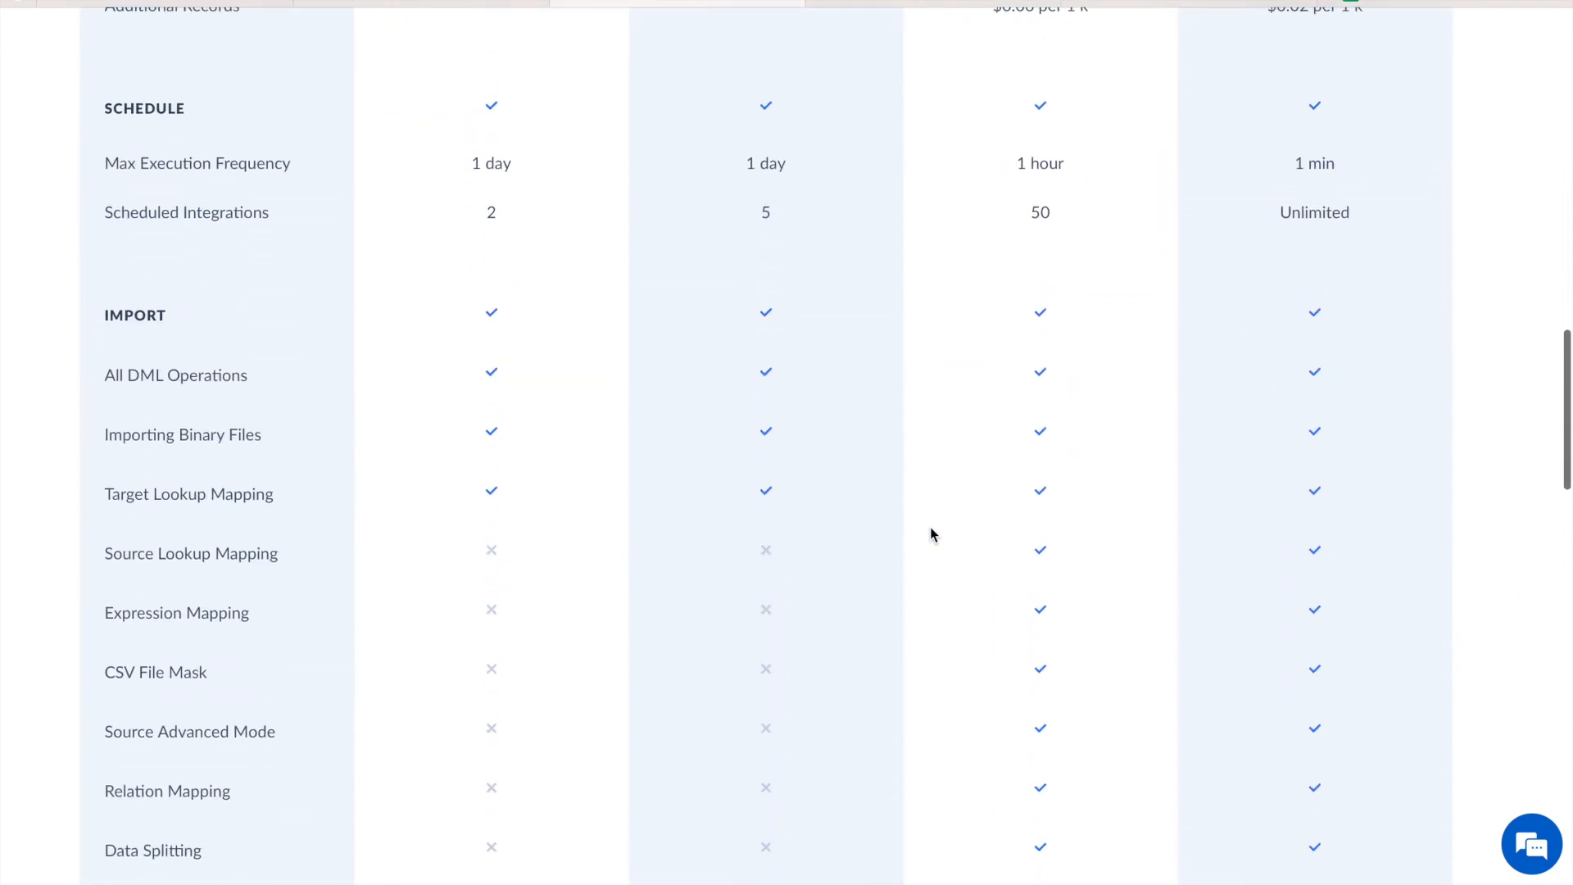
scroll(931, 534, "down", 9)
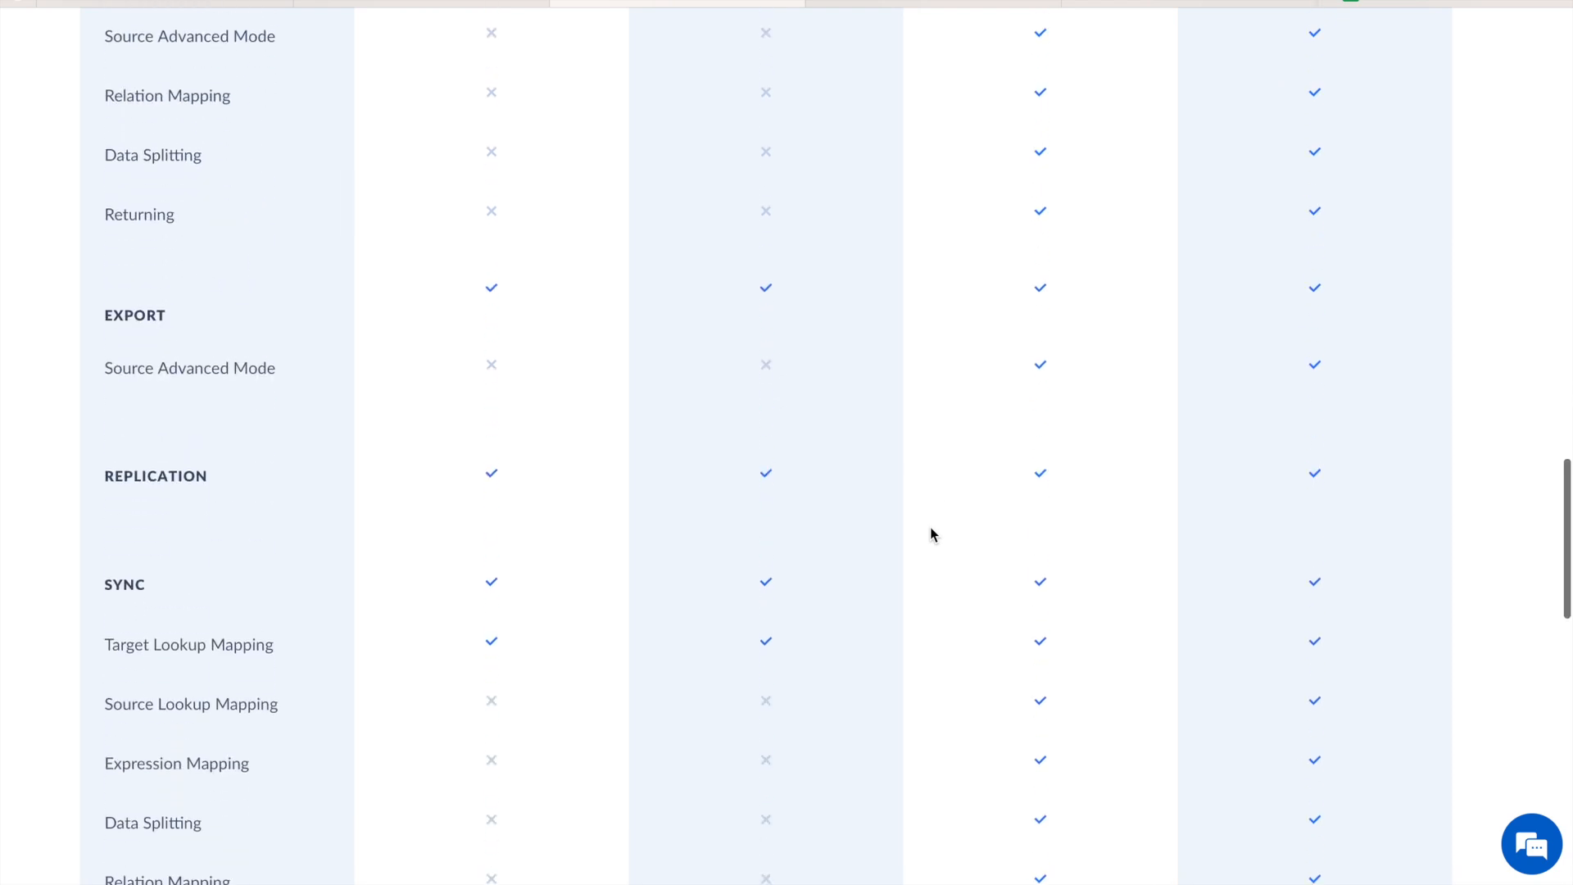
scroll(930, 534, "down", 1)
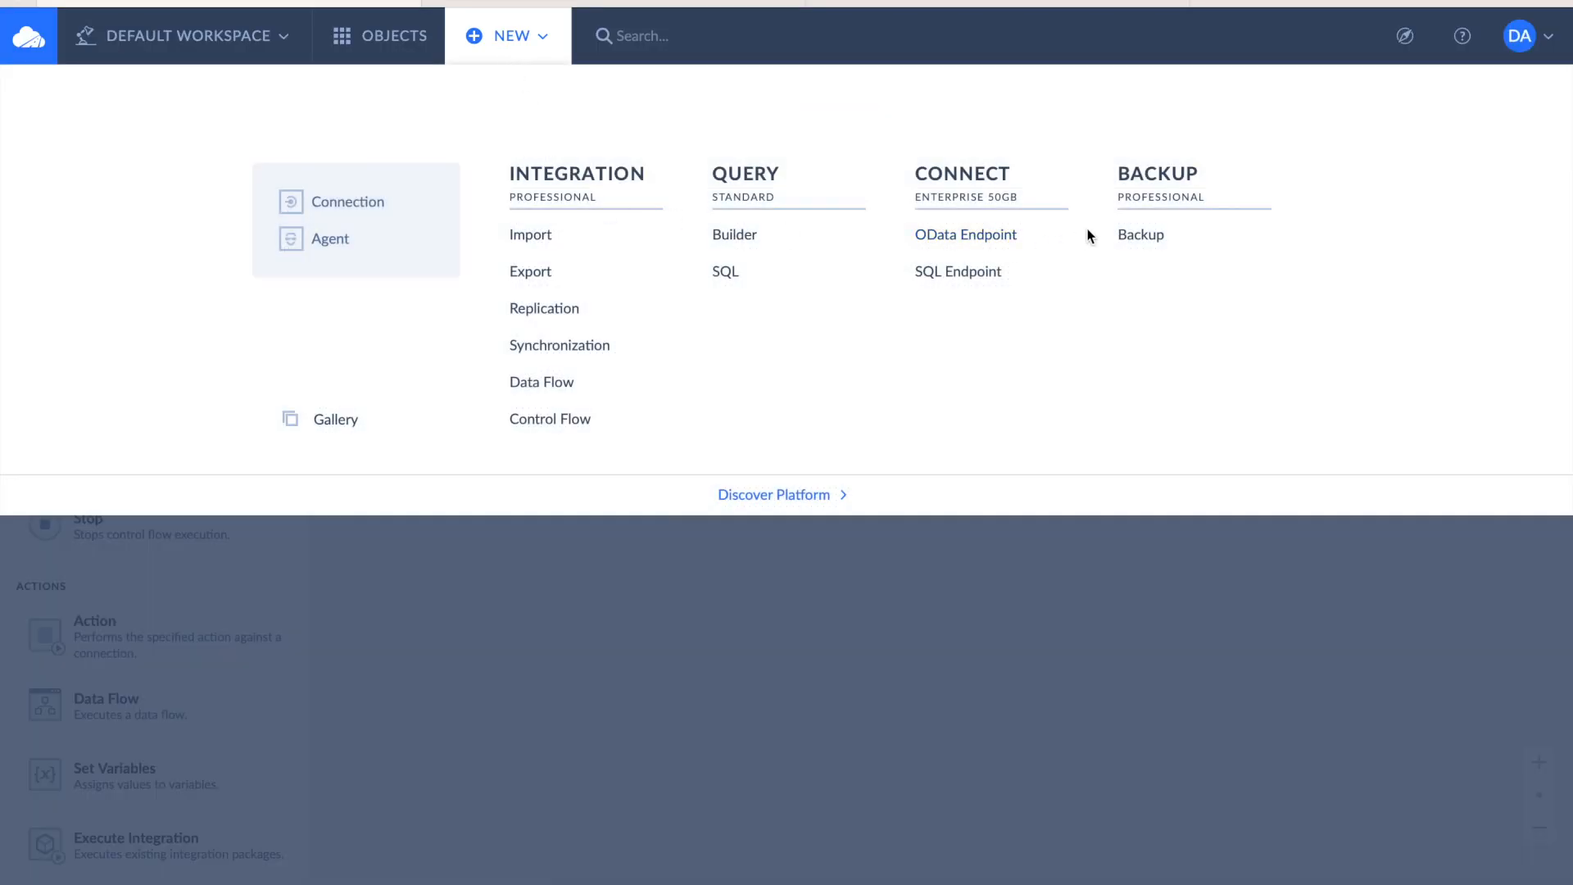
In the Backup Wizard, look over the connectors offered for a new connection and choose HubSpot 2 as the backup source.
key("Escape")
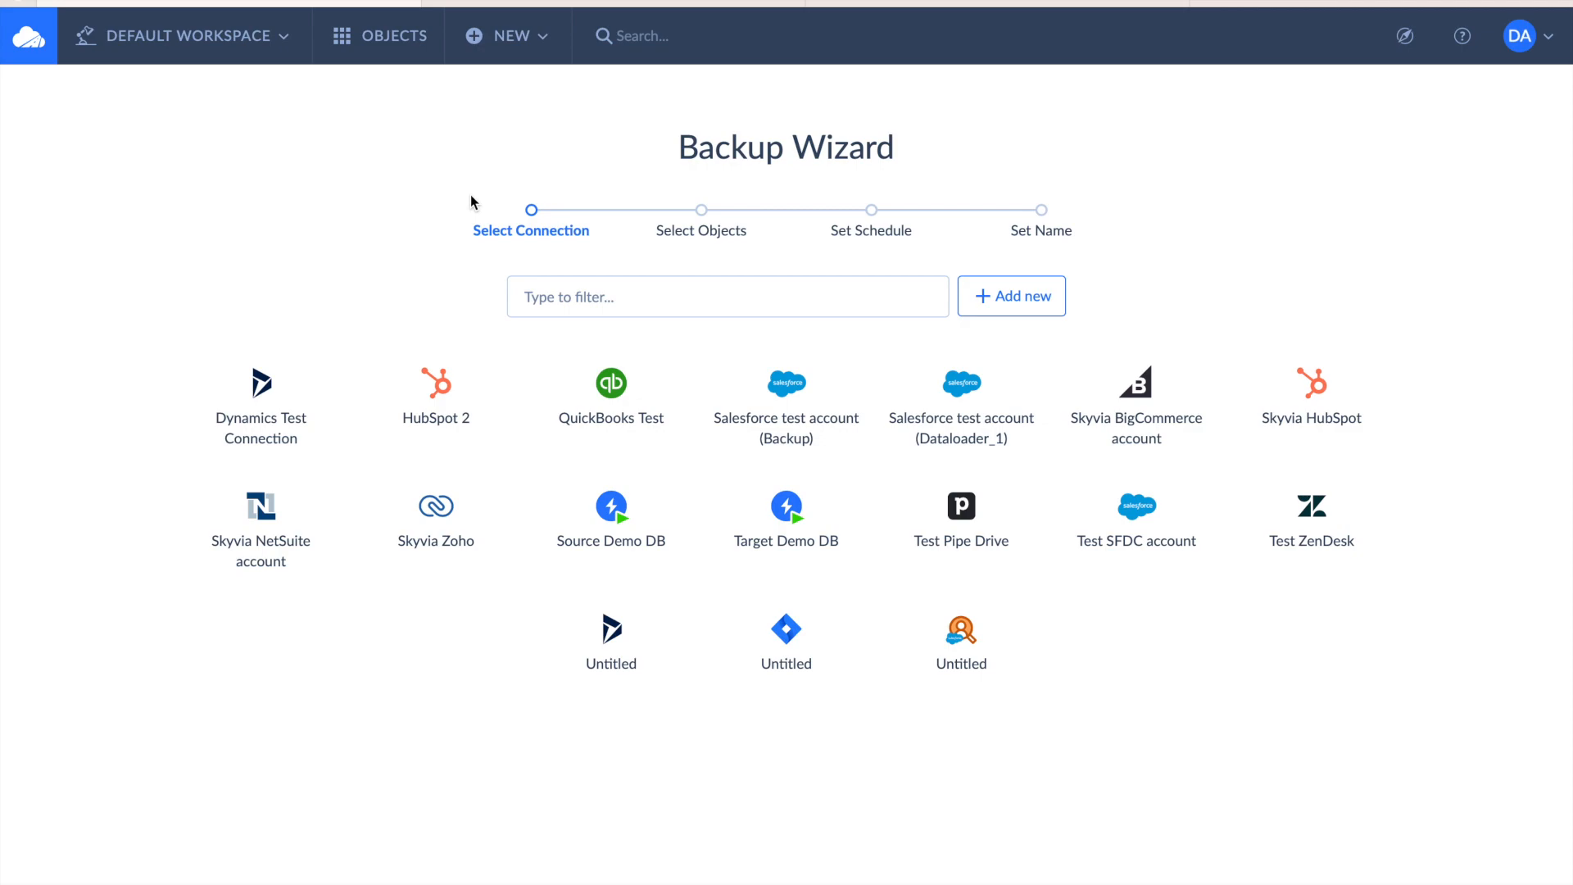
left_click(1029, 309)
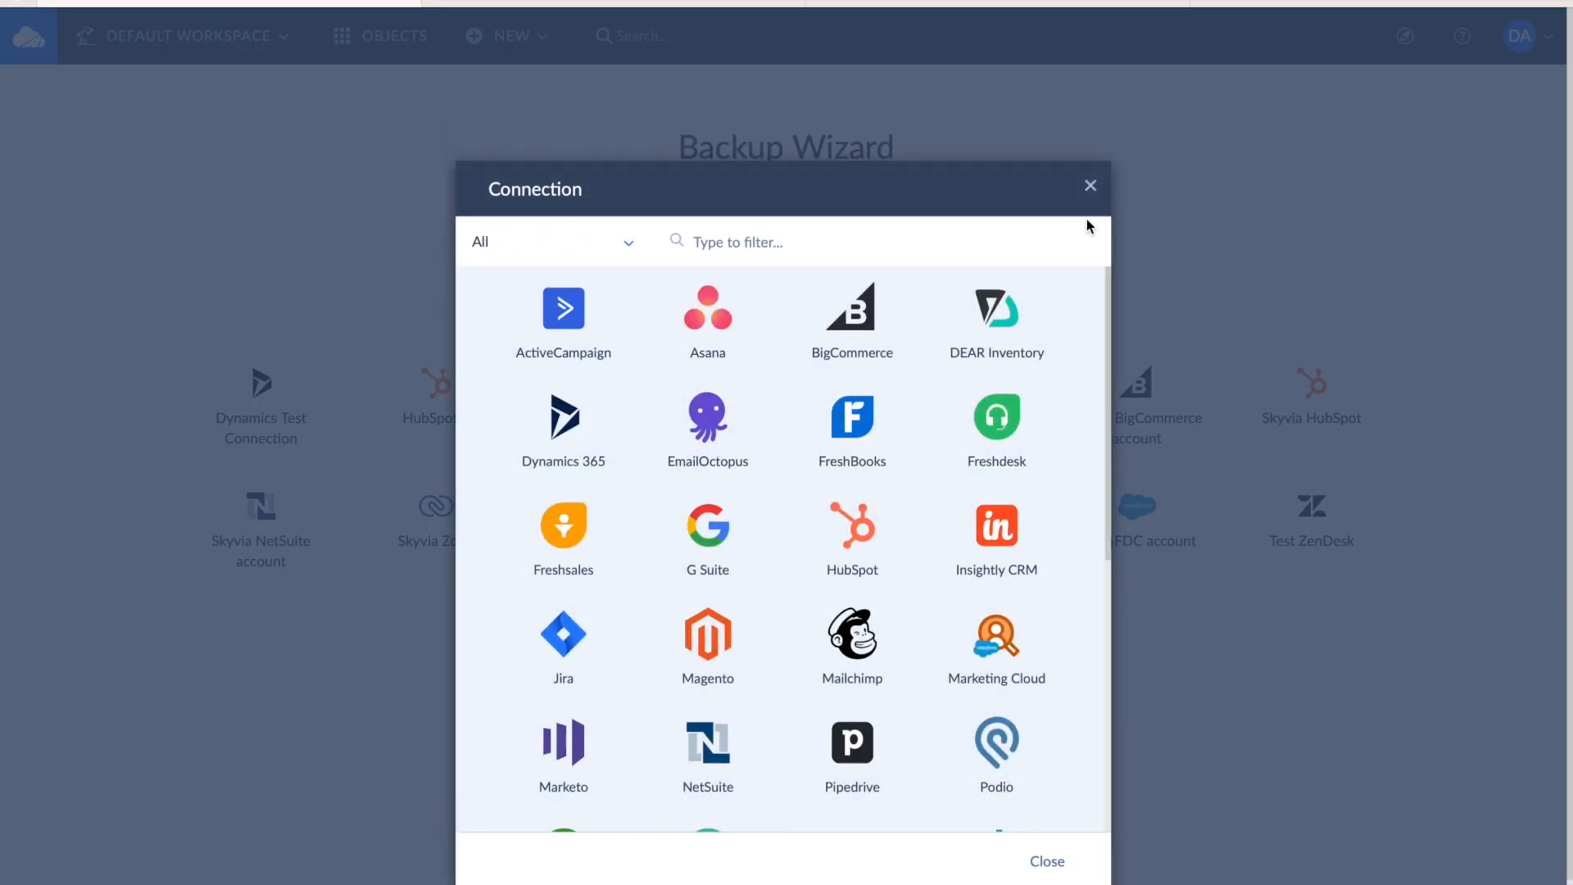
left_click(1090, 186)
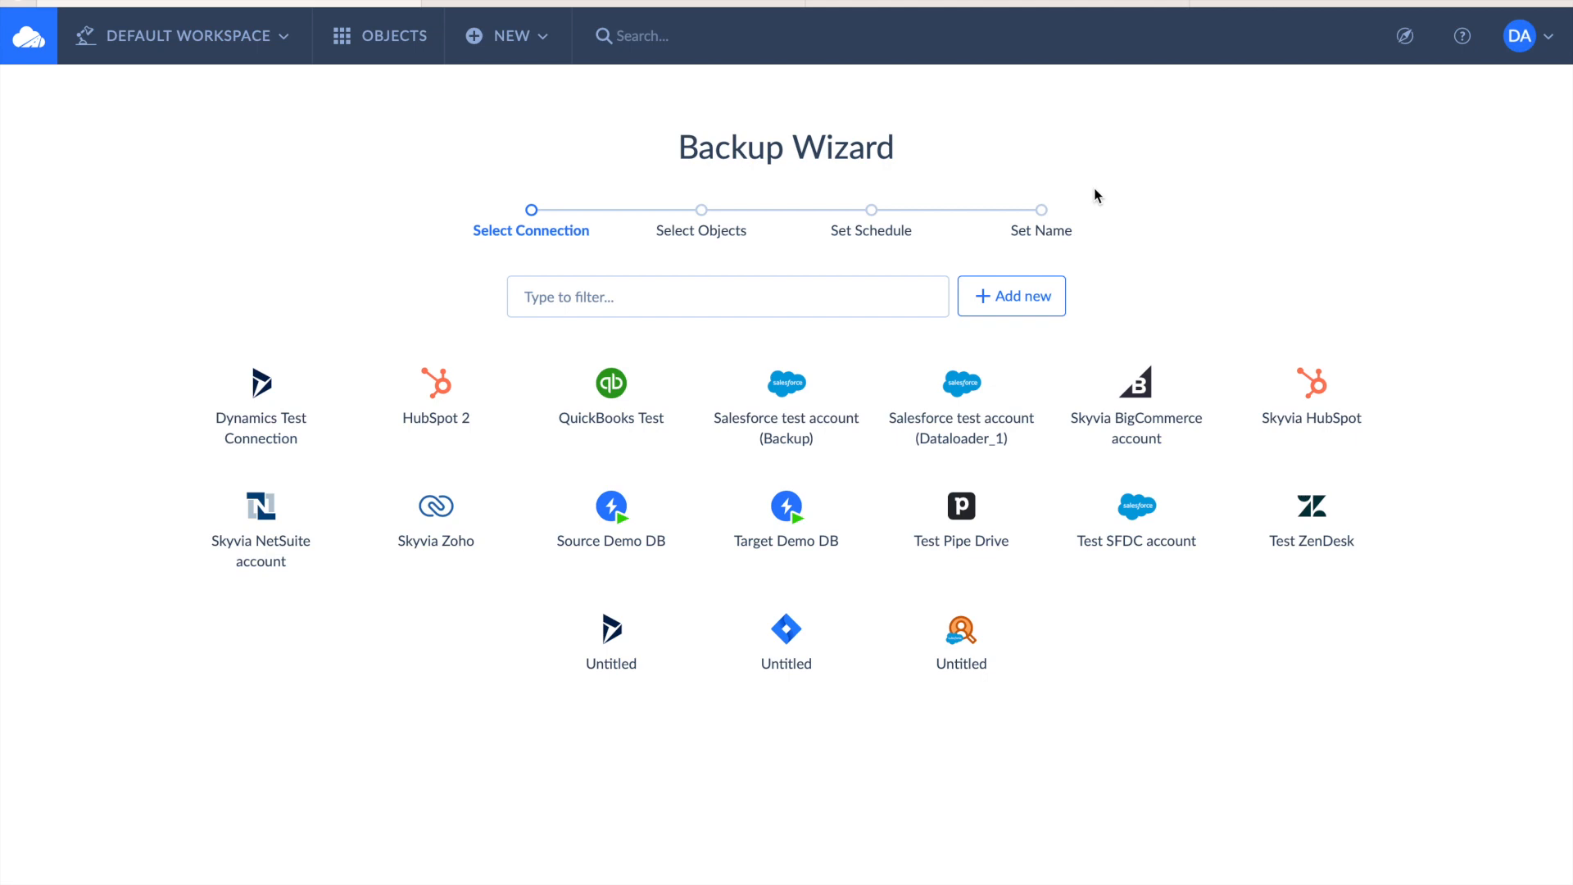
left_click(435, 385)
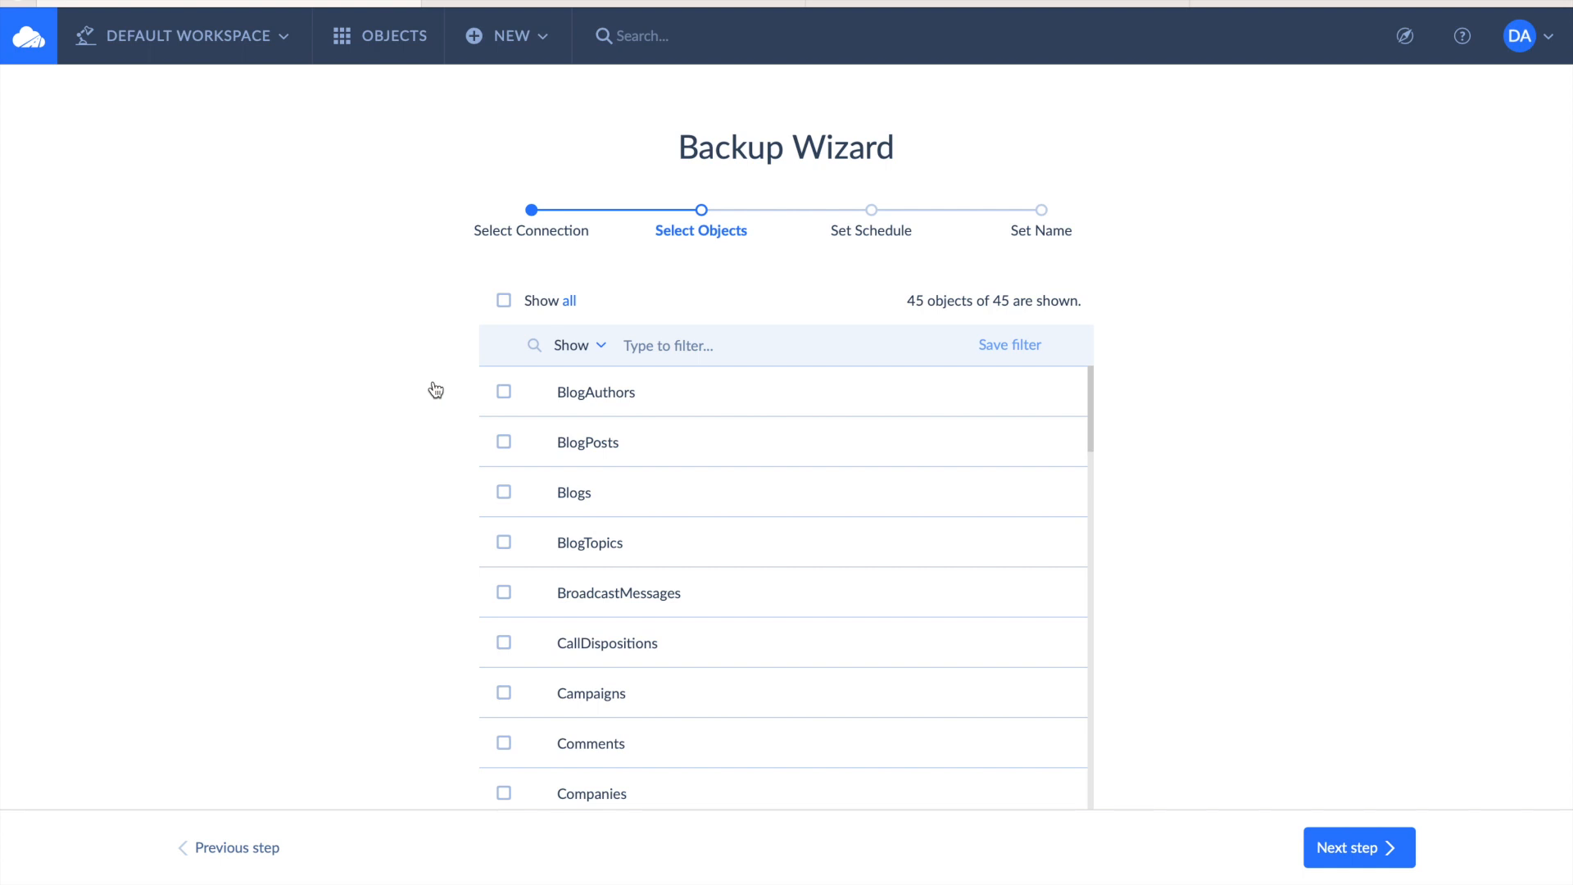
Try selecting all objects for the backup, reduce the selection to Deals only and open its task for editing.
left_click(504, 300)
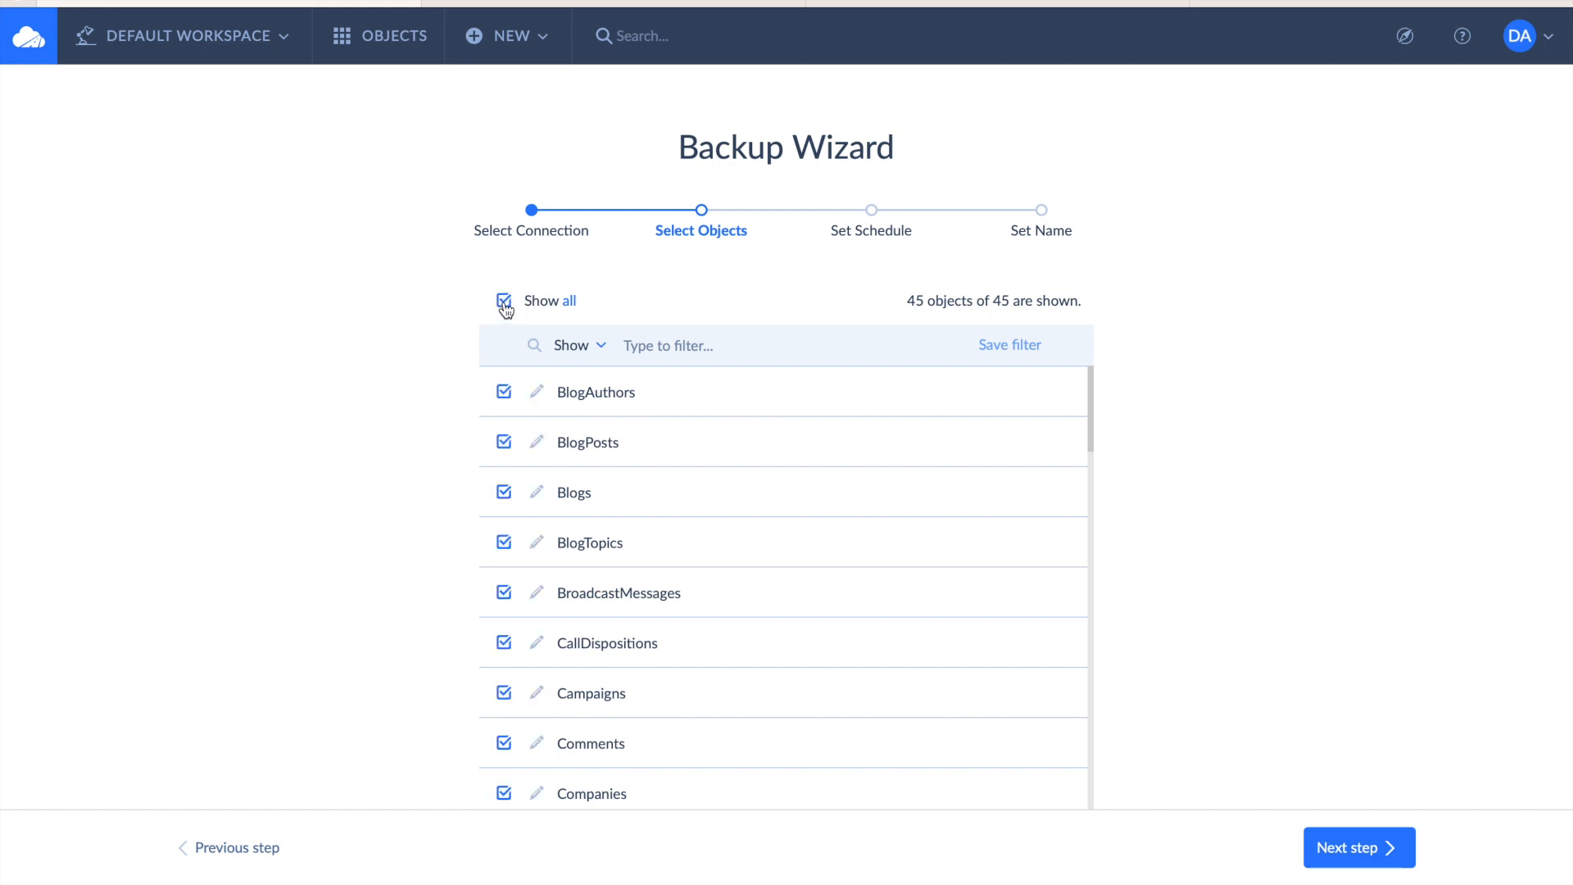
left_click(504, 301)
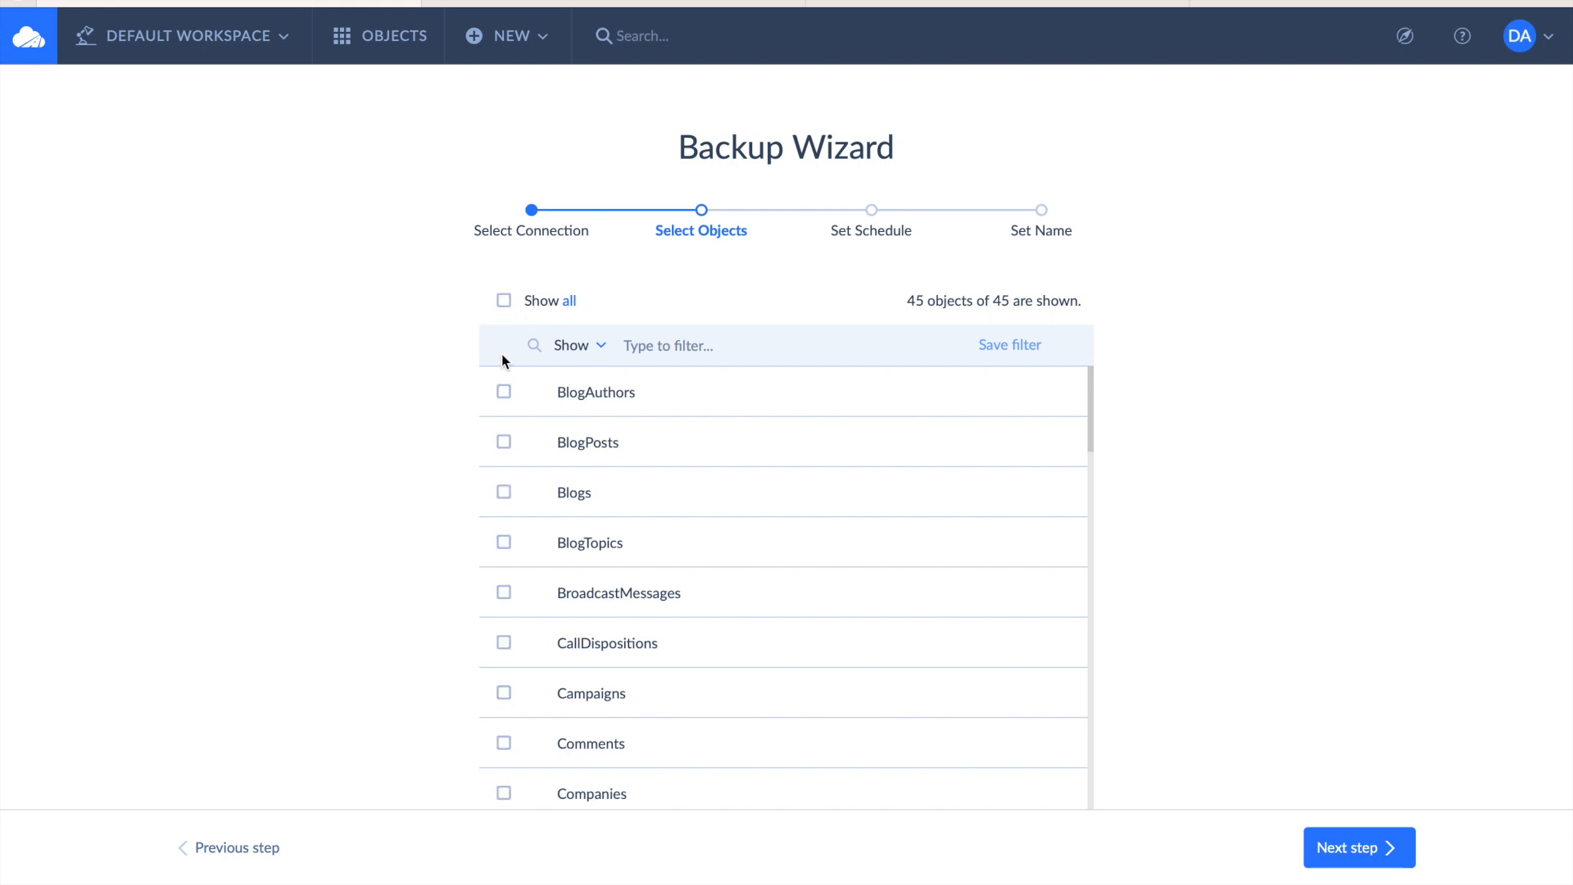
scroll(492, 475, "down", 6)
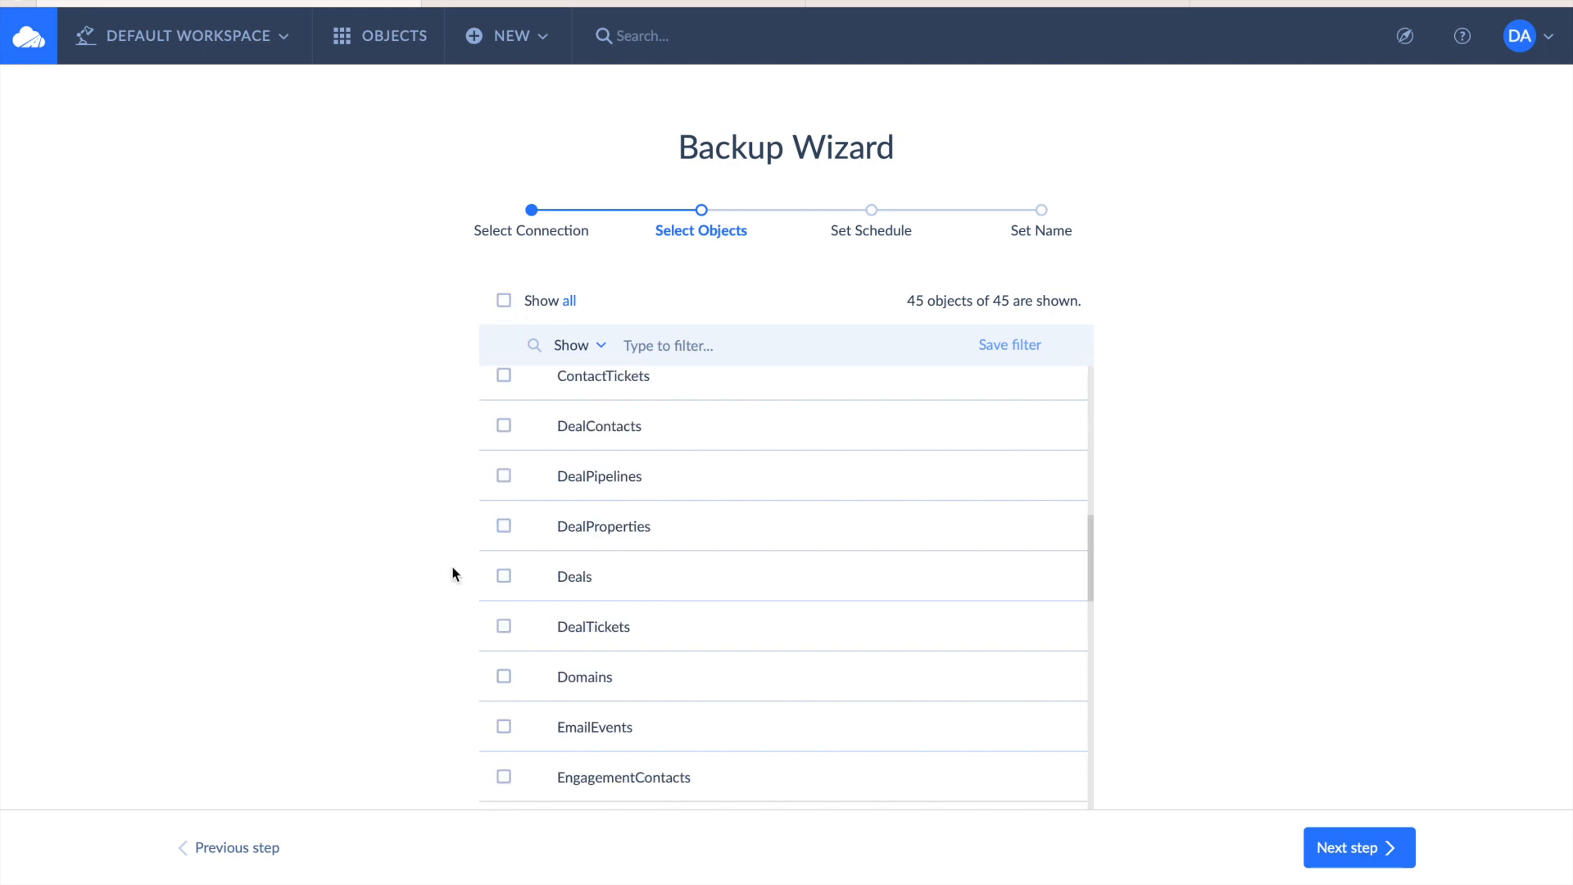
left_click(504, 577)
left_click(537, 580)
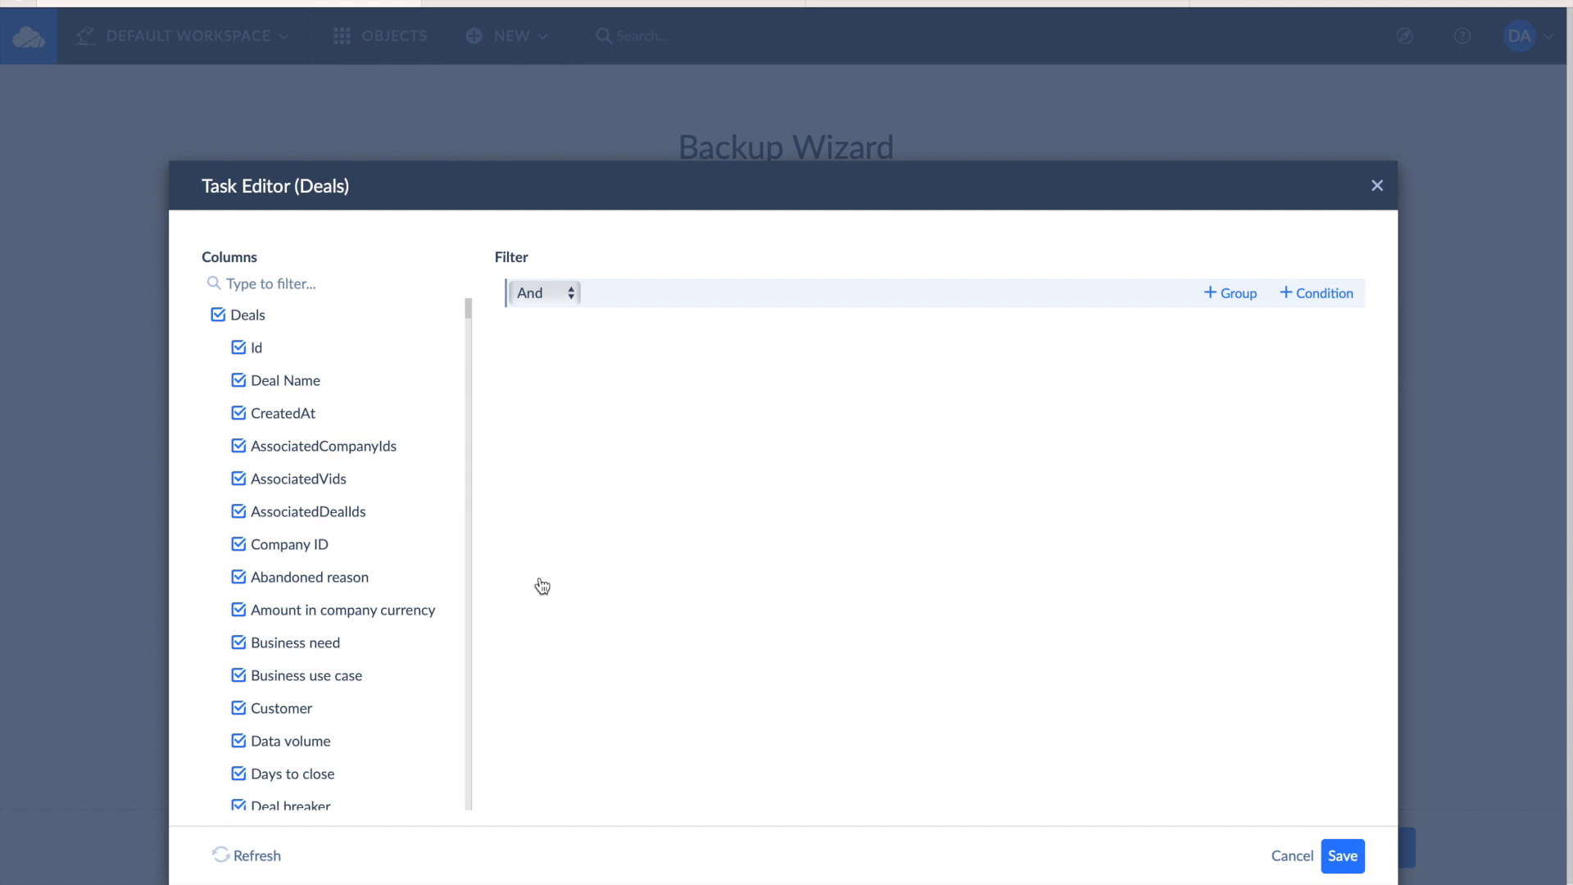
Add the filter condition CreatedAt > 11/01/2022 17:56:54 to the Deals backup task and save it.
left_click(1315, 292)
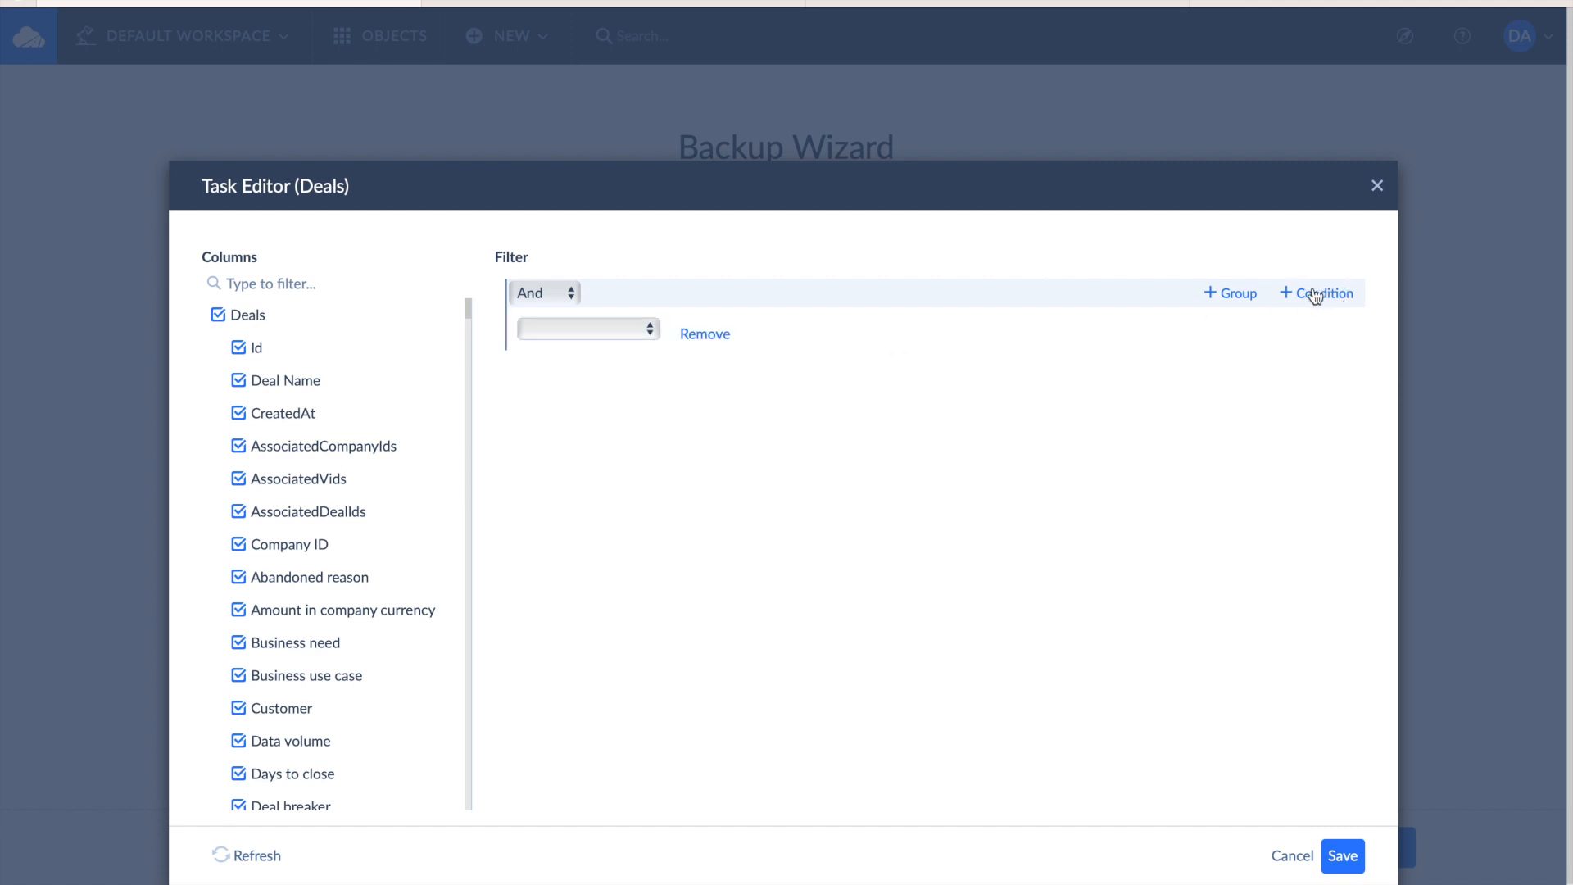
left_click(618, 327)
scroll(606, 611, "down", 5)
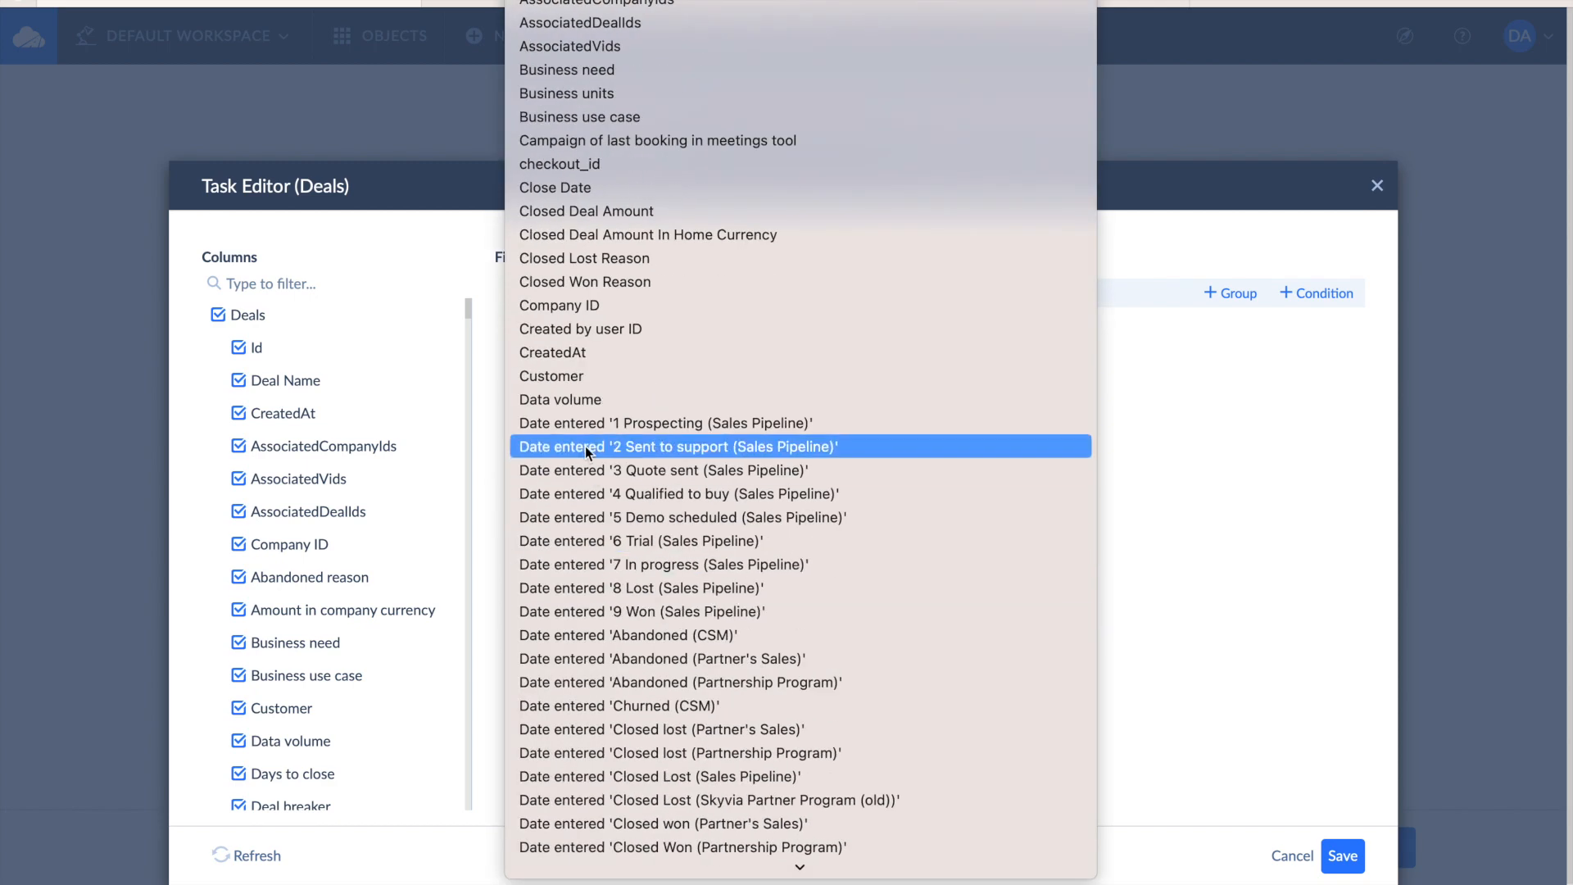
left_click(587, 362)
left_click(787, 329)
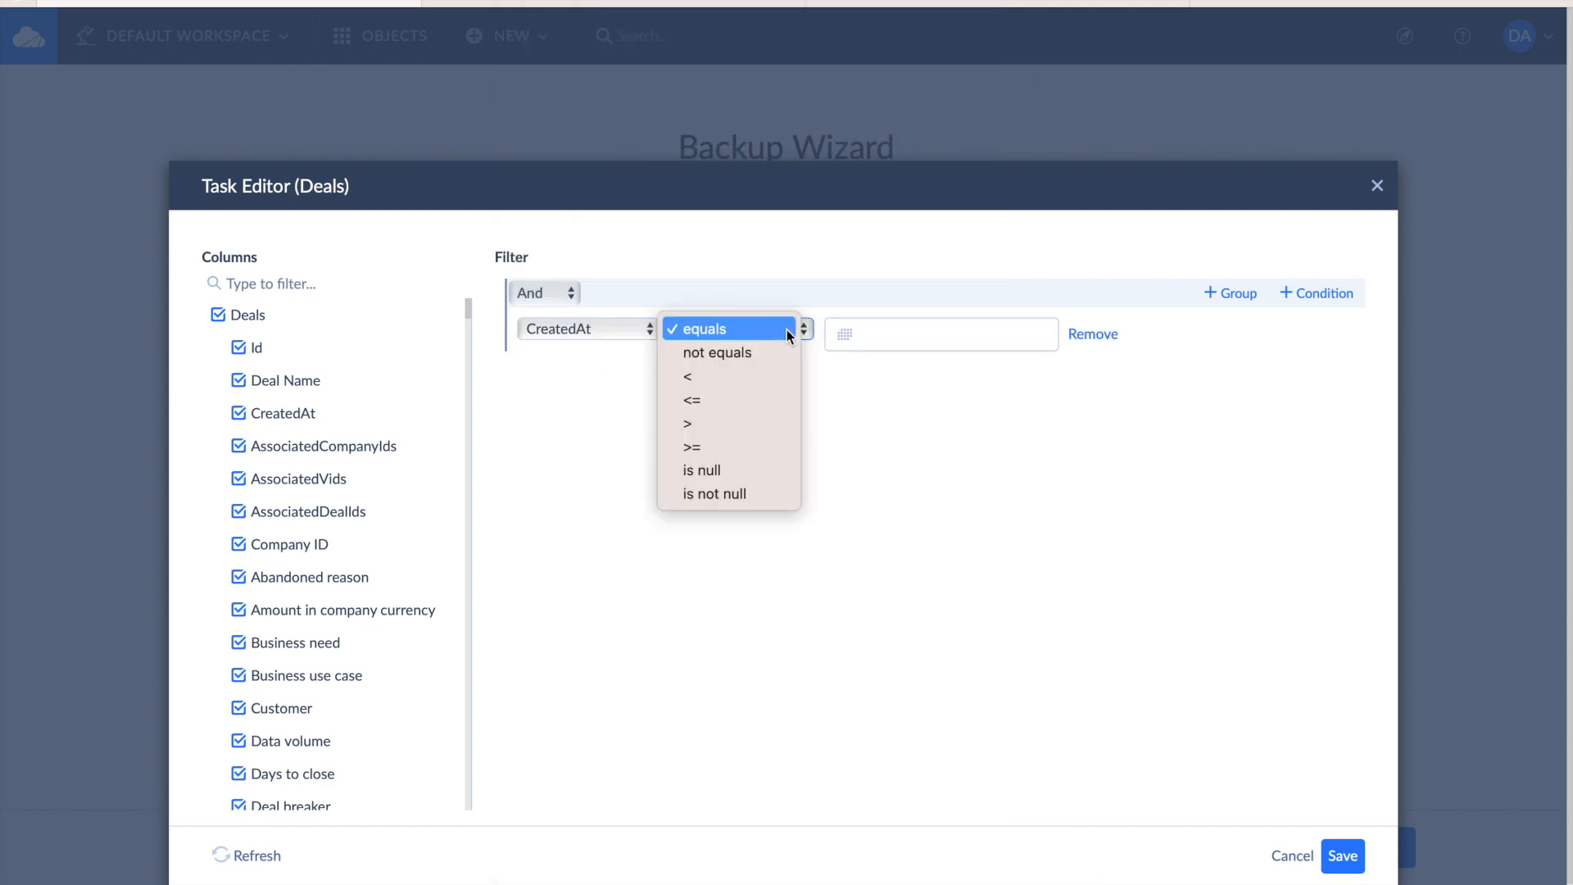
left_click(736, 420)
left_click(844, 339)
left_click(770, 465)
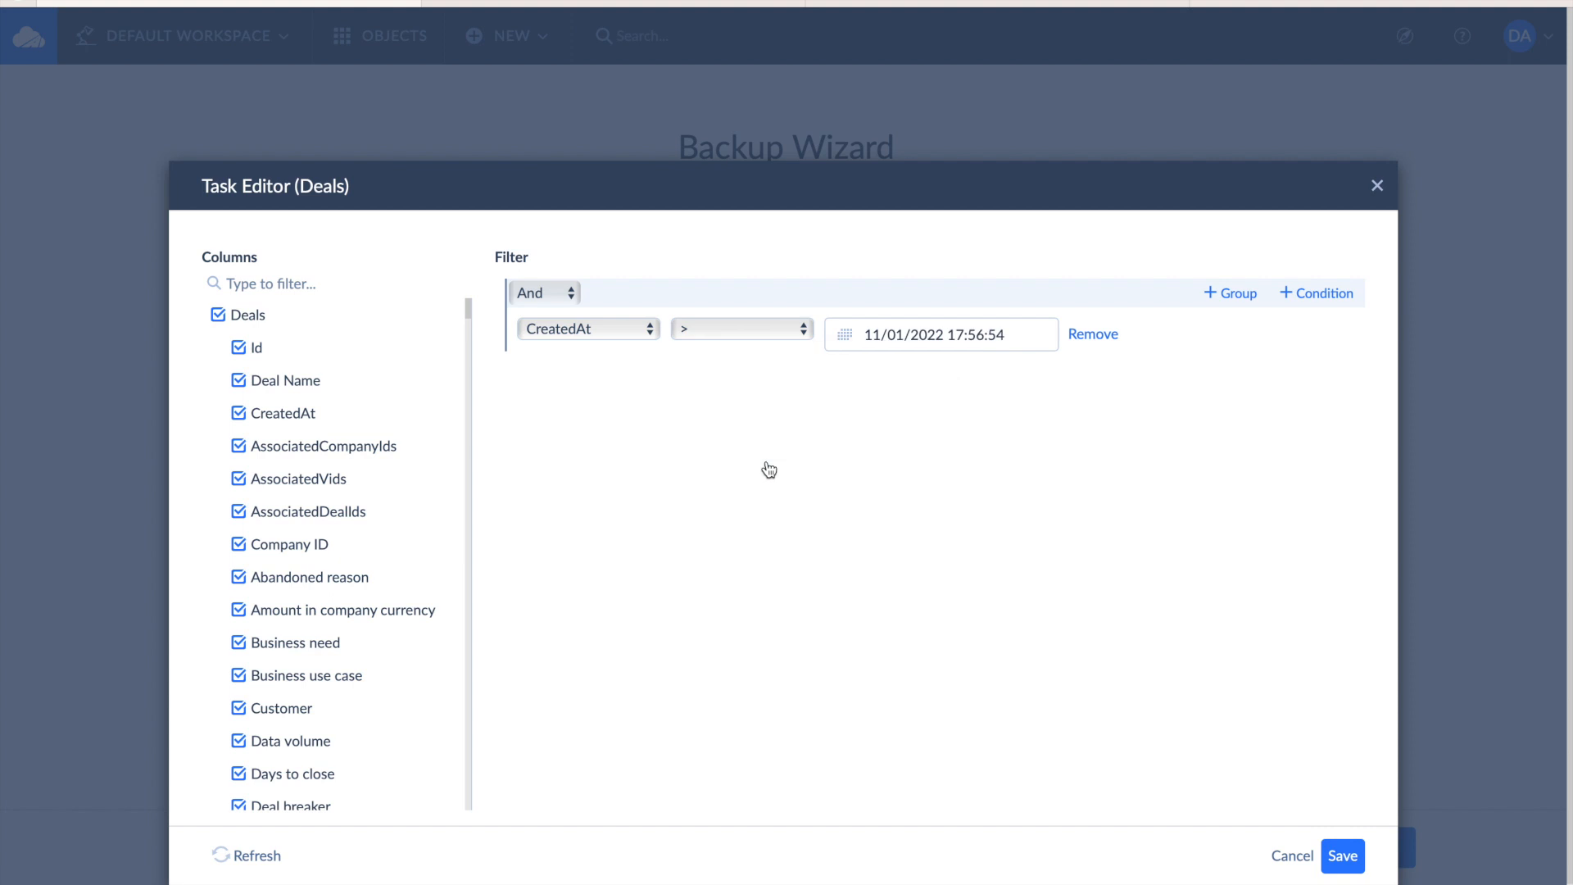
left_click(1342, 856)
Accept the recurring daily backup schedule, name the backup "HubSpot Backup" and create it.
left_click(1336, 848)
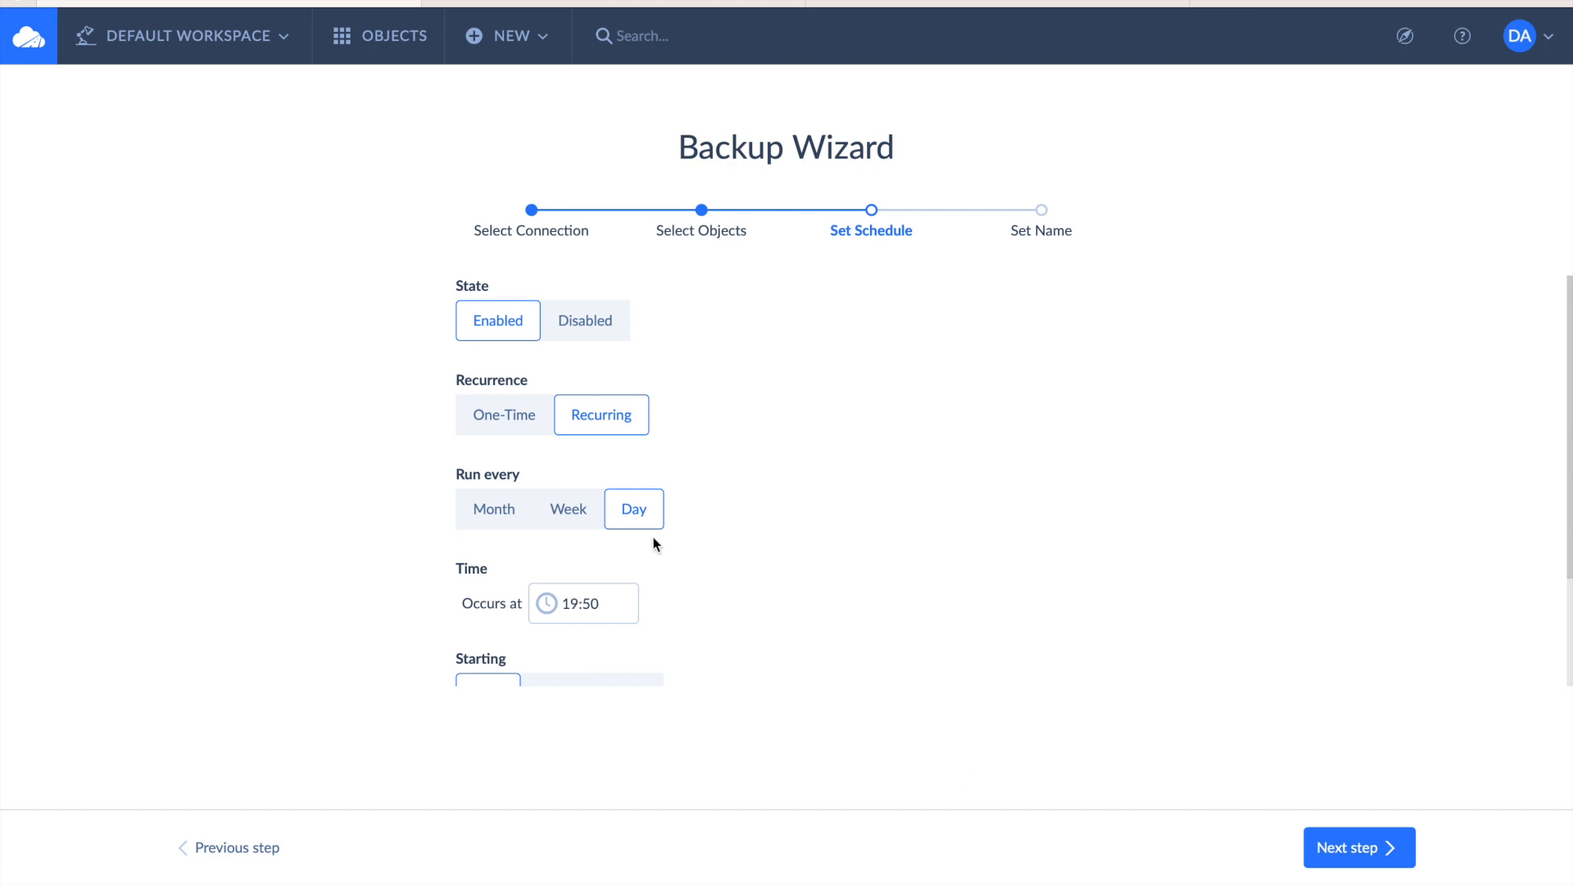
left_click(1337, 852)
left_click(727, 322)
key("ctrl+a")
type("HubSpot Backup")
left_click(1333, 841)
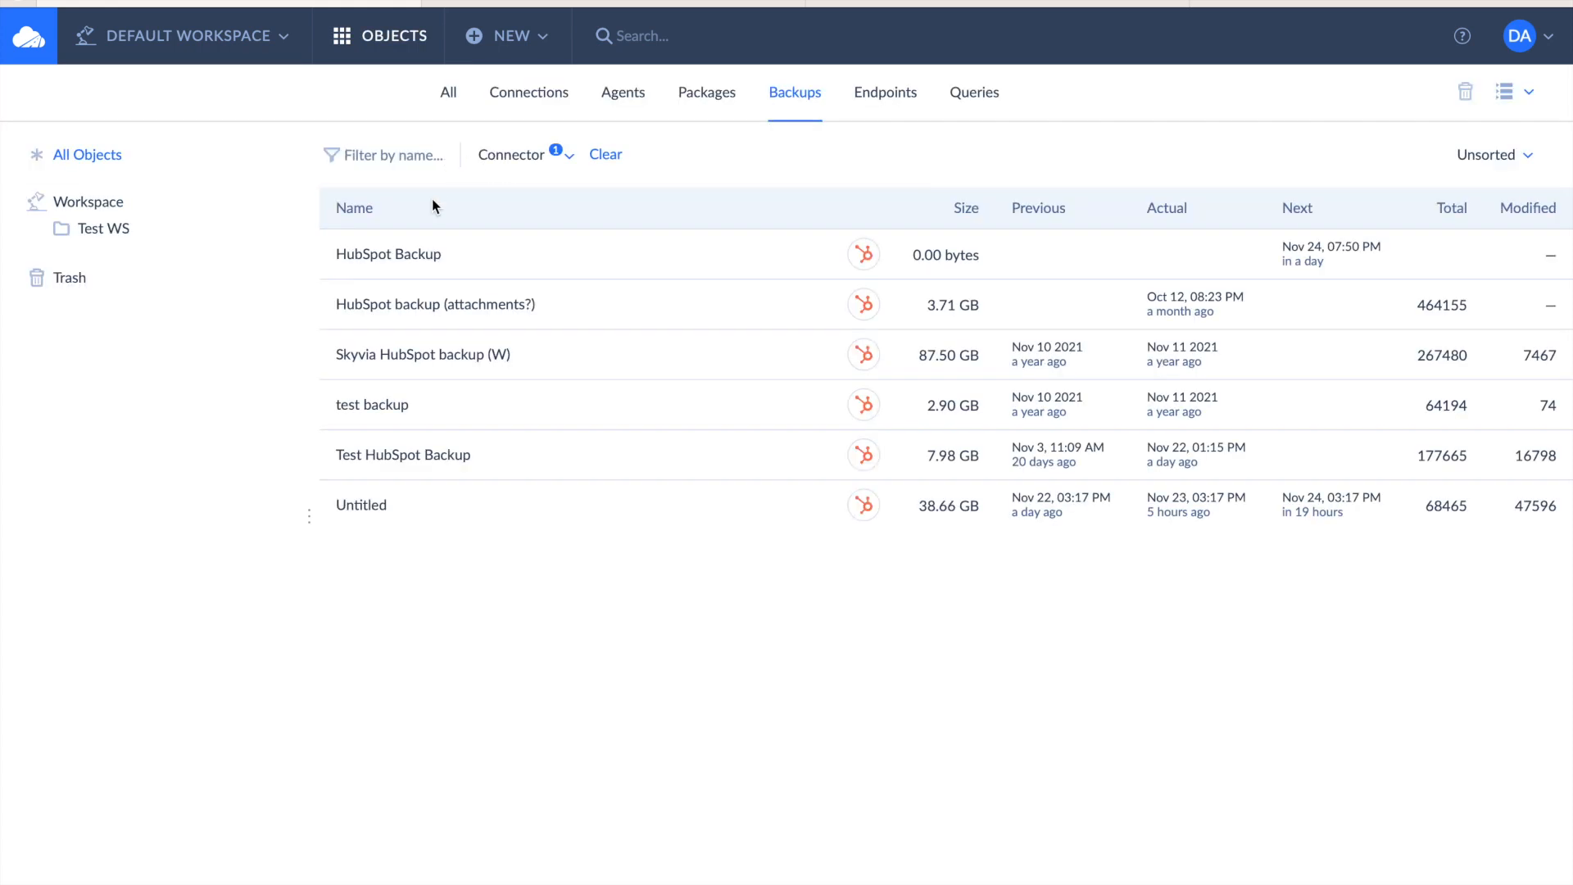
Open the Nov 3, 2022 snapshot of Test HubSpot Backup, select Deals and download its data.
left_click(389, 456)
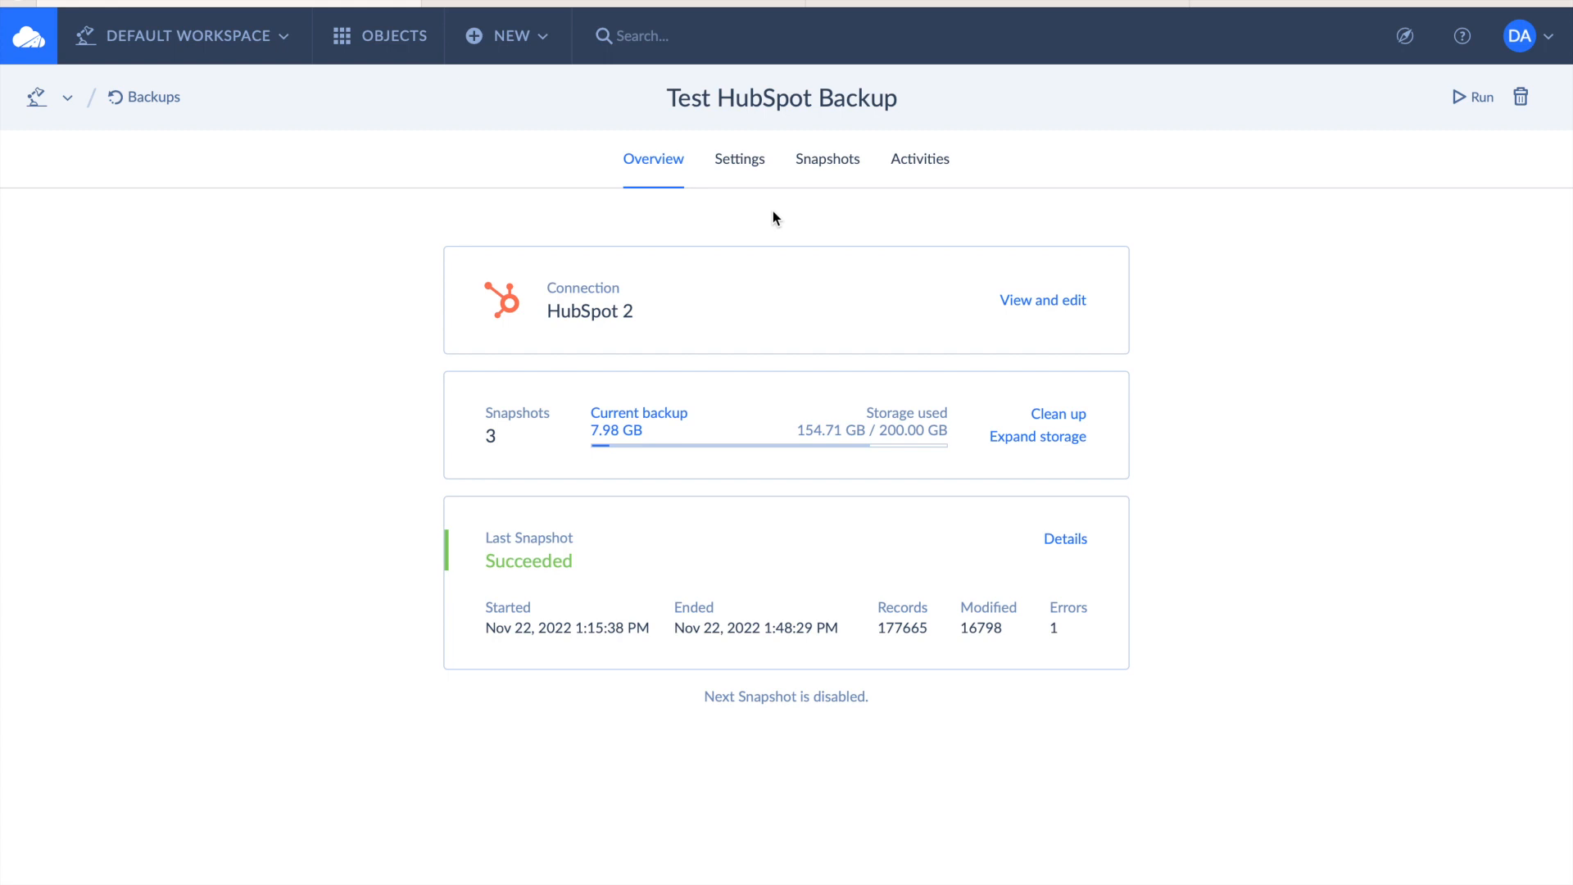
left_click(846, 158)
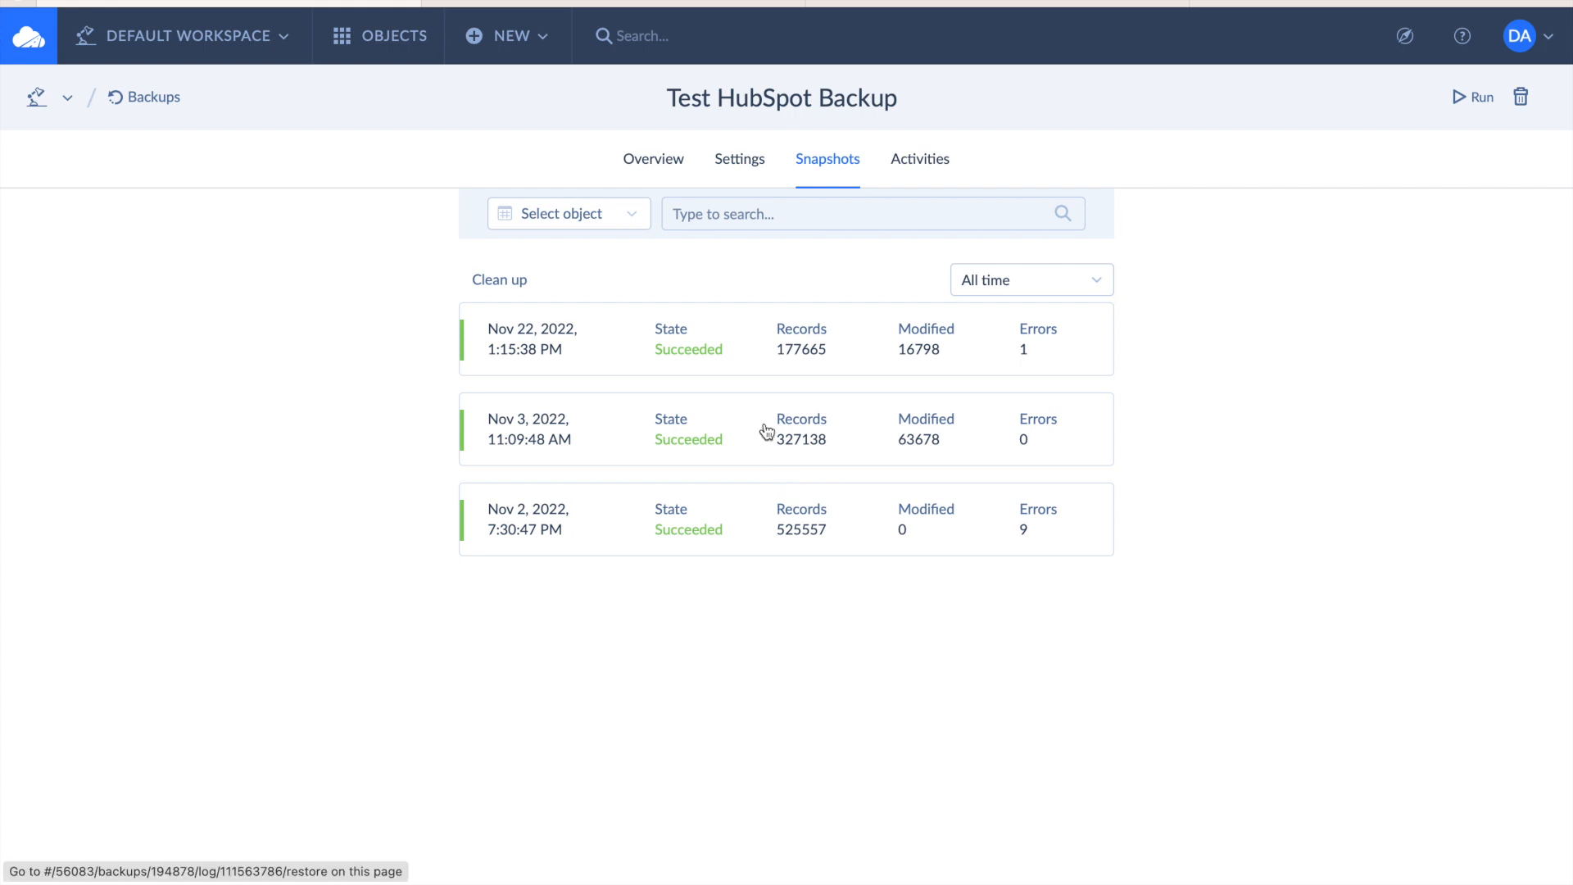
left_click(767, 432)
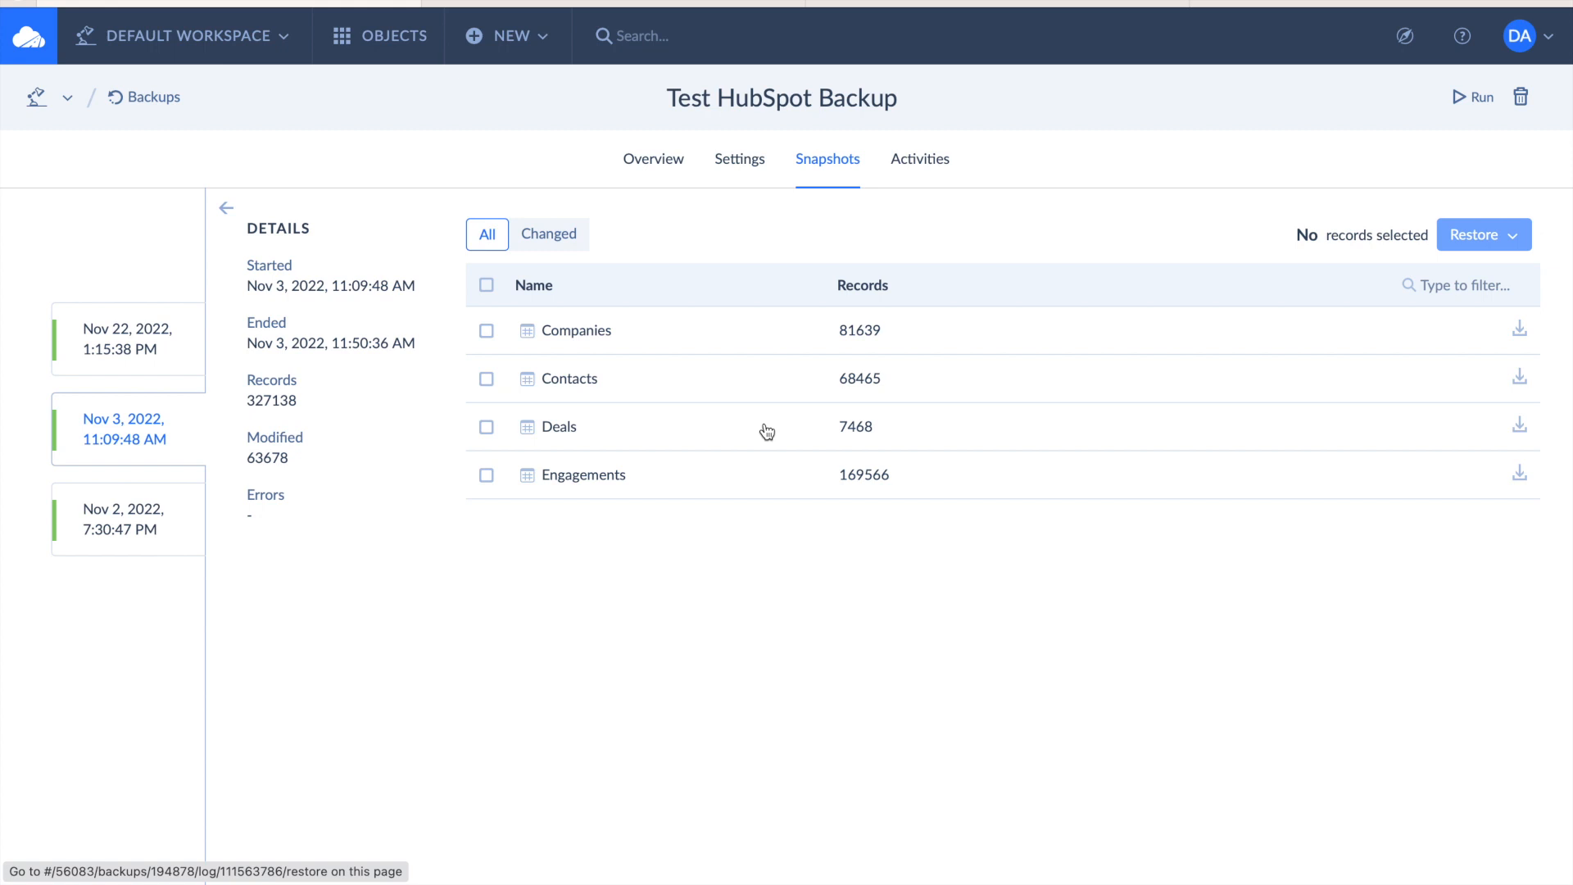
left_click(486, 427)
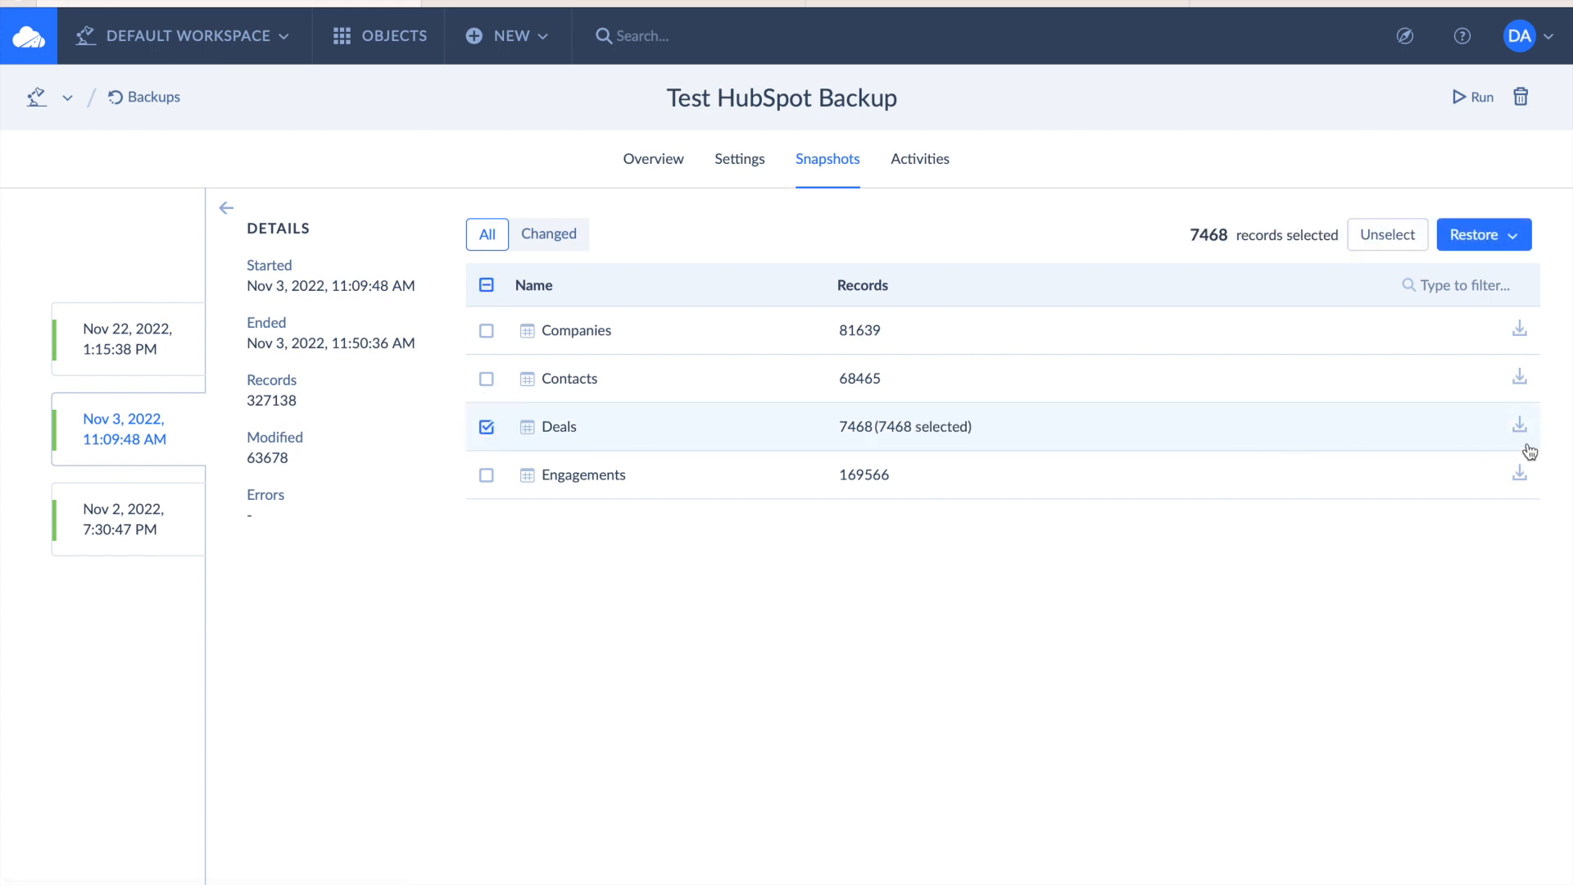
left_click(1521, 426)
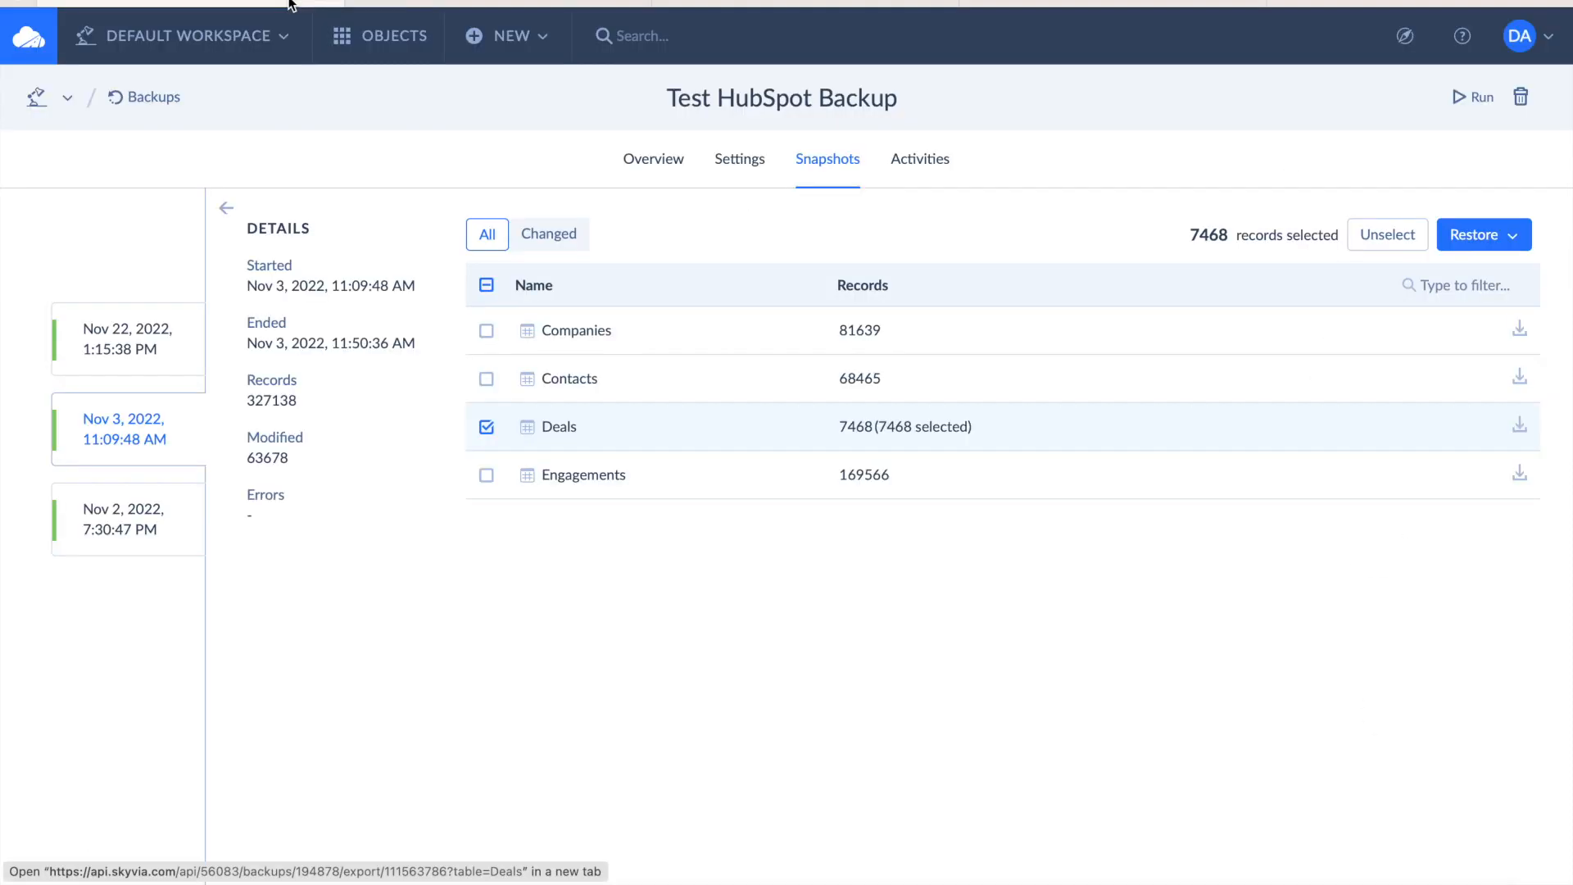
Browse the snapshot's Deals records and examine the details of the second record.
left_click(731, 435)
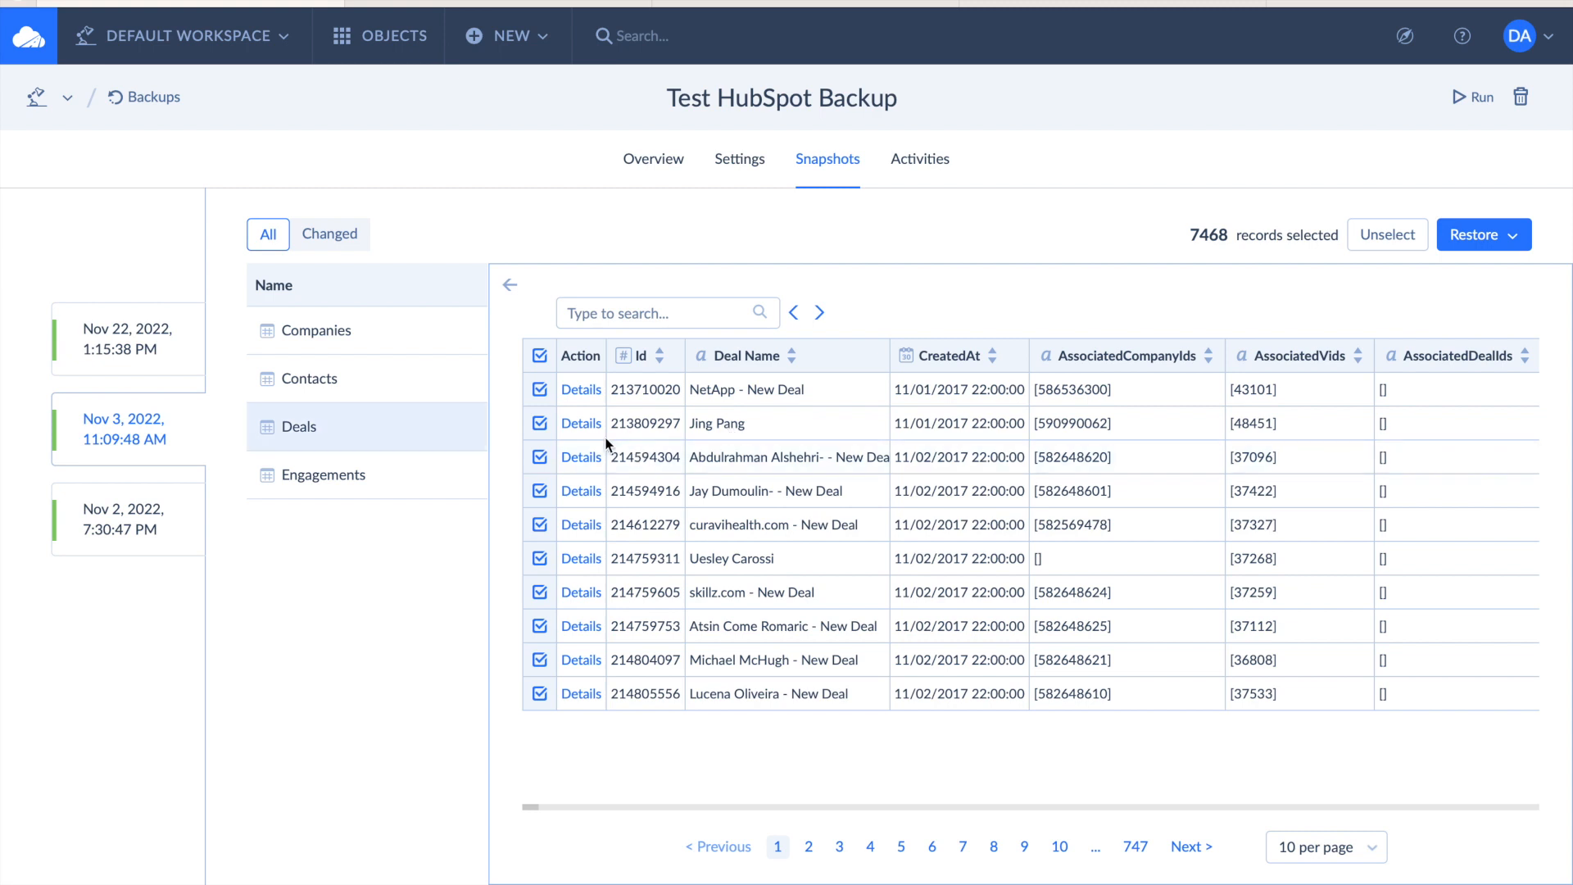
left_click(580, 424)
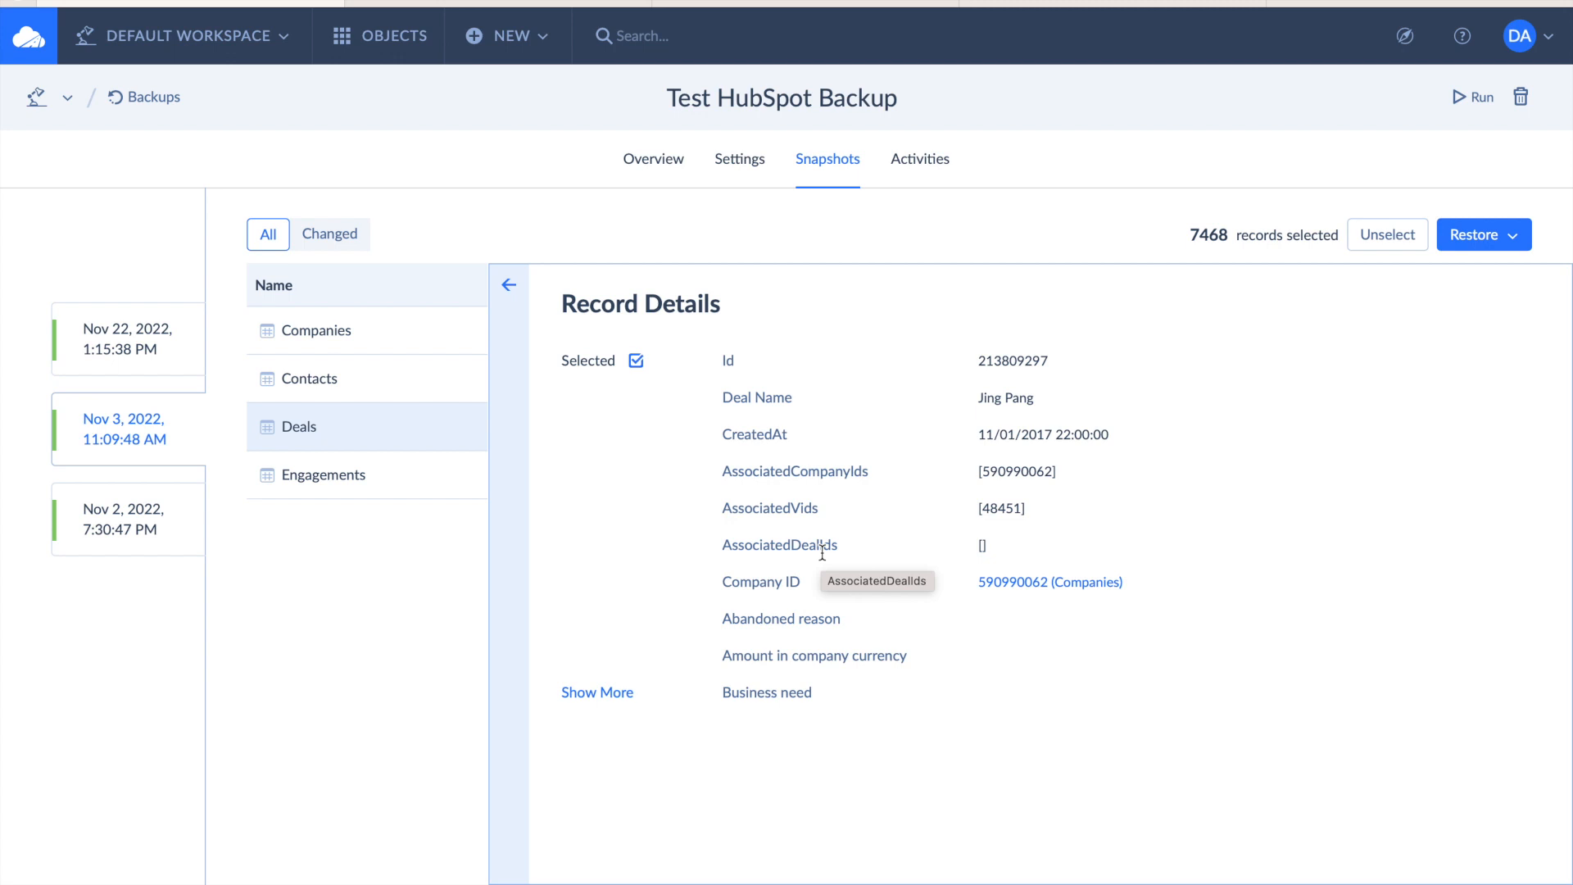
left_click(509, 285)
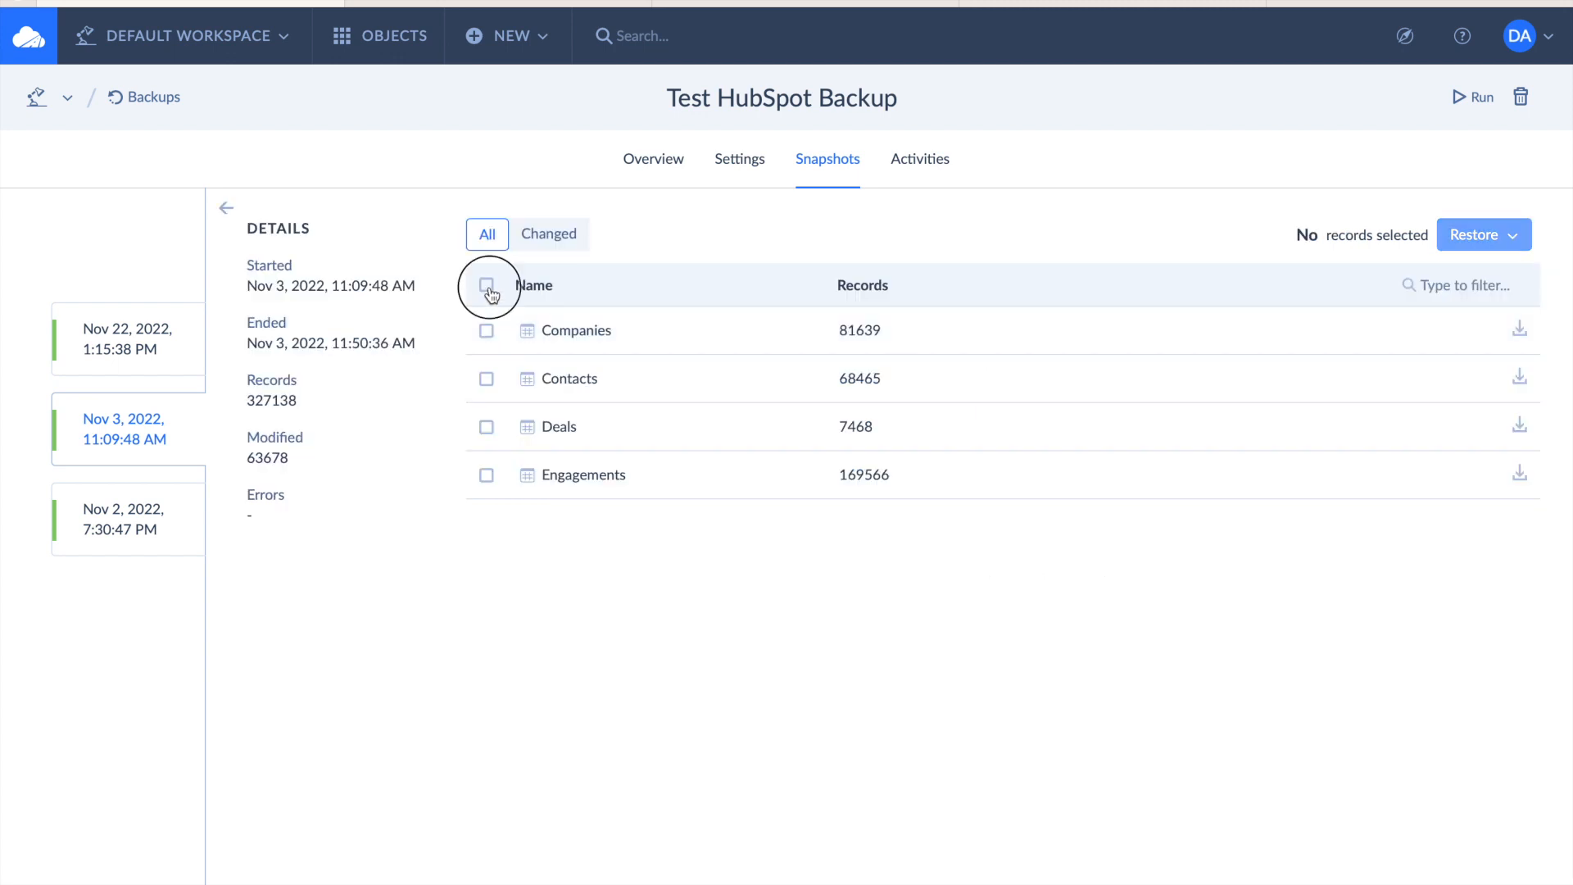
Select all objects in the Nov 3, 2022 snapshot and view the available restore operations.
left_click(485, 285)
left_click(1480, 236)
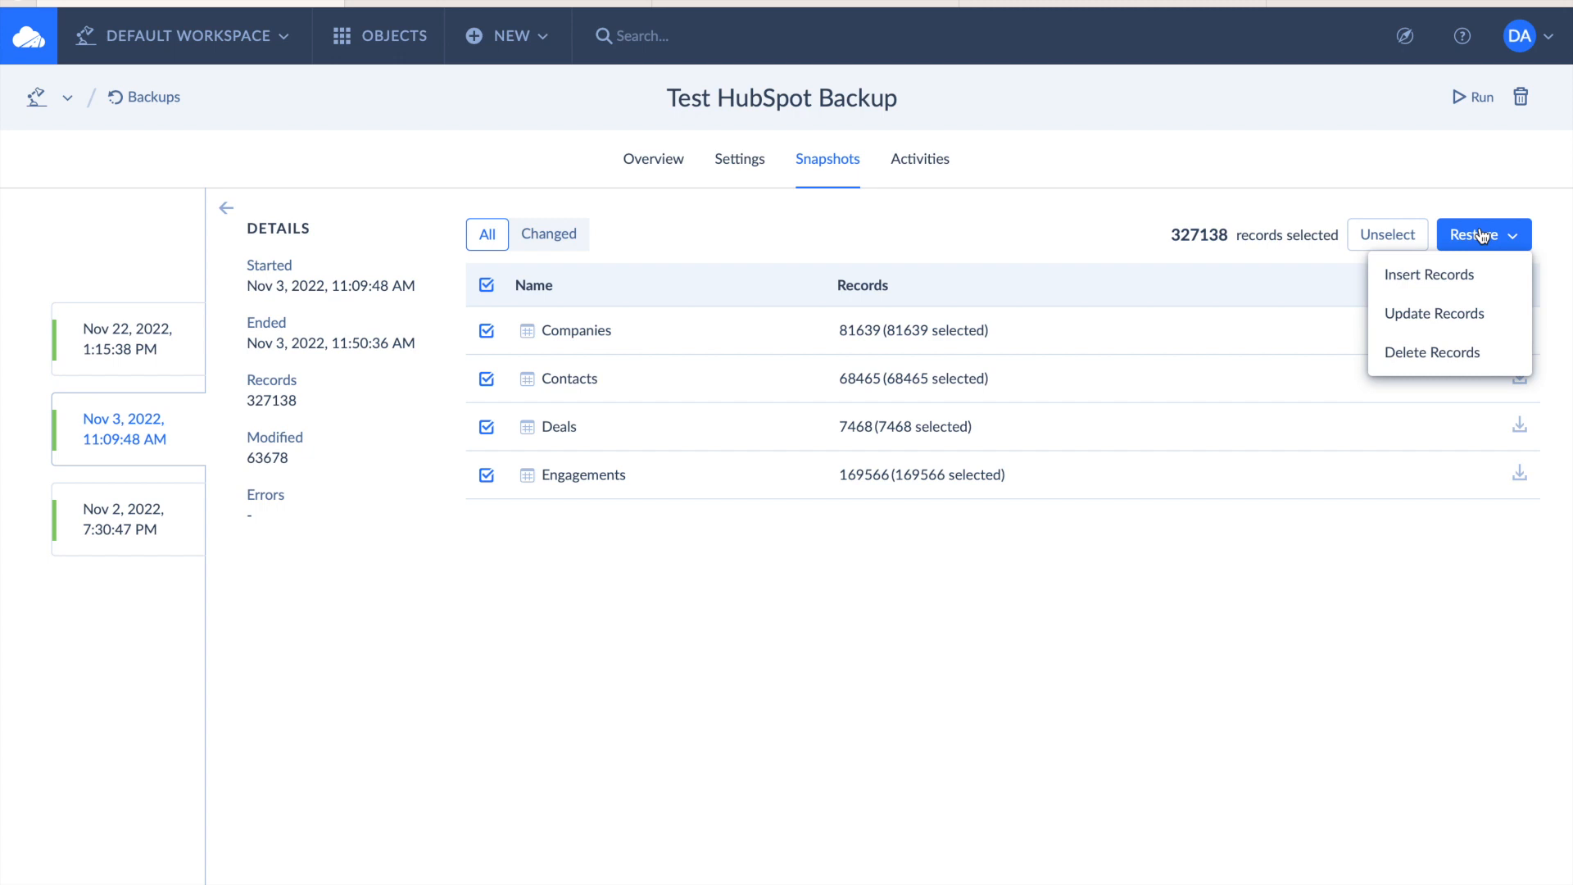
Open the account's subscriptions and view the storage details of the Backup plan.
left_click(1519, 35)
left_click(1397, 207)
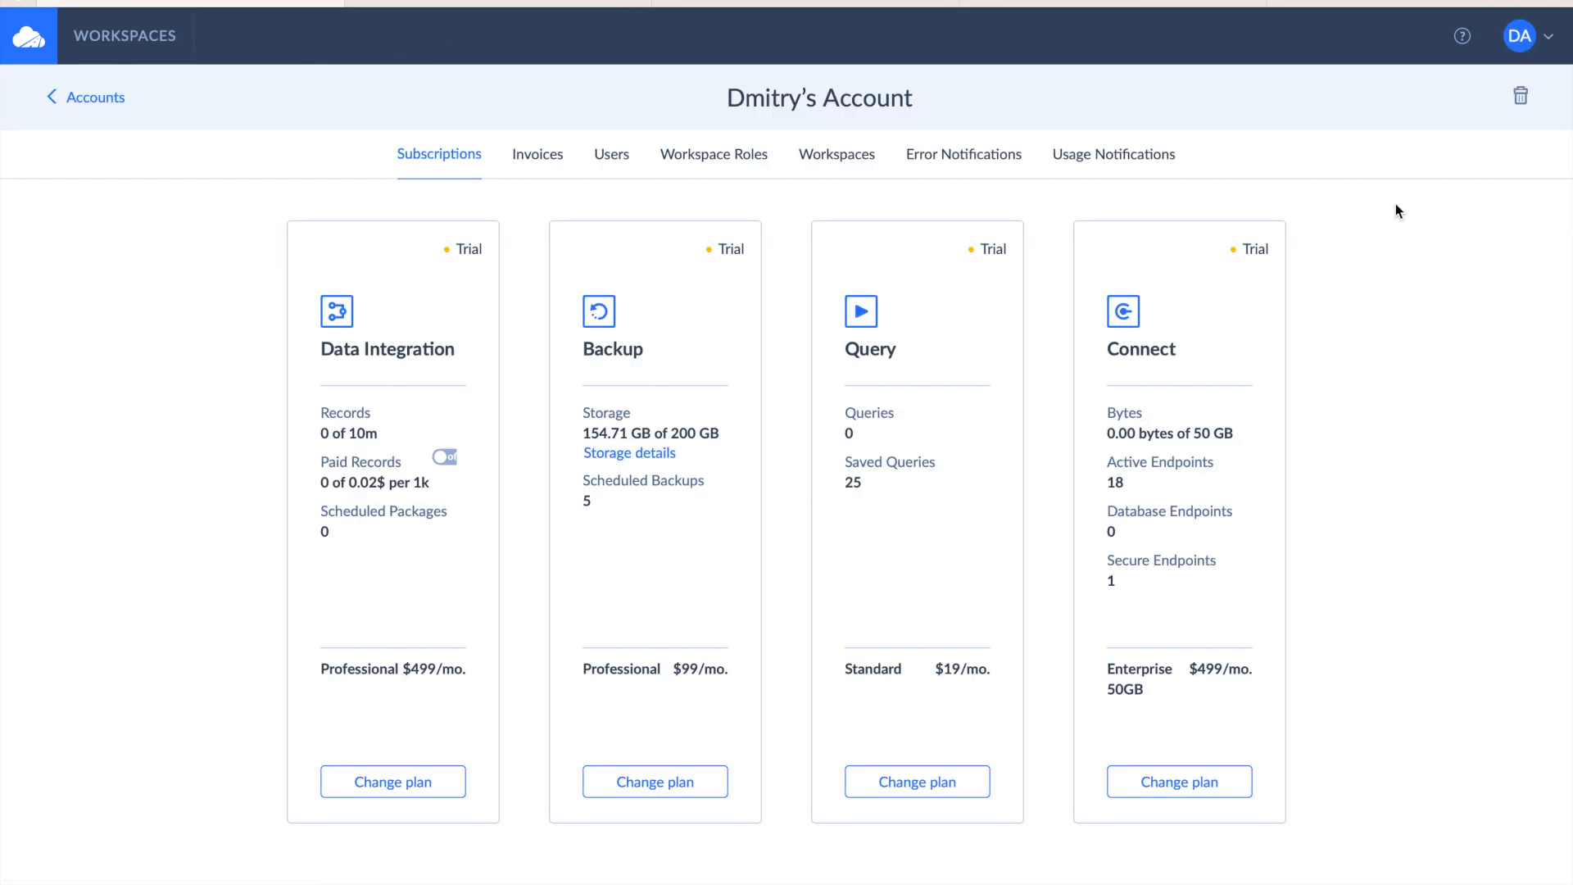
left_click(647, 454)
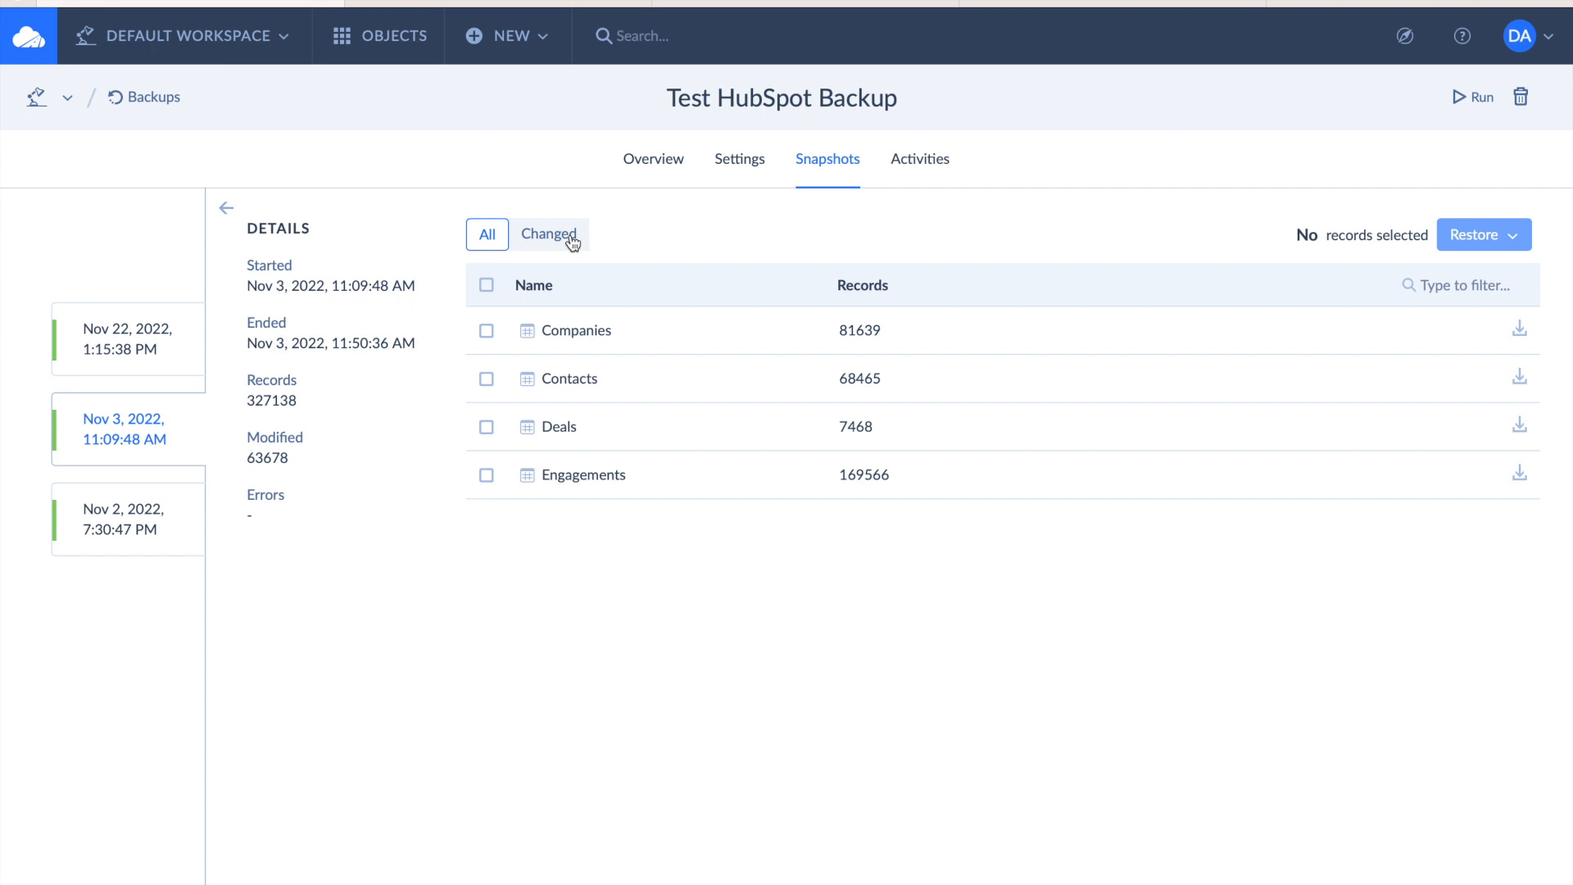
View the changed records of the Nov 3, 2022 snapshot and return to the list of snapshots.
left_click(572, 240)
left_click(228, 209)
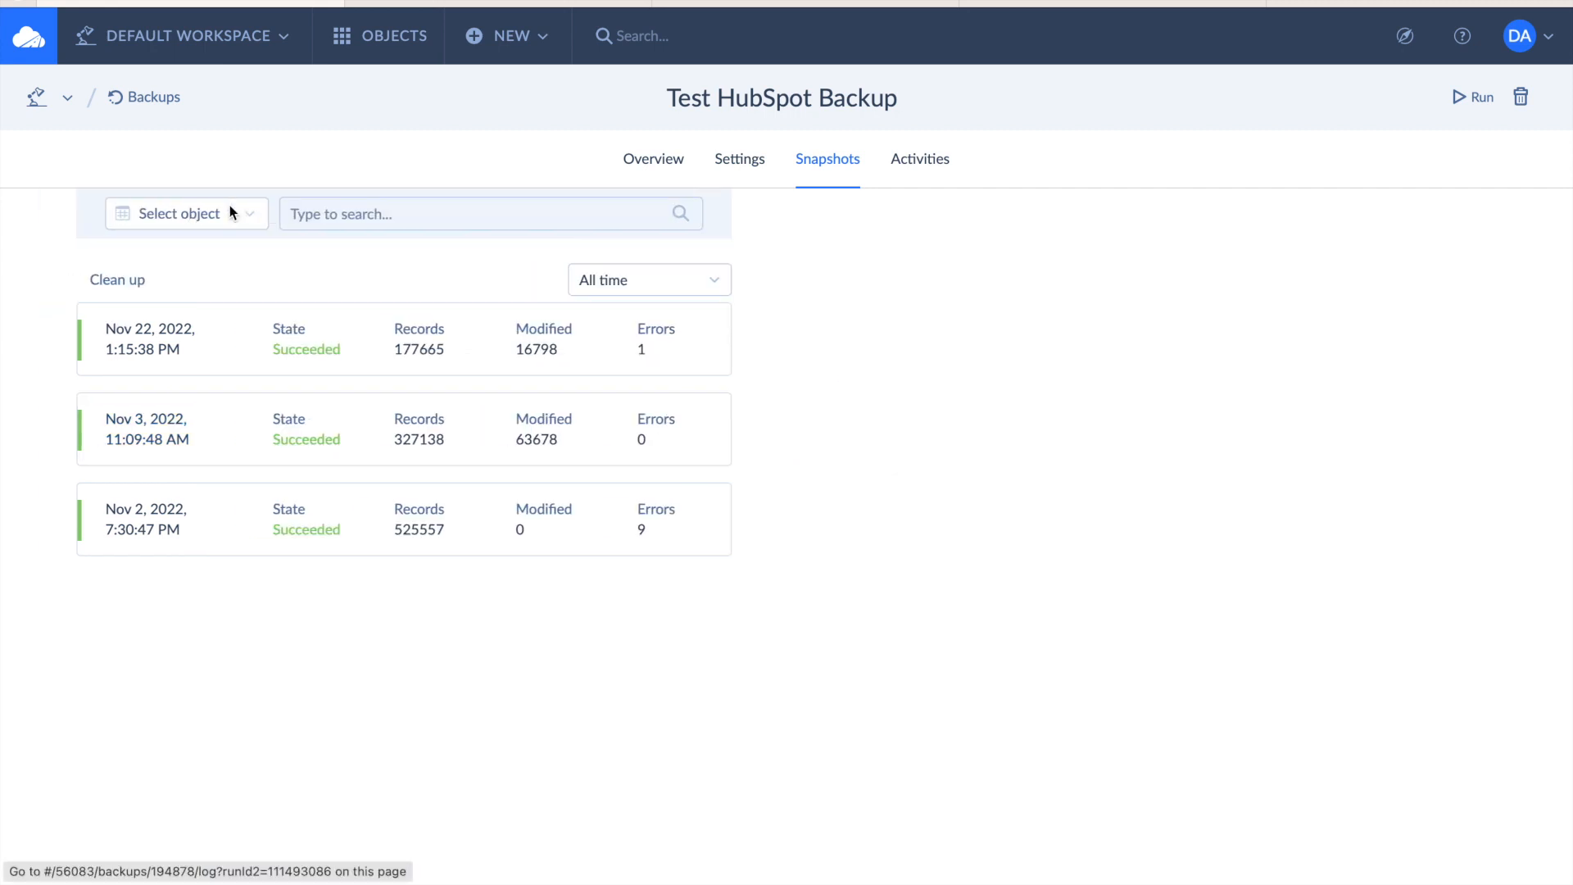
Open the Deals records in the Nov 3, 2022 snapshot and search them by a first name.
left_click(709, 423)
left_click(601, 429)
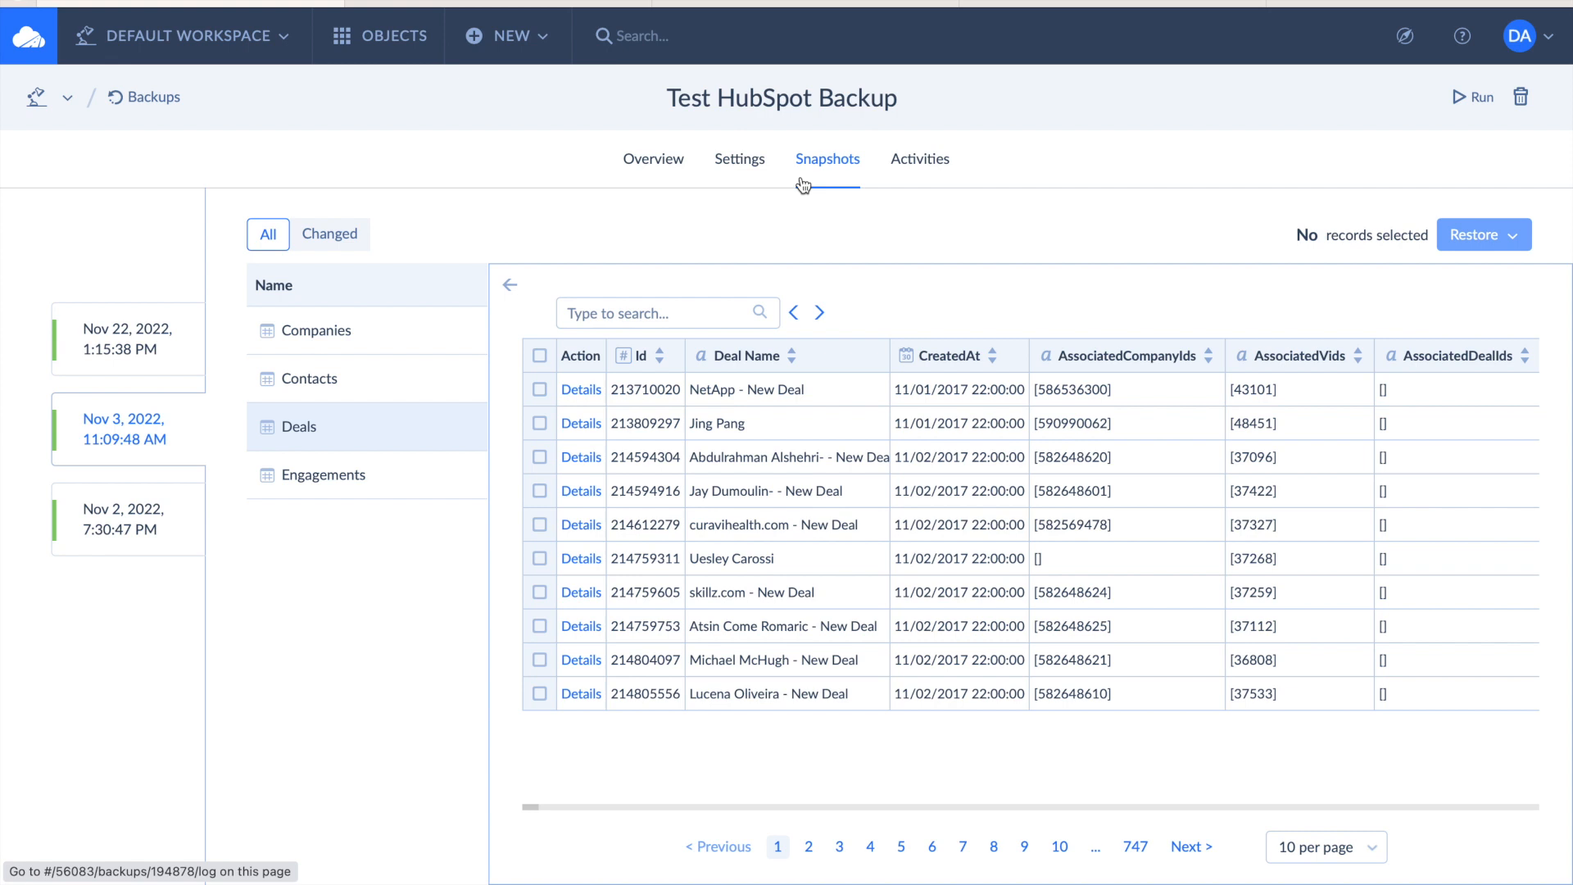
left_click(688, 313)
type("john")
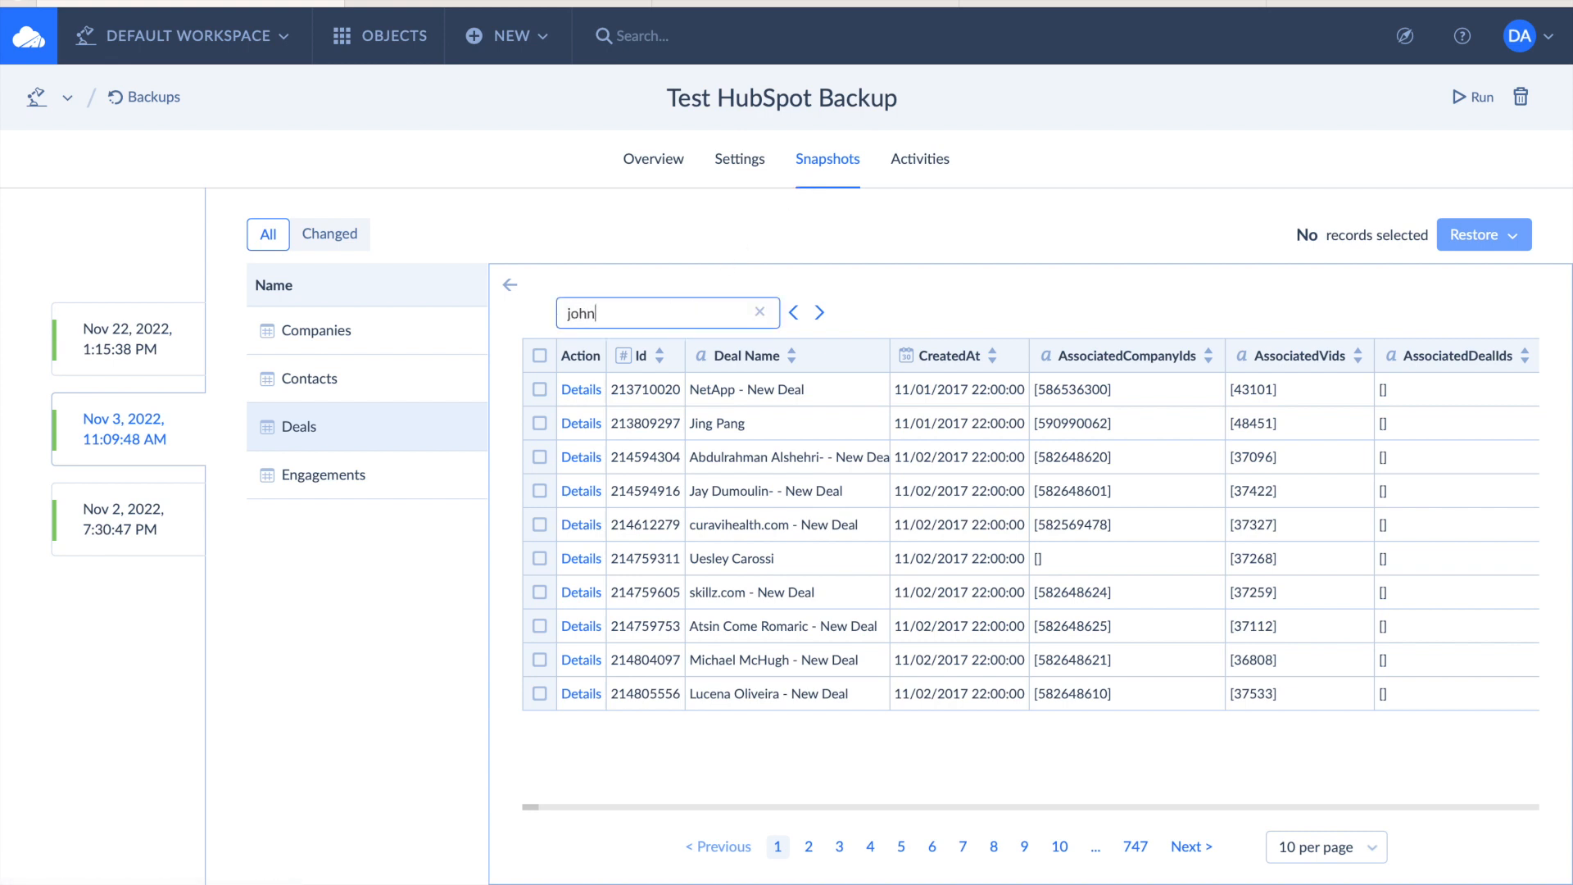
left_click(615, 337)
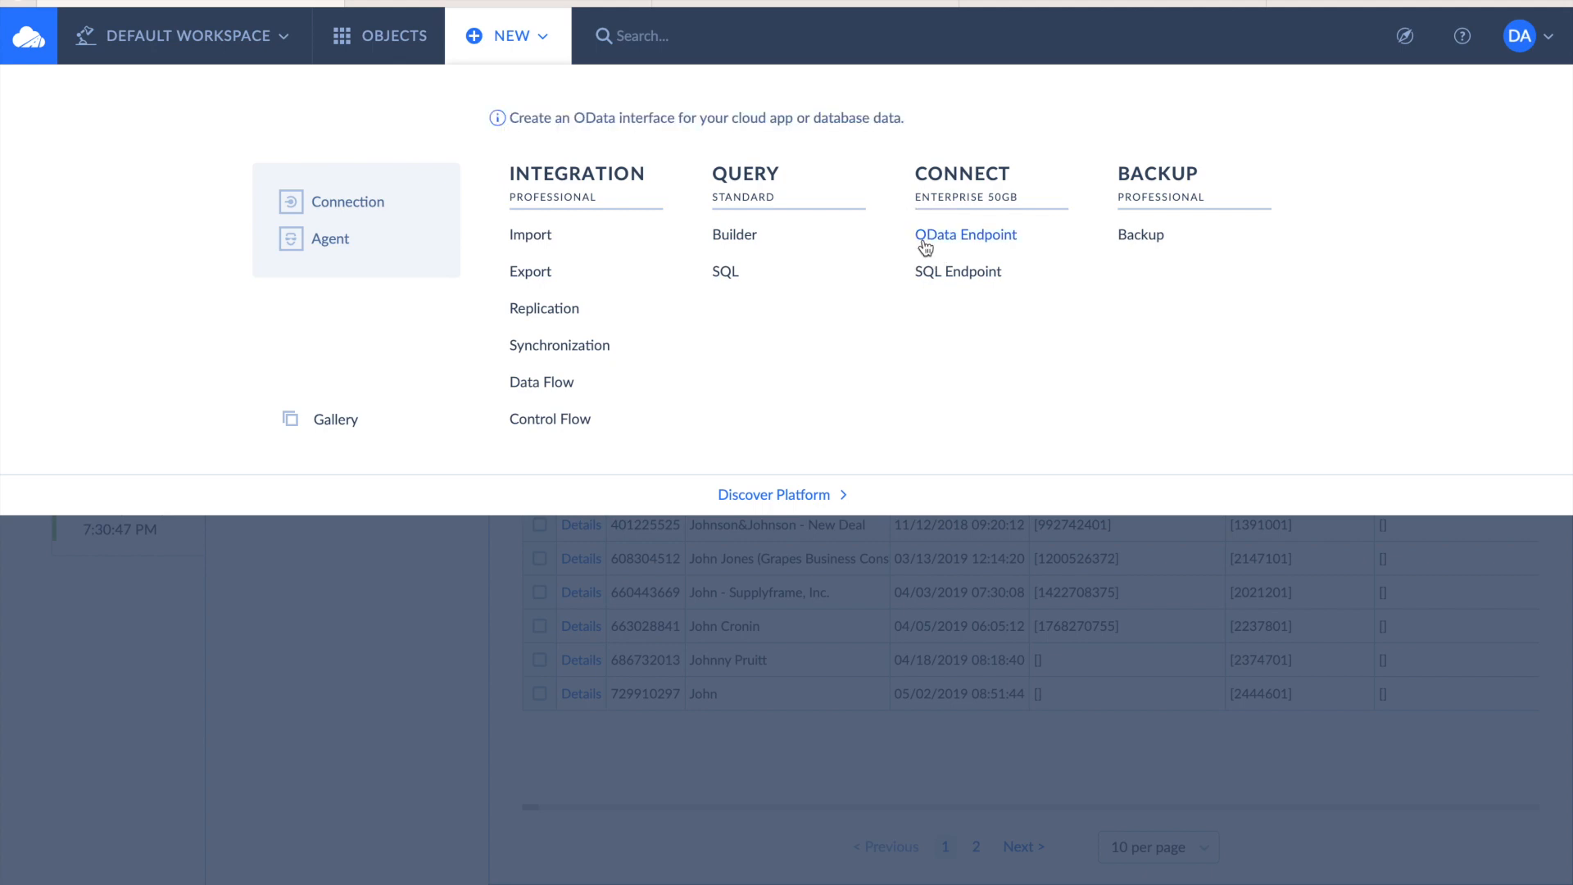
Start a new OData endpoint in Simple mode using the HubSpot 2 connection.
left_click(922, 245)
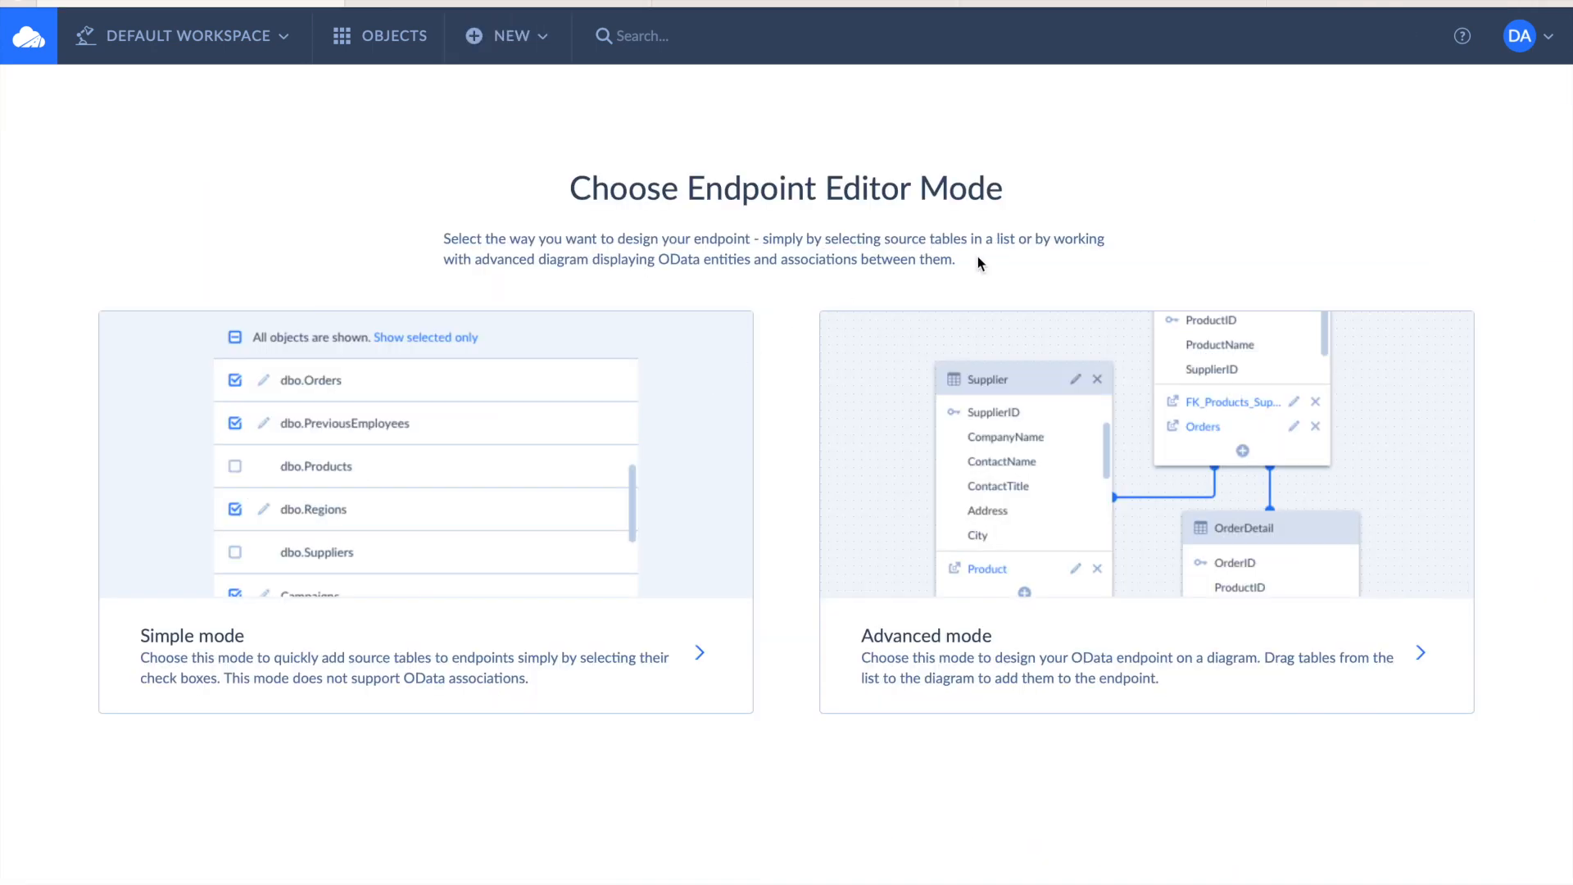
left_click(437, 488)
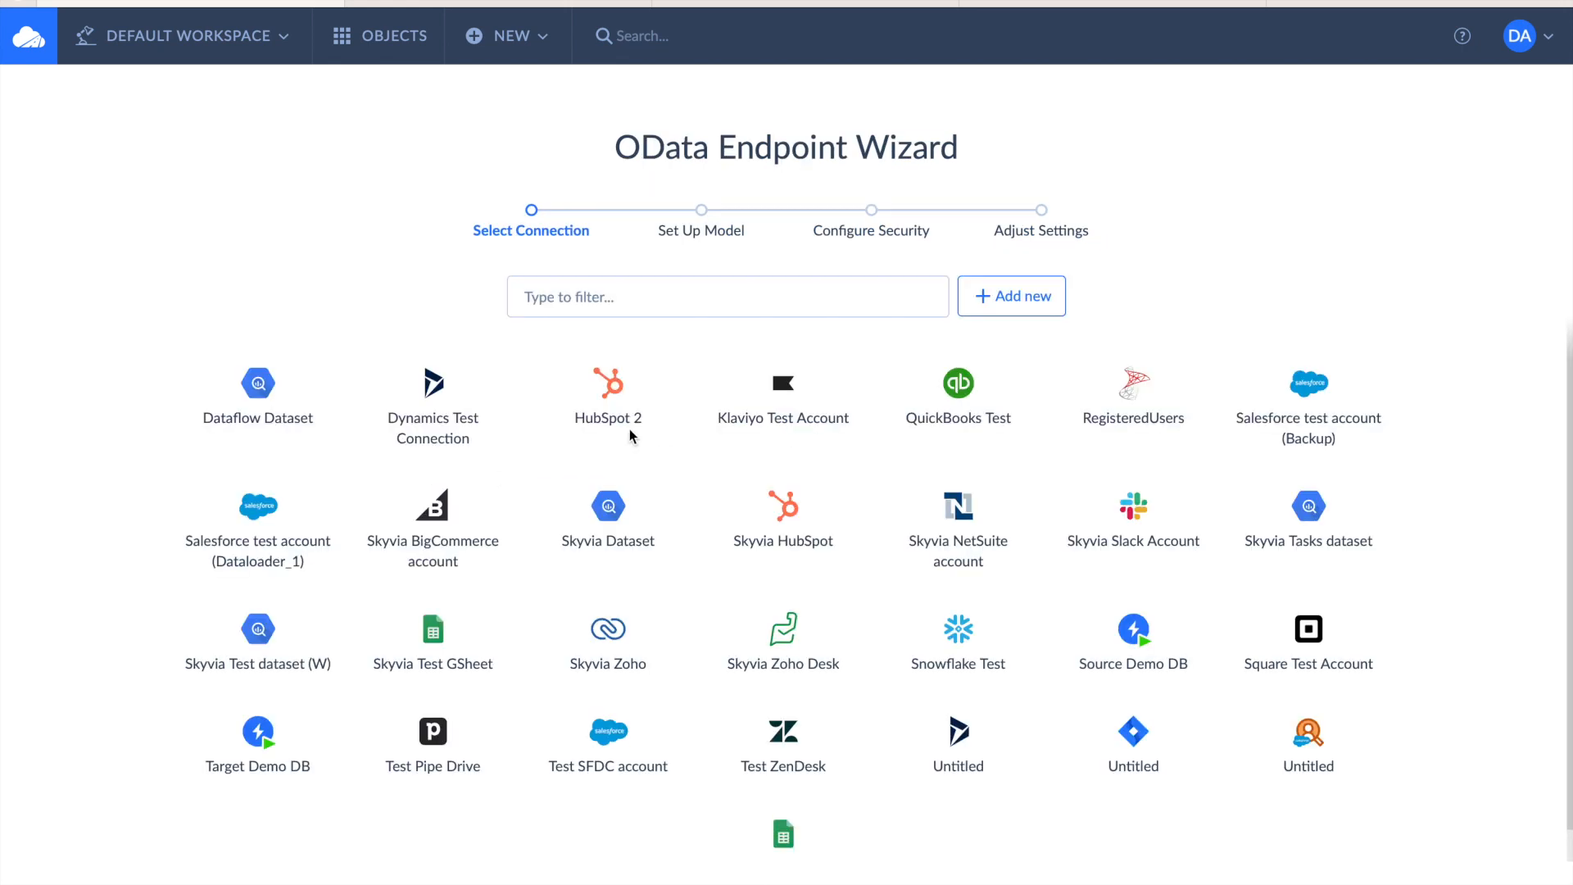
left_click(614, 392)
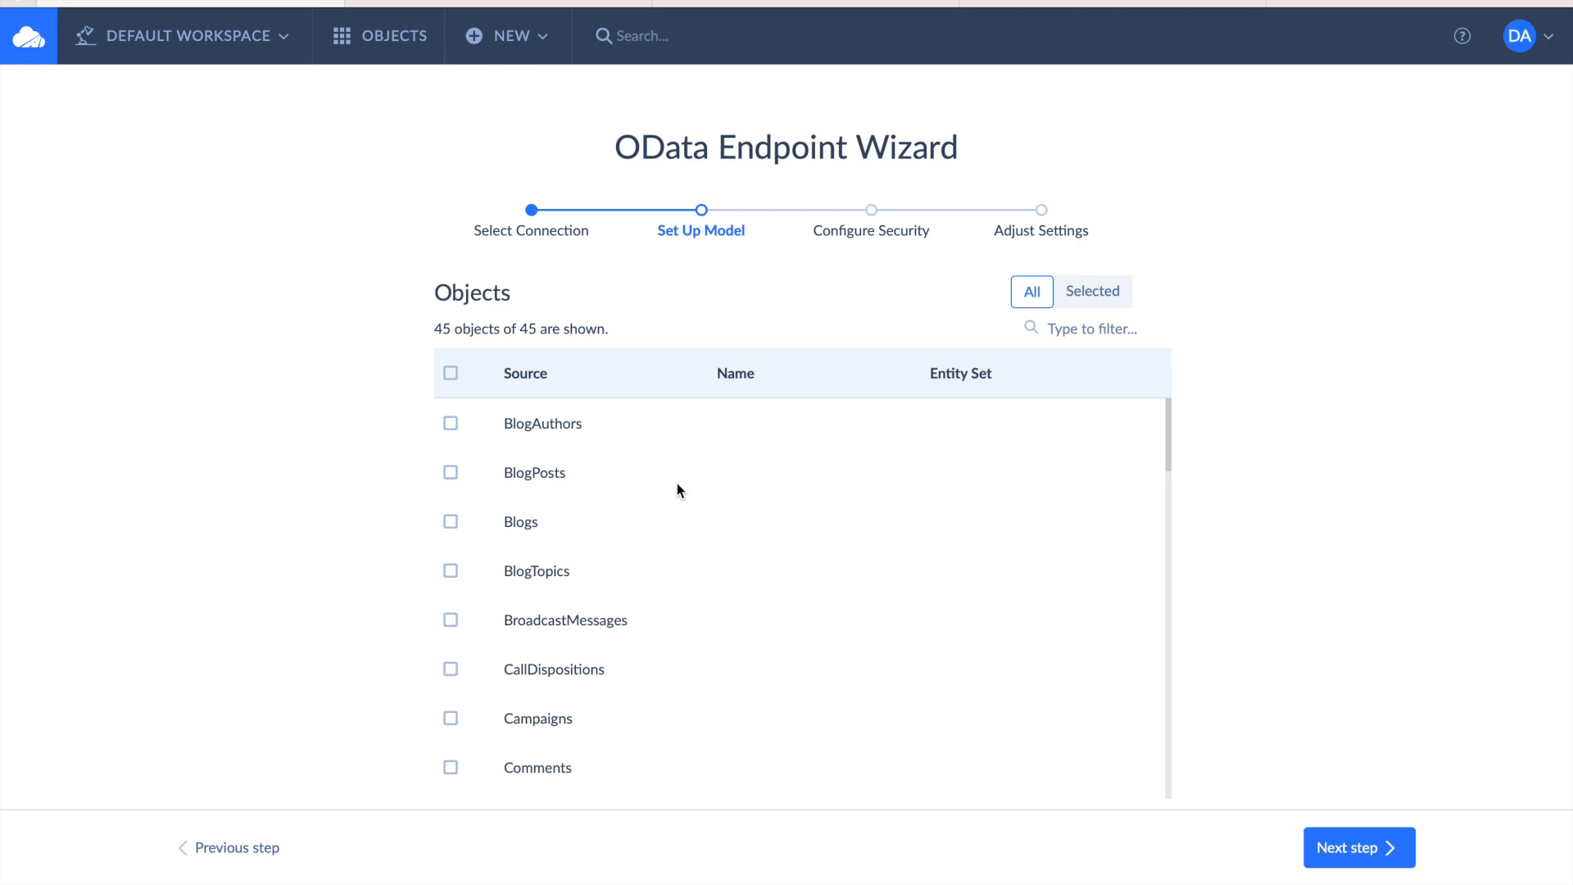
Include the Contacts object in the endpoint model and keep the Public and Any IP Address security settings.
scroll(513, 597, "down", 5)
scroll(509, 599, "down", 2)
left_click(451, 614)
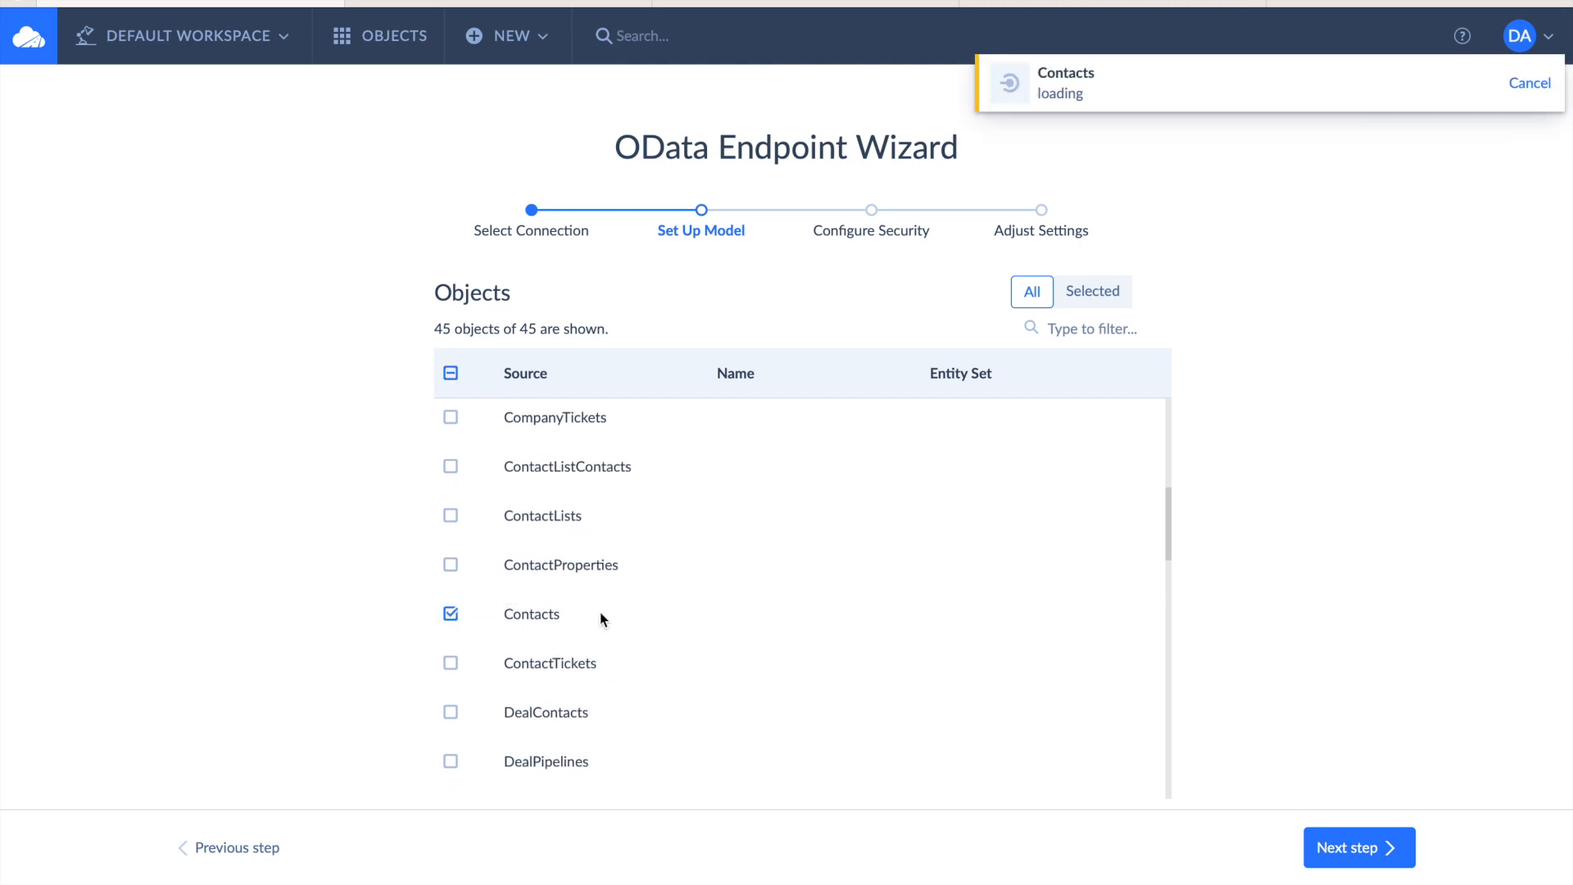
left_click(1332, 844)
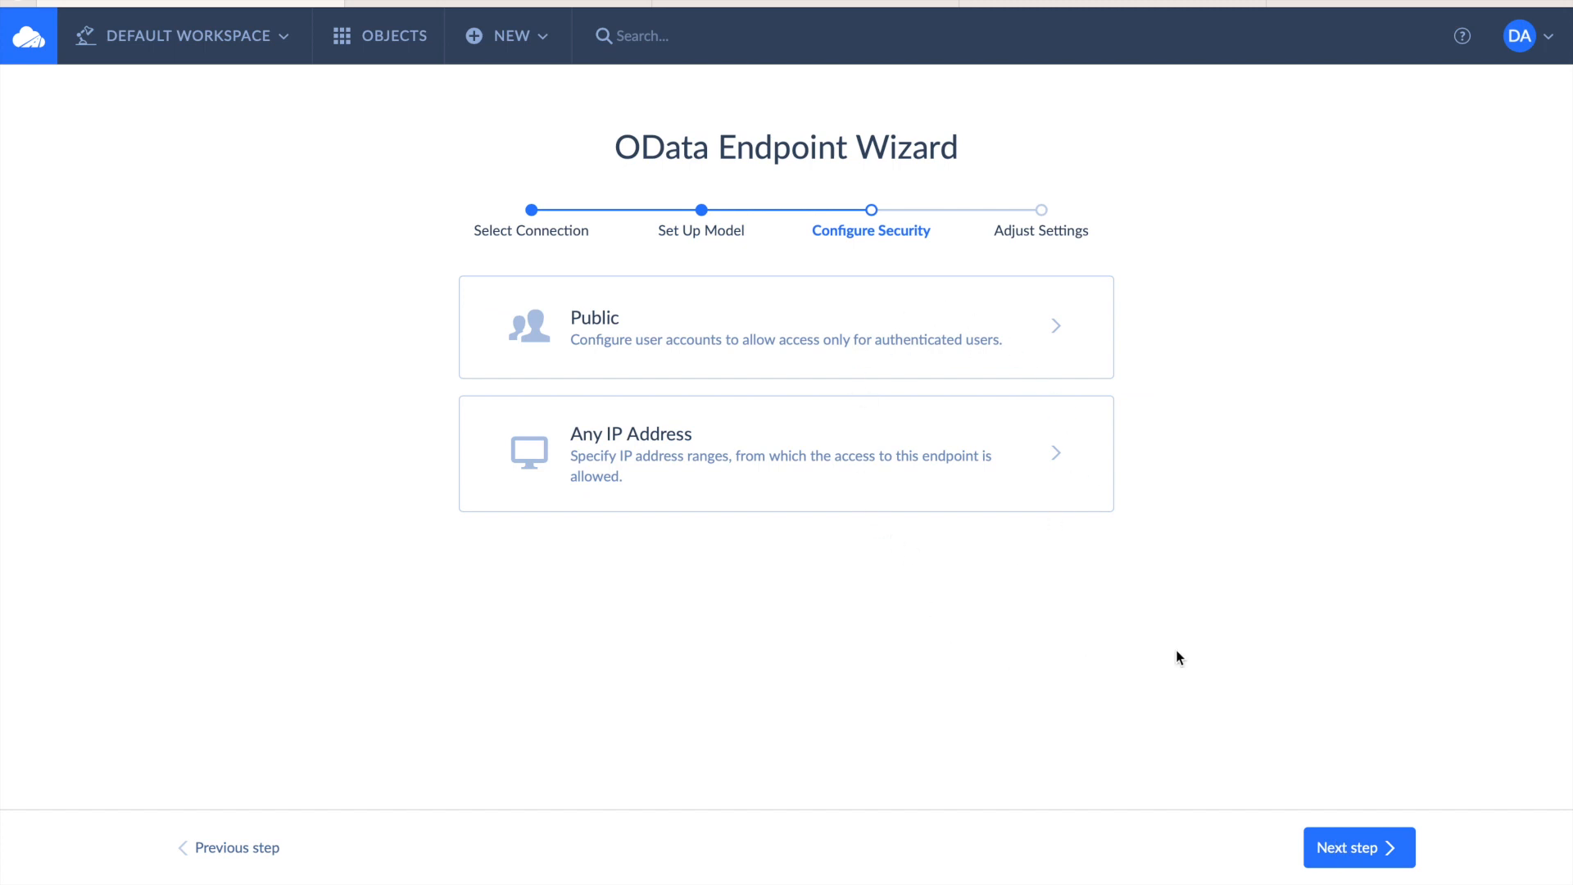
left_click(1358, 847)
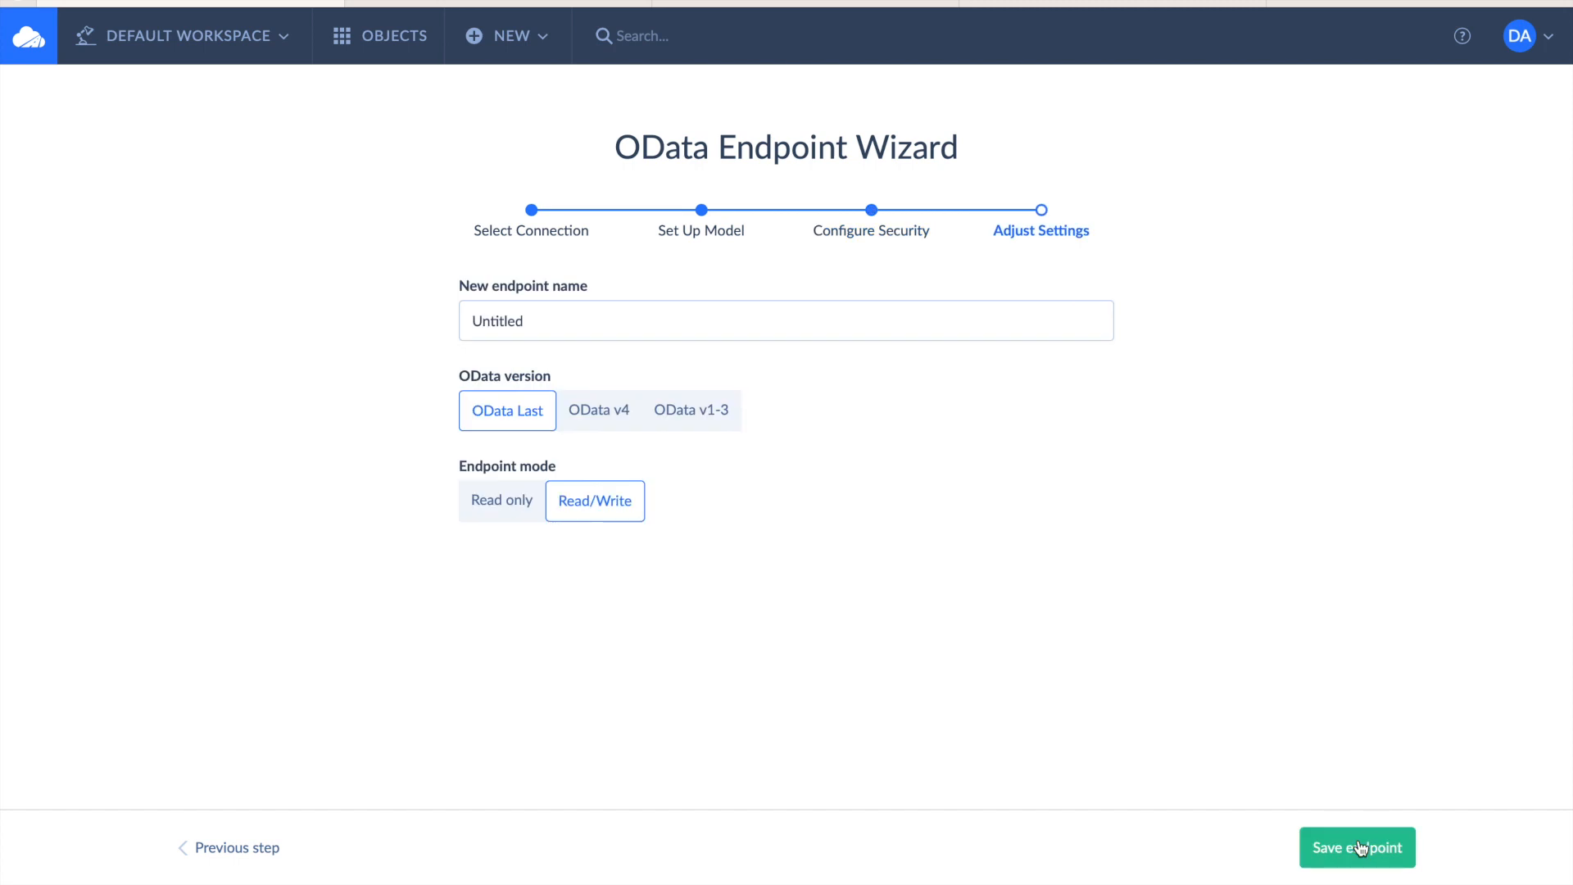
Keep the endpoint mode at Read/Write, name the endpoint "HubSpot OData" and save it.
left_click(507, 502)
left_click(573, 502)
left_click(556, 319)
double_click(556, 319)
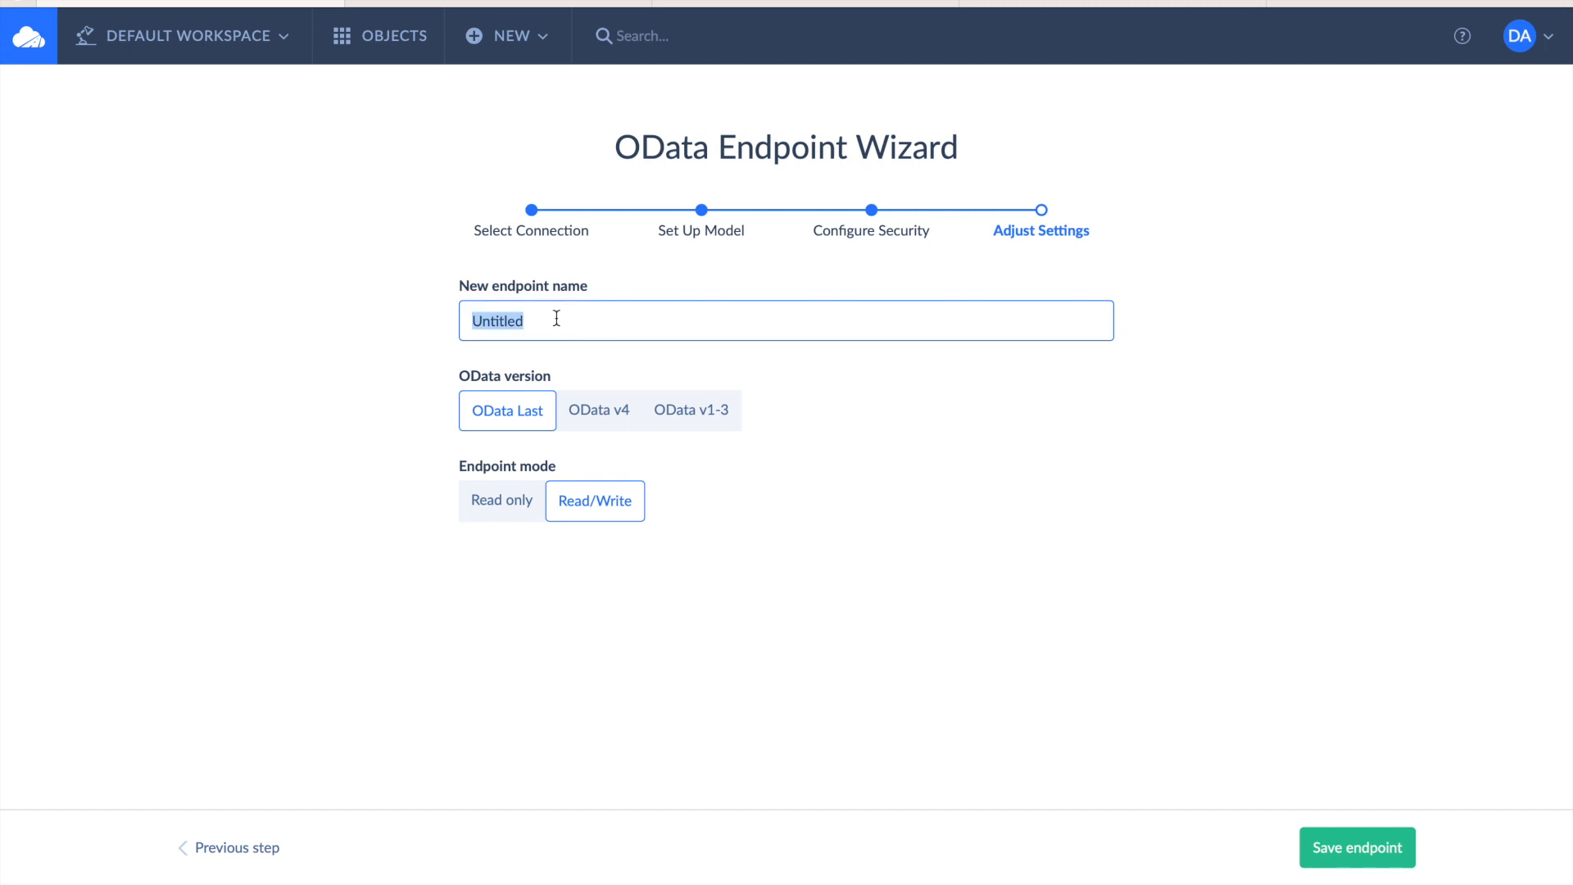
type("HubSpot OData")
left_click(1368, 852)
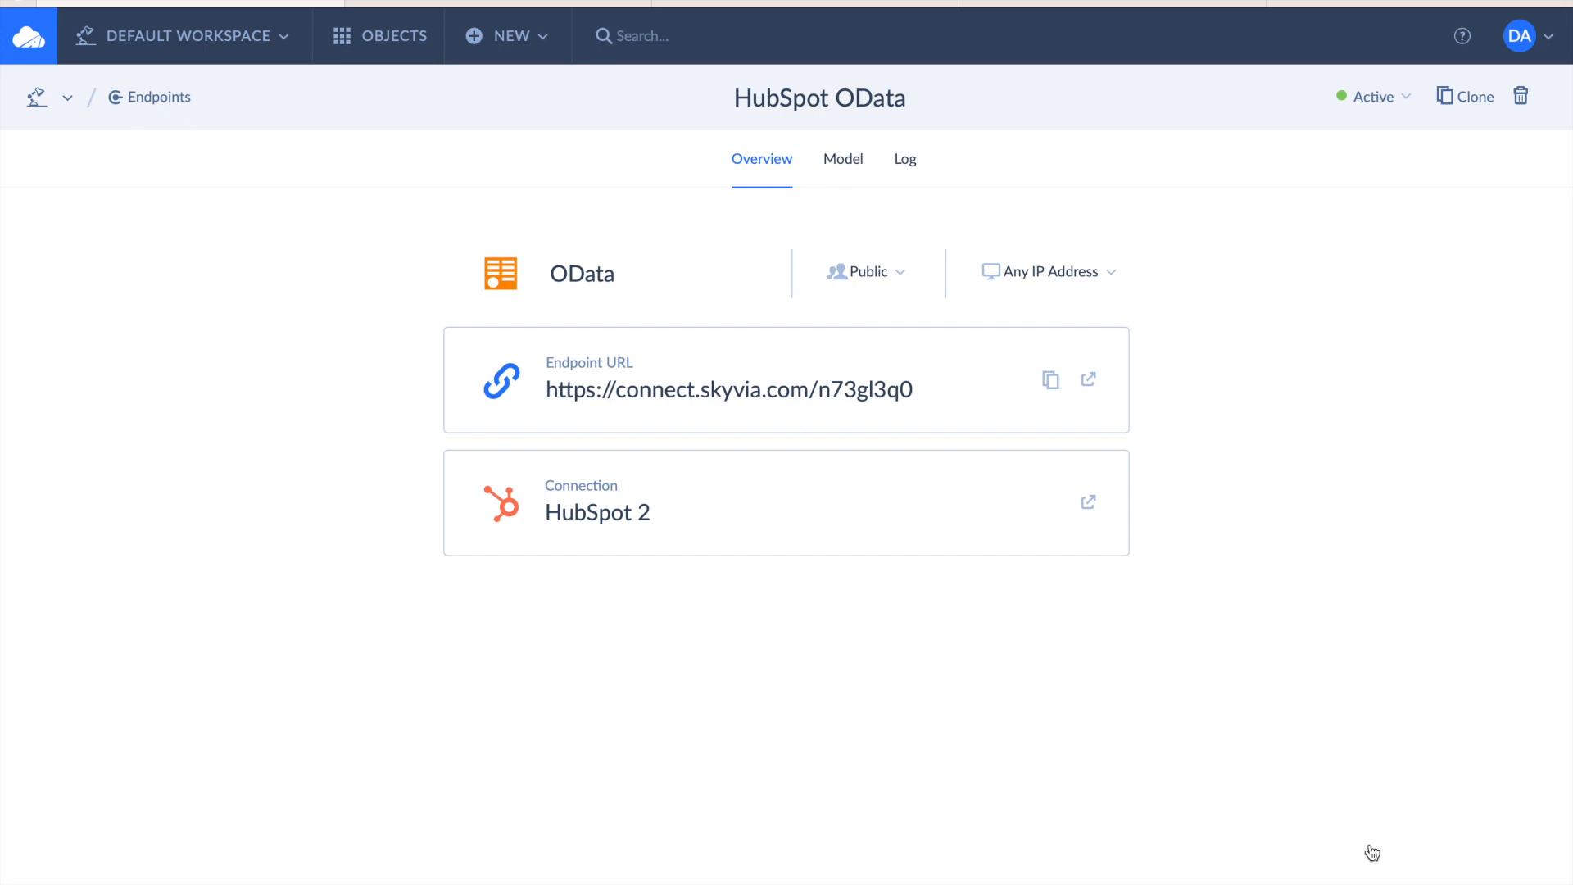
Start a new SQL endpoint on the HubSpot 2 connection, keeping the Public and Any IP Address security settings.
left_click(513, 37)
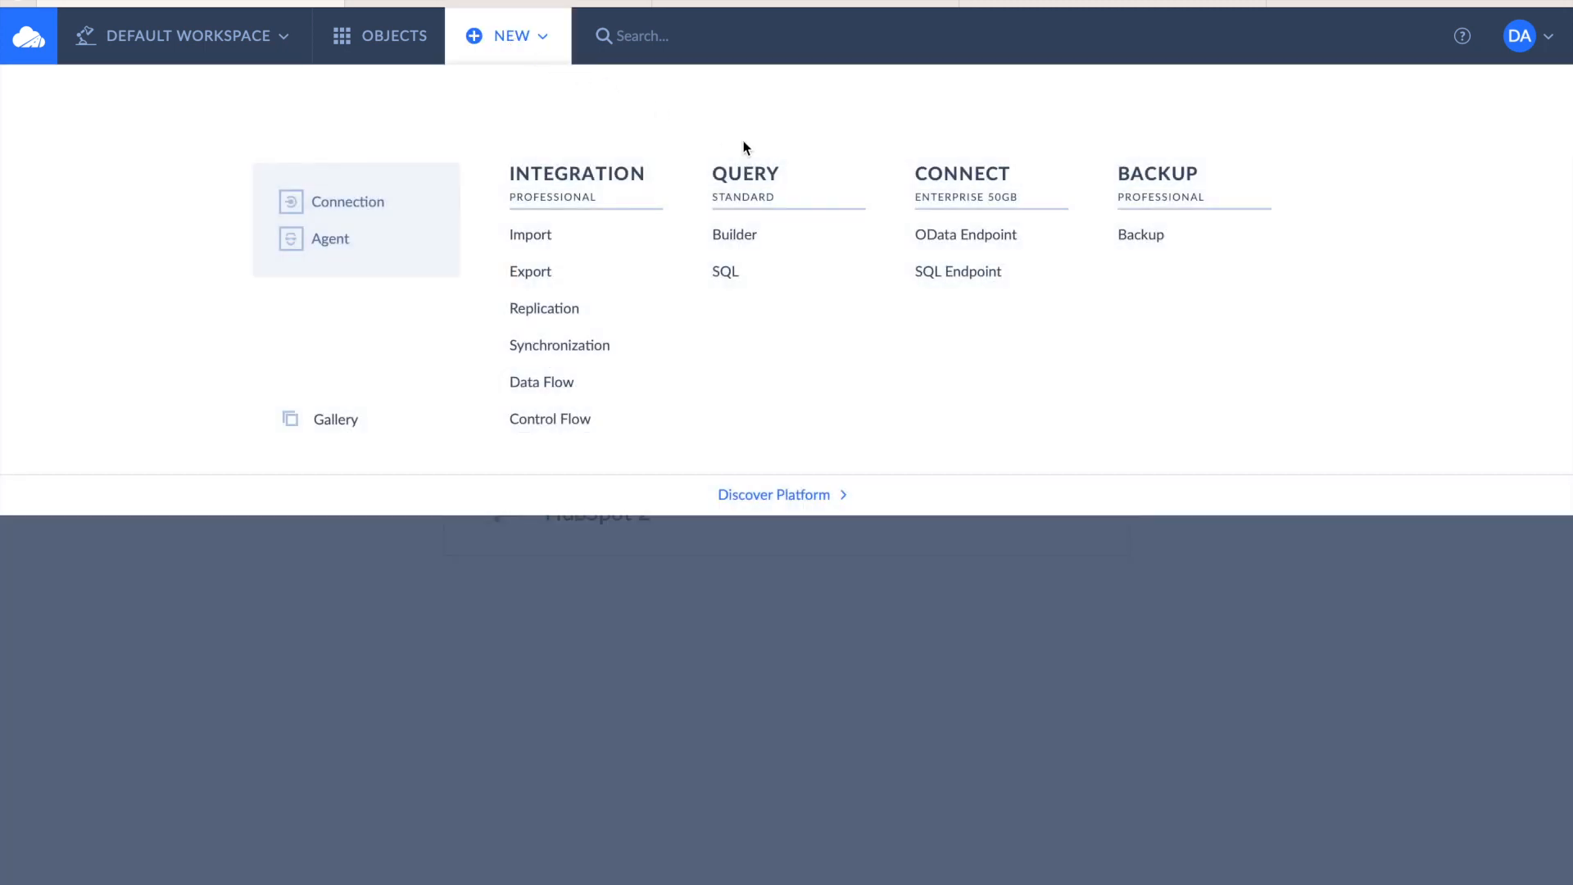
left_click(938, 278)
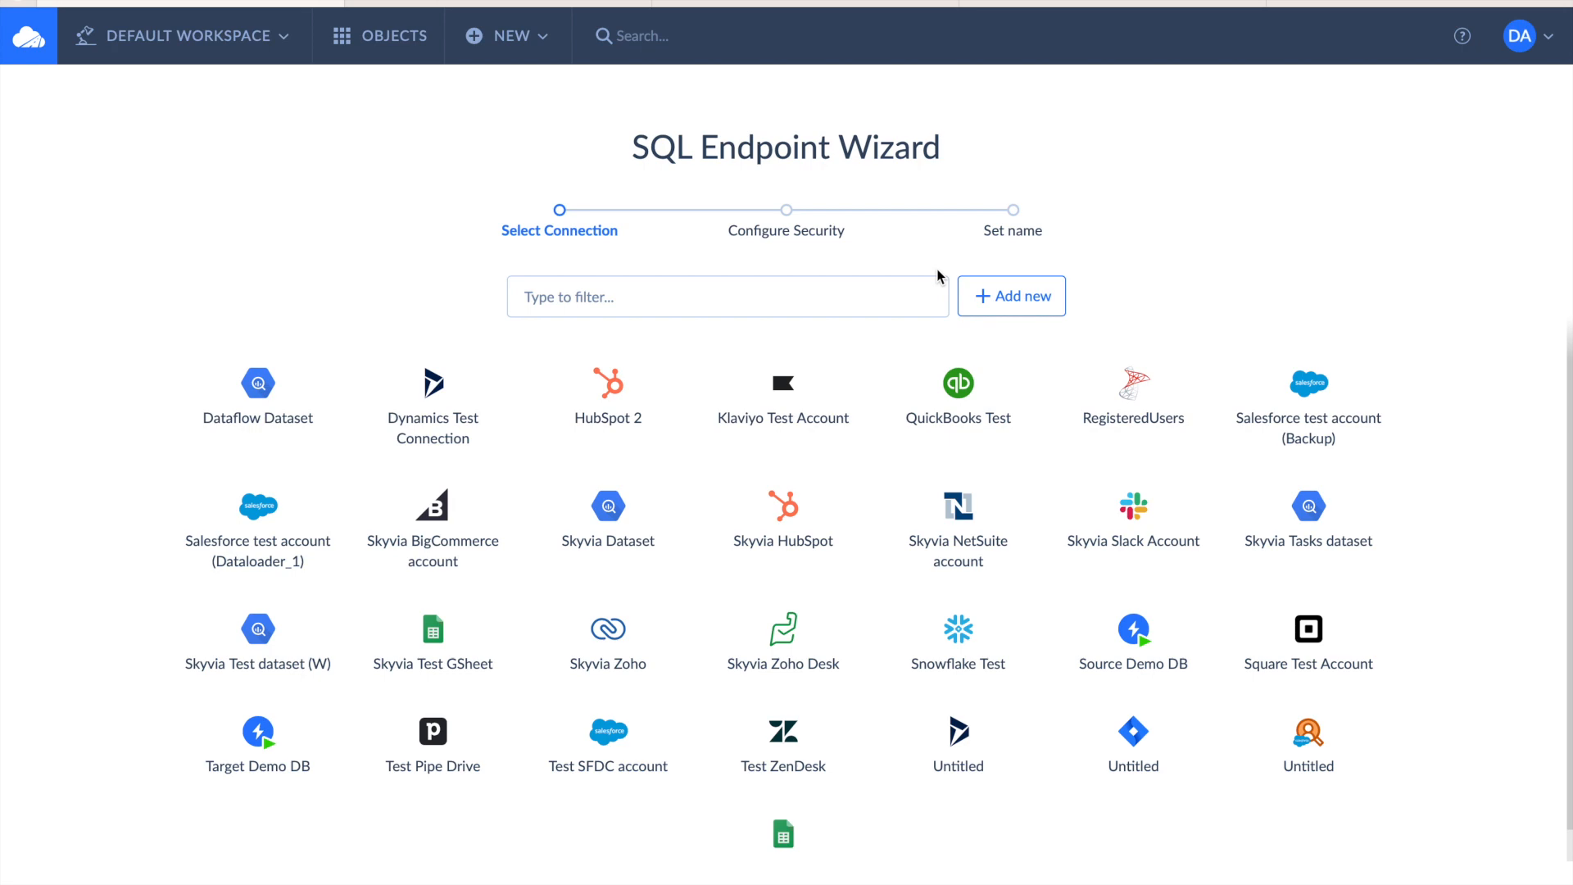
left_click(626, 401)
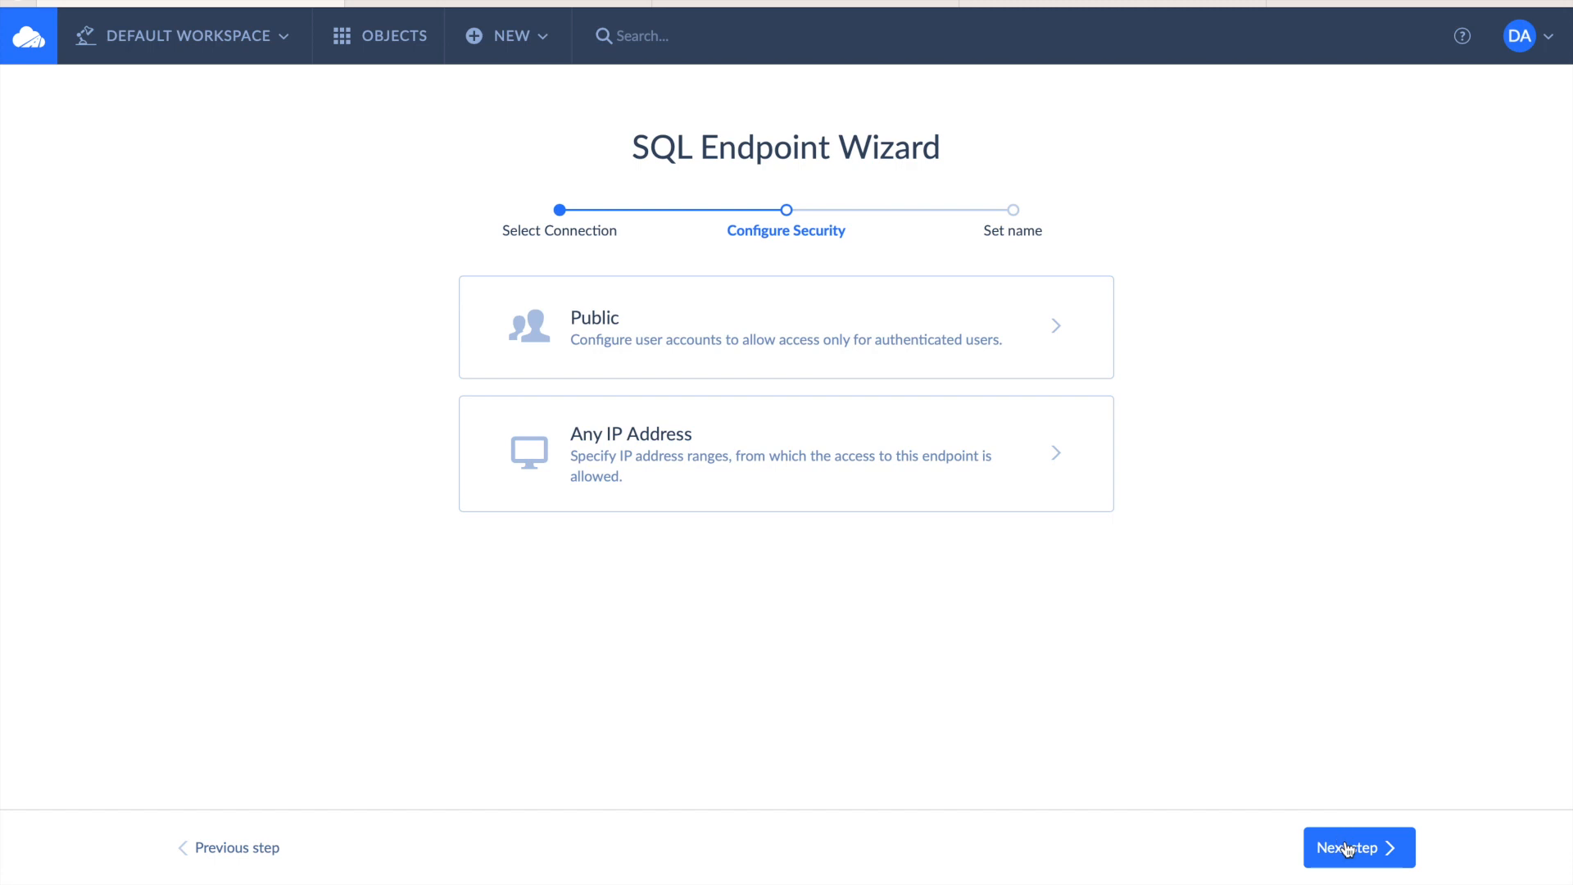
left_click(1348, 849)
Save the endpoint under the name "HubSpot SQL Endpoint" and show its Skyvia SQL API clients.
double_click(847, 319)
type("HubSpot SQL Endpoint")
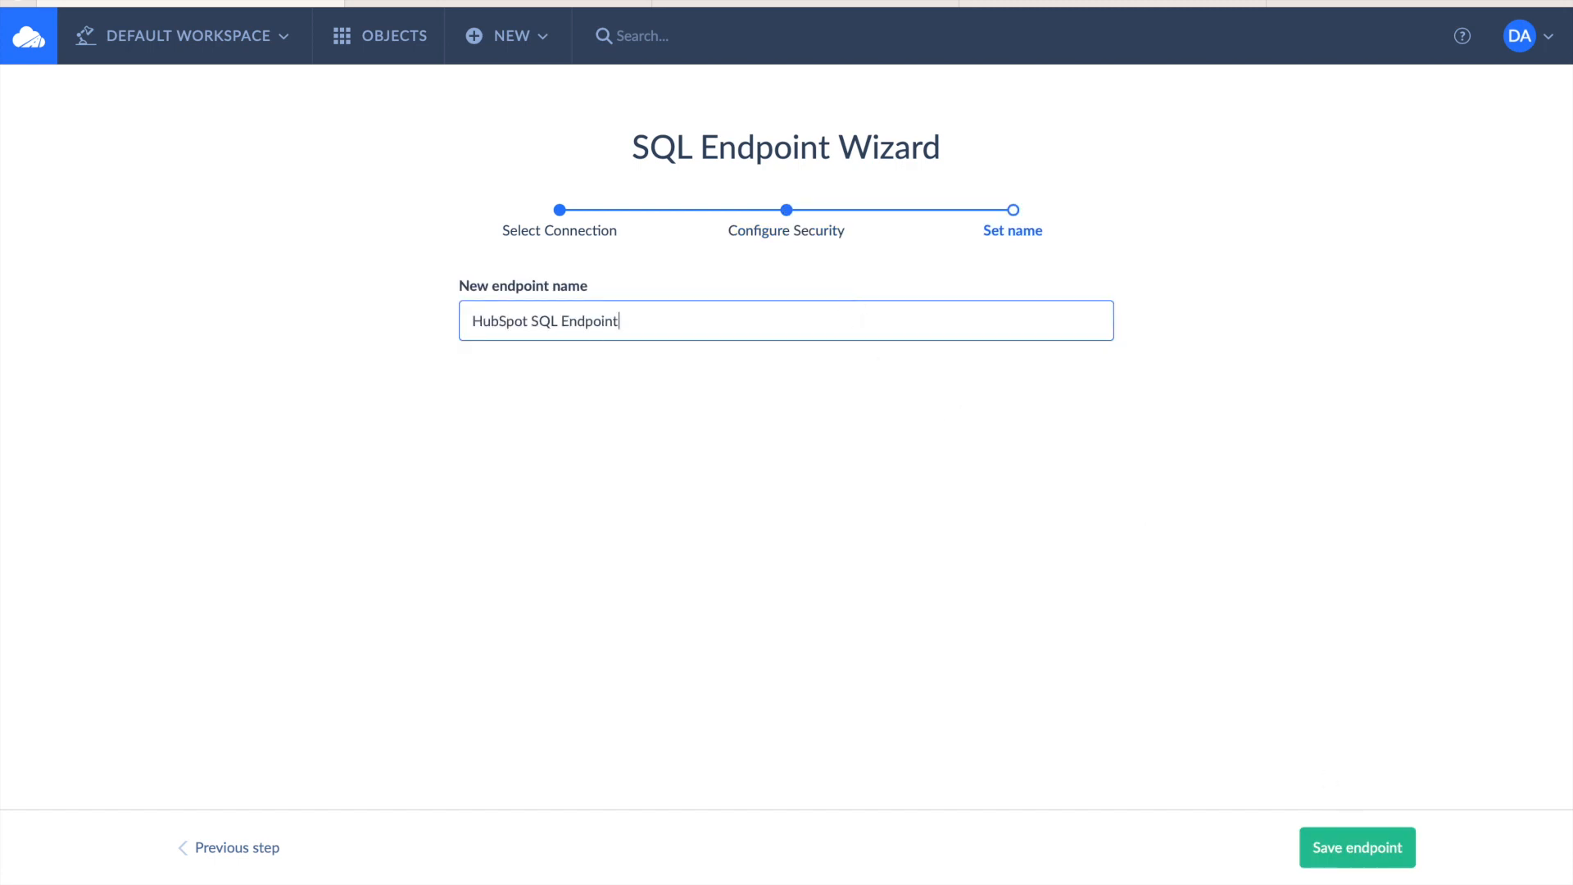
left_click(1360, 849)
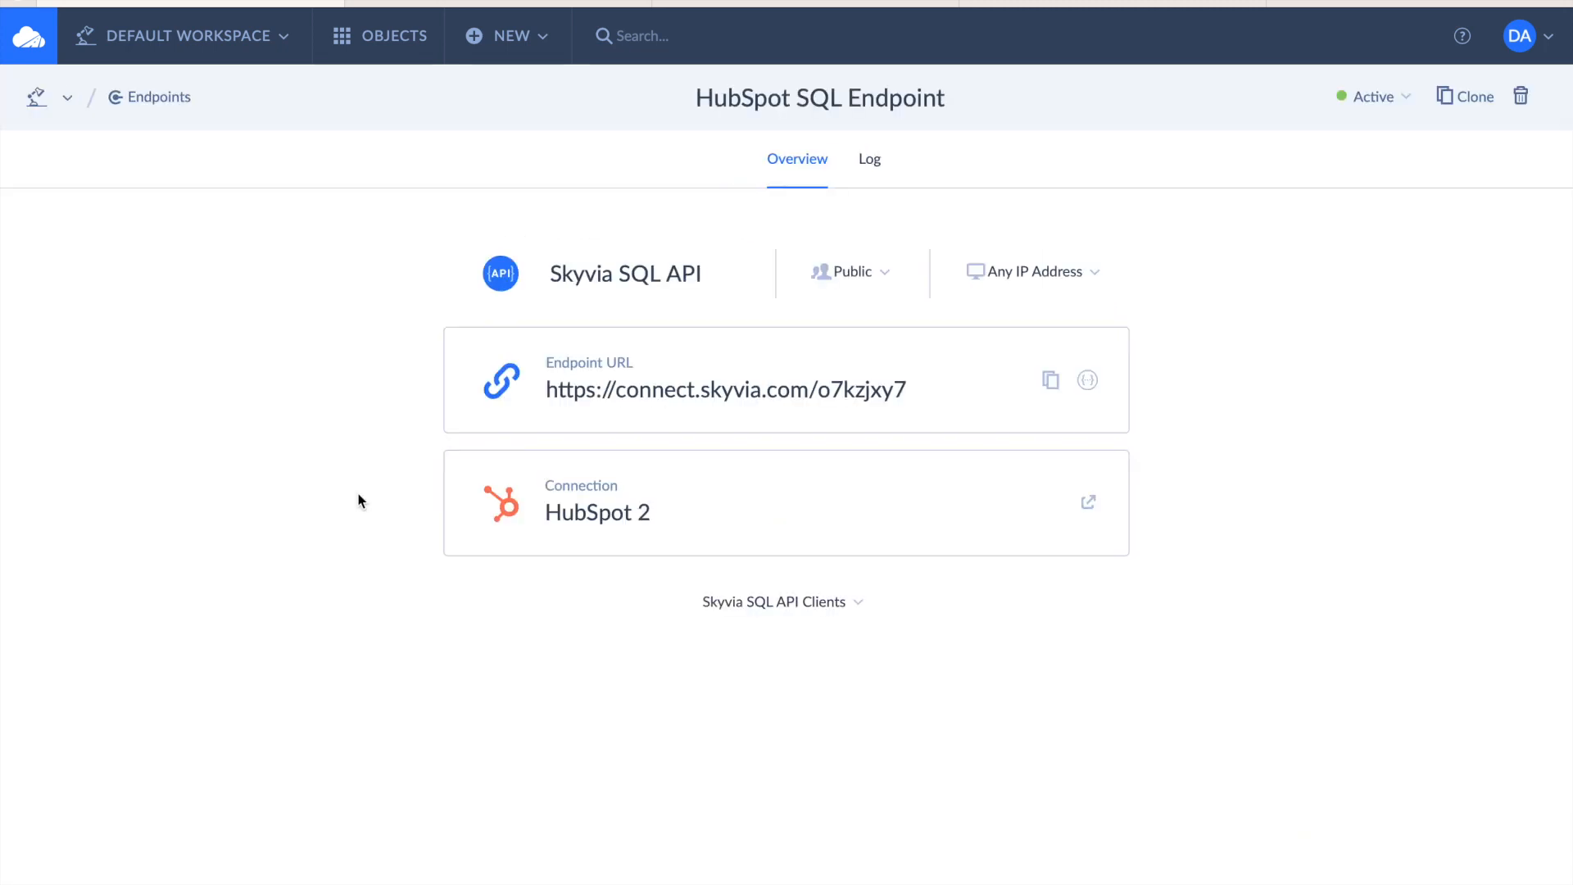
left_click(725, 604)
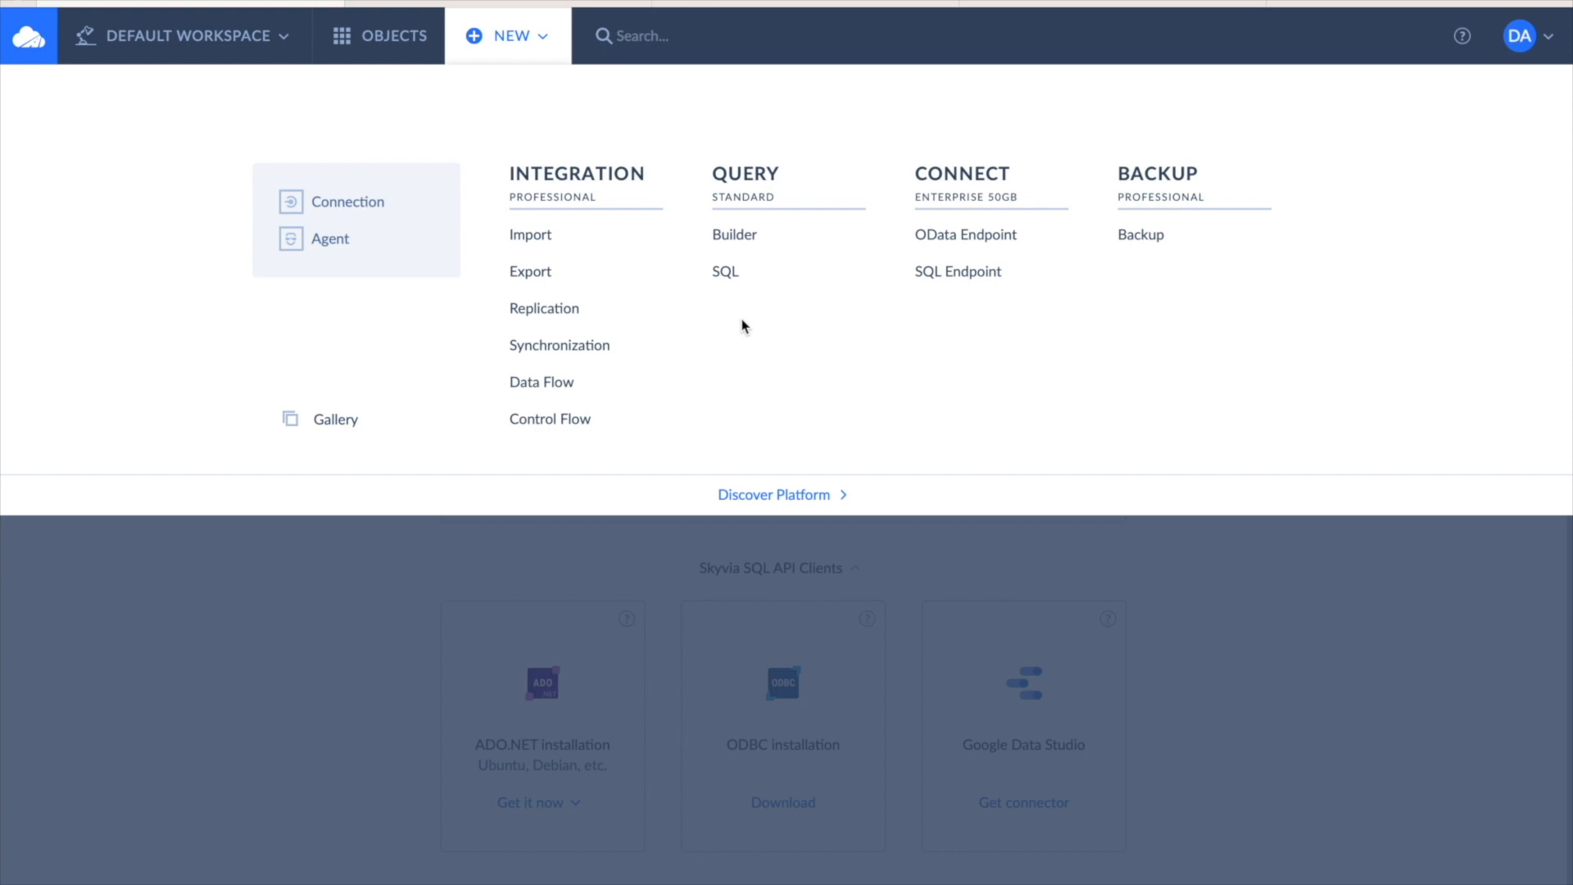
Create a query in the query builder with all Deals fields as result fields and execute it.
left_click(750, 237)
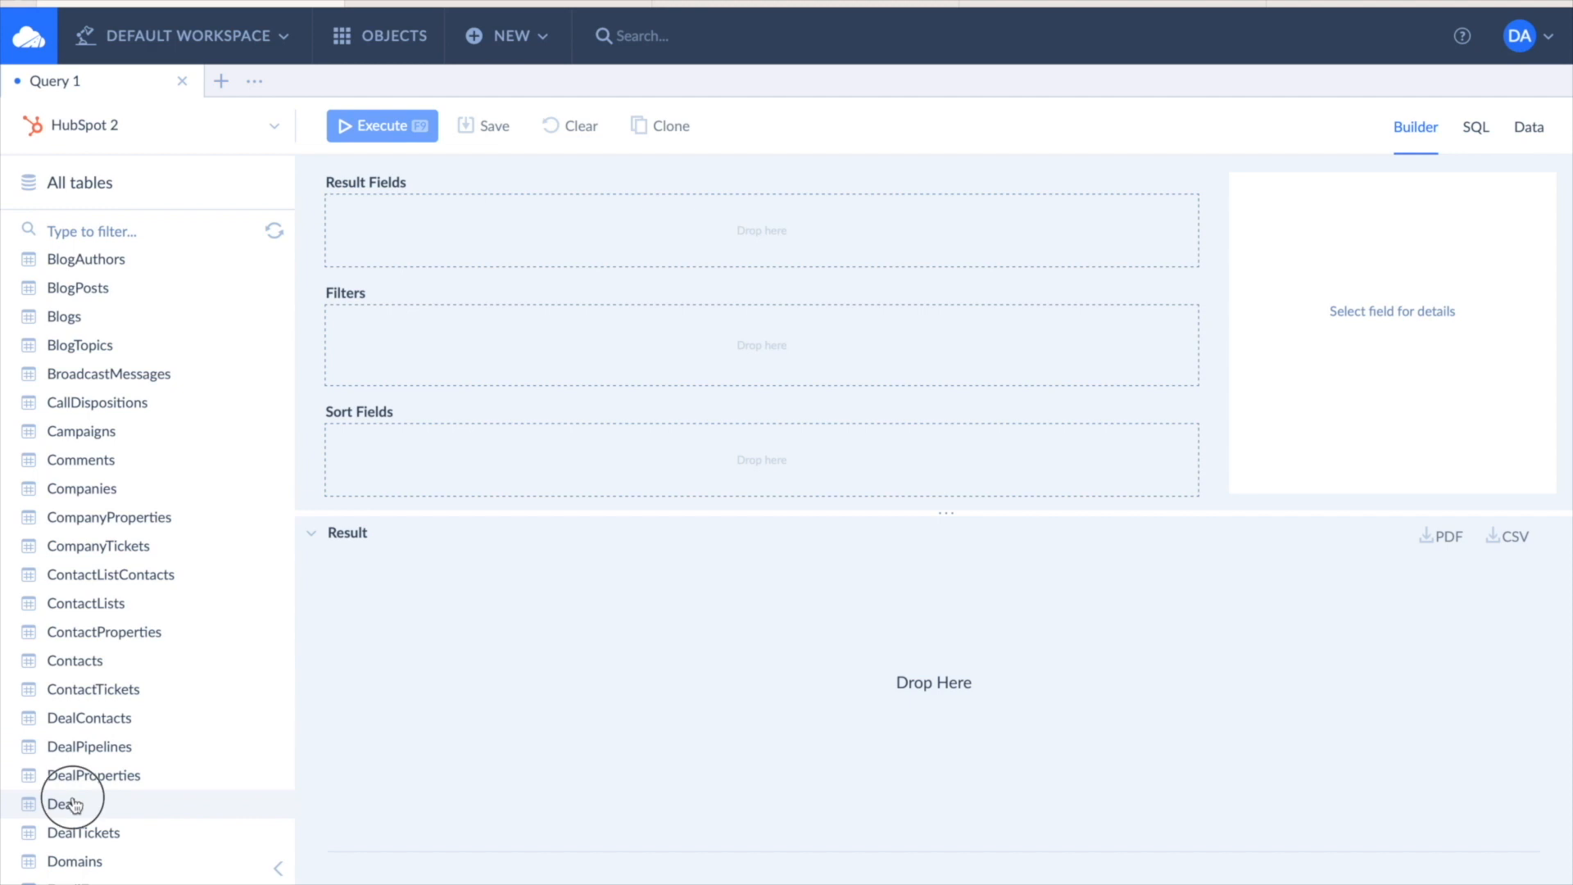
left_click_drag(88, 801, 433, 227)
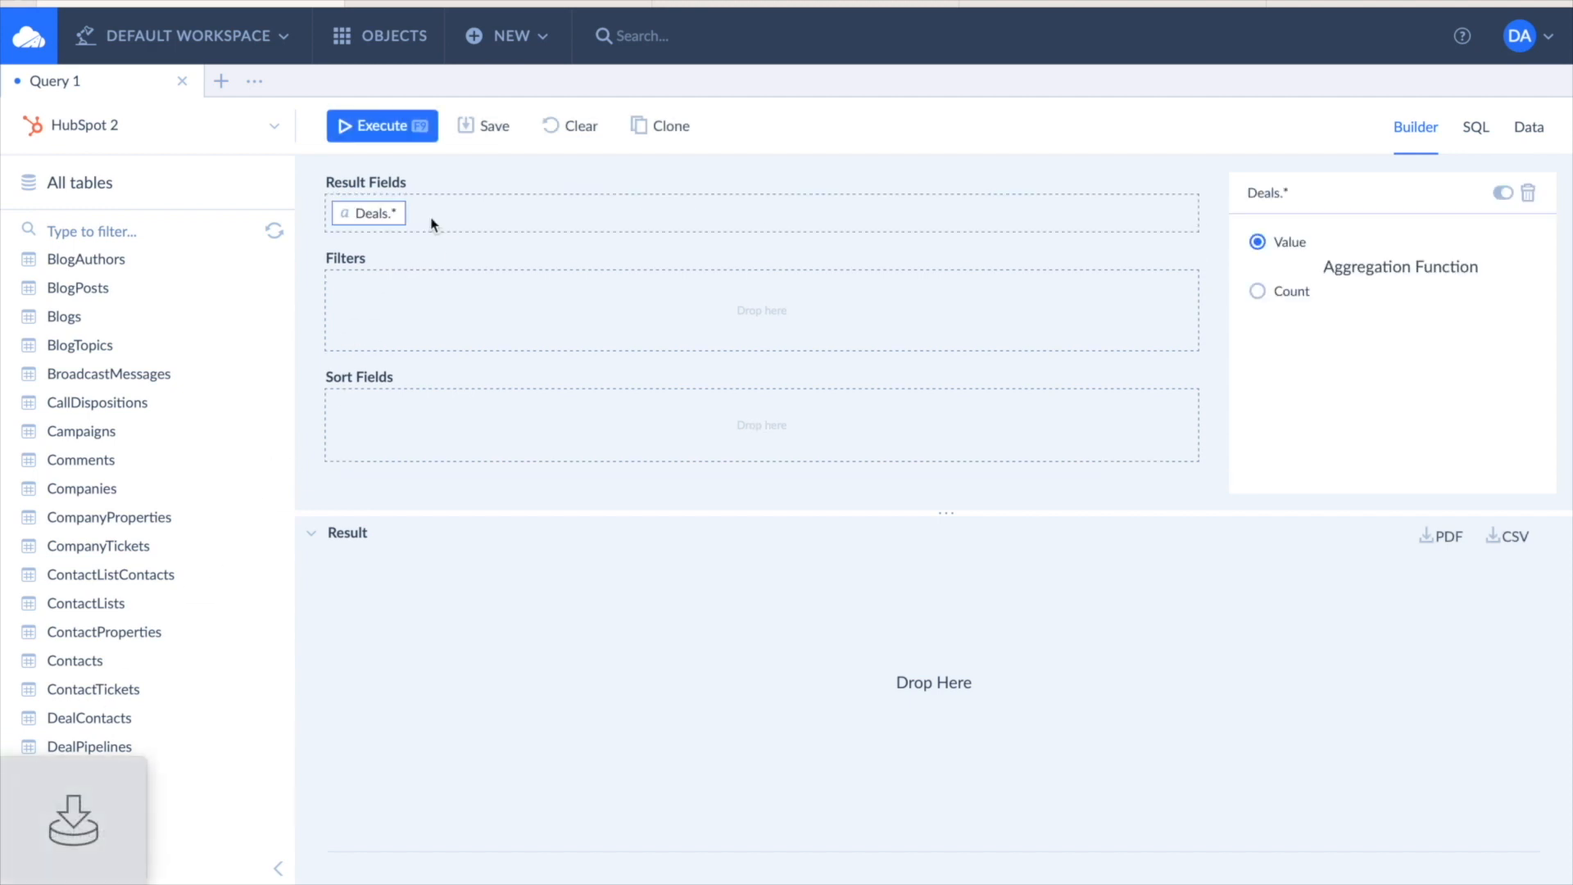
left_click(392, 141)
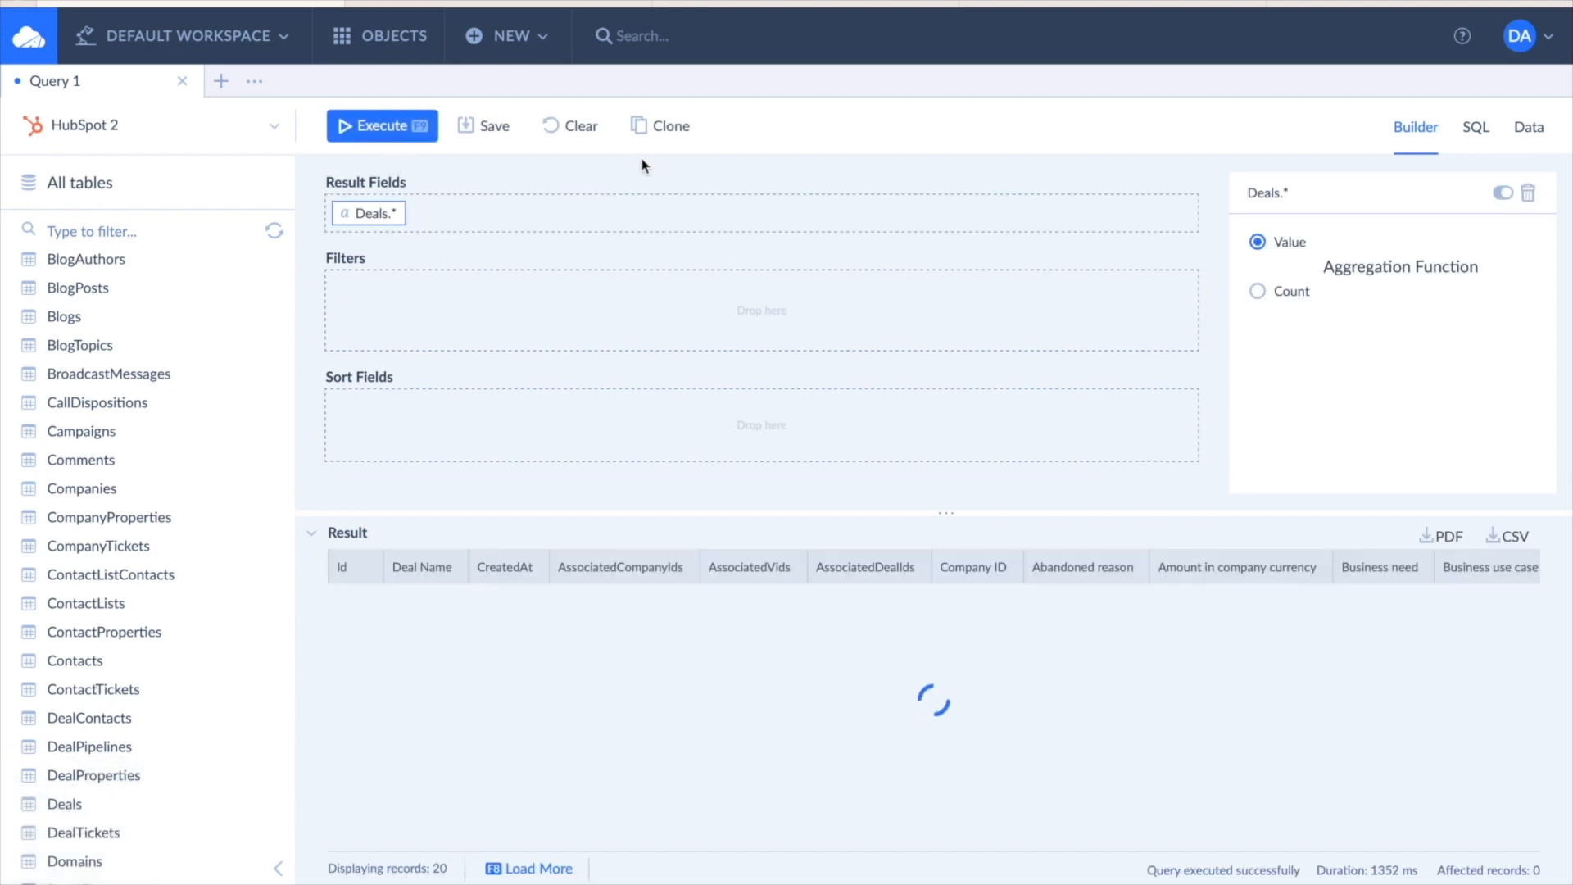
Filter the Deals query by CreatedAt greater than 11/01/2022 18:16:40.
scroll(126, 633, "down", 2)
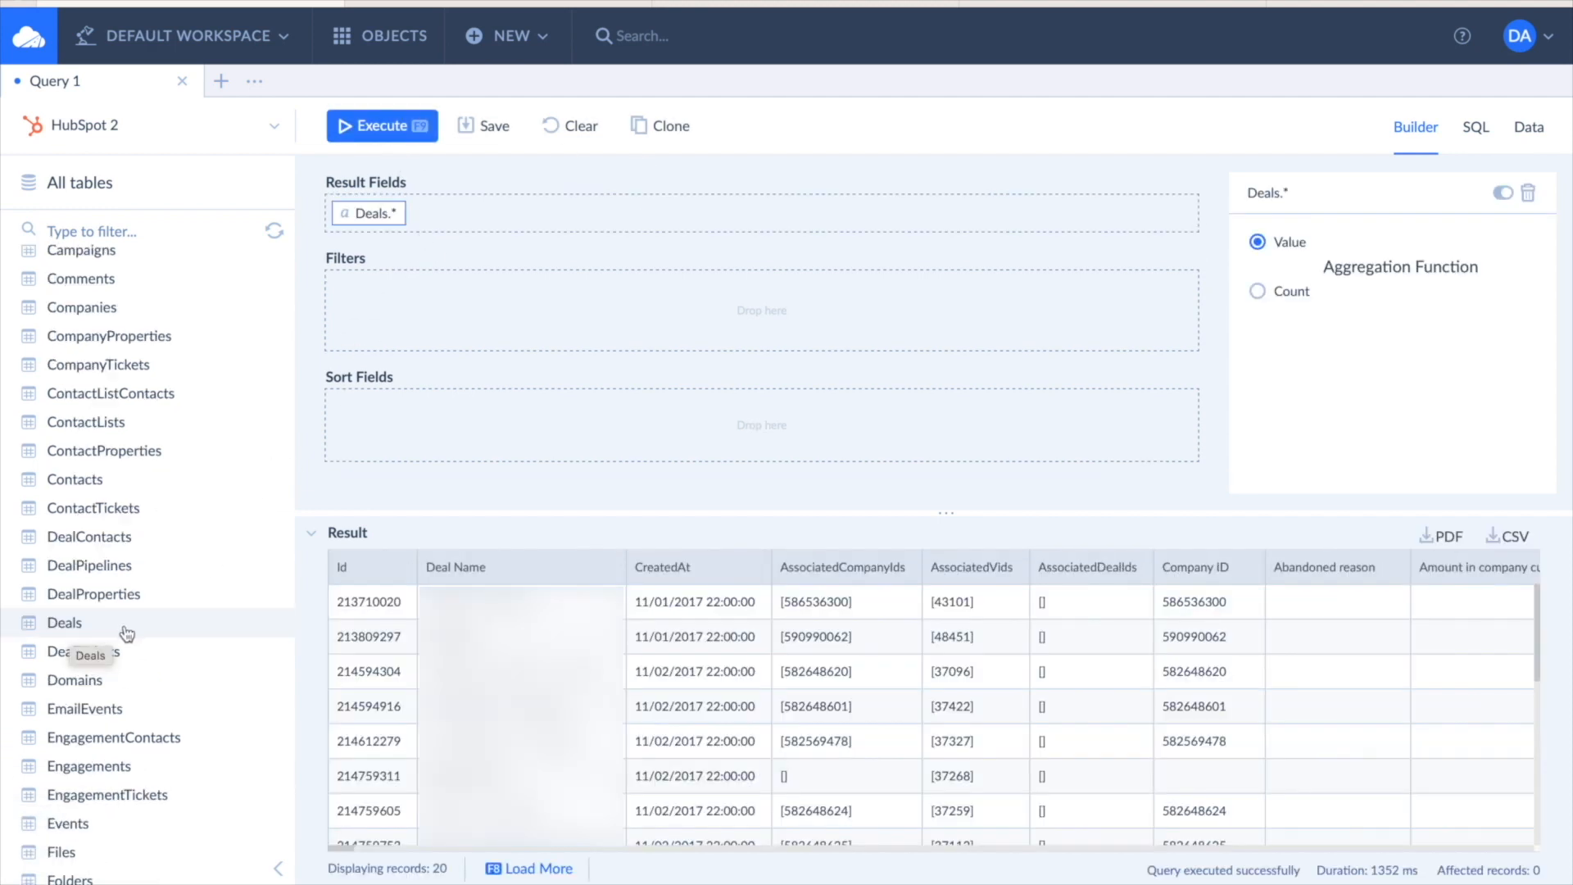
left_click(125, 633)
type("crea")
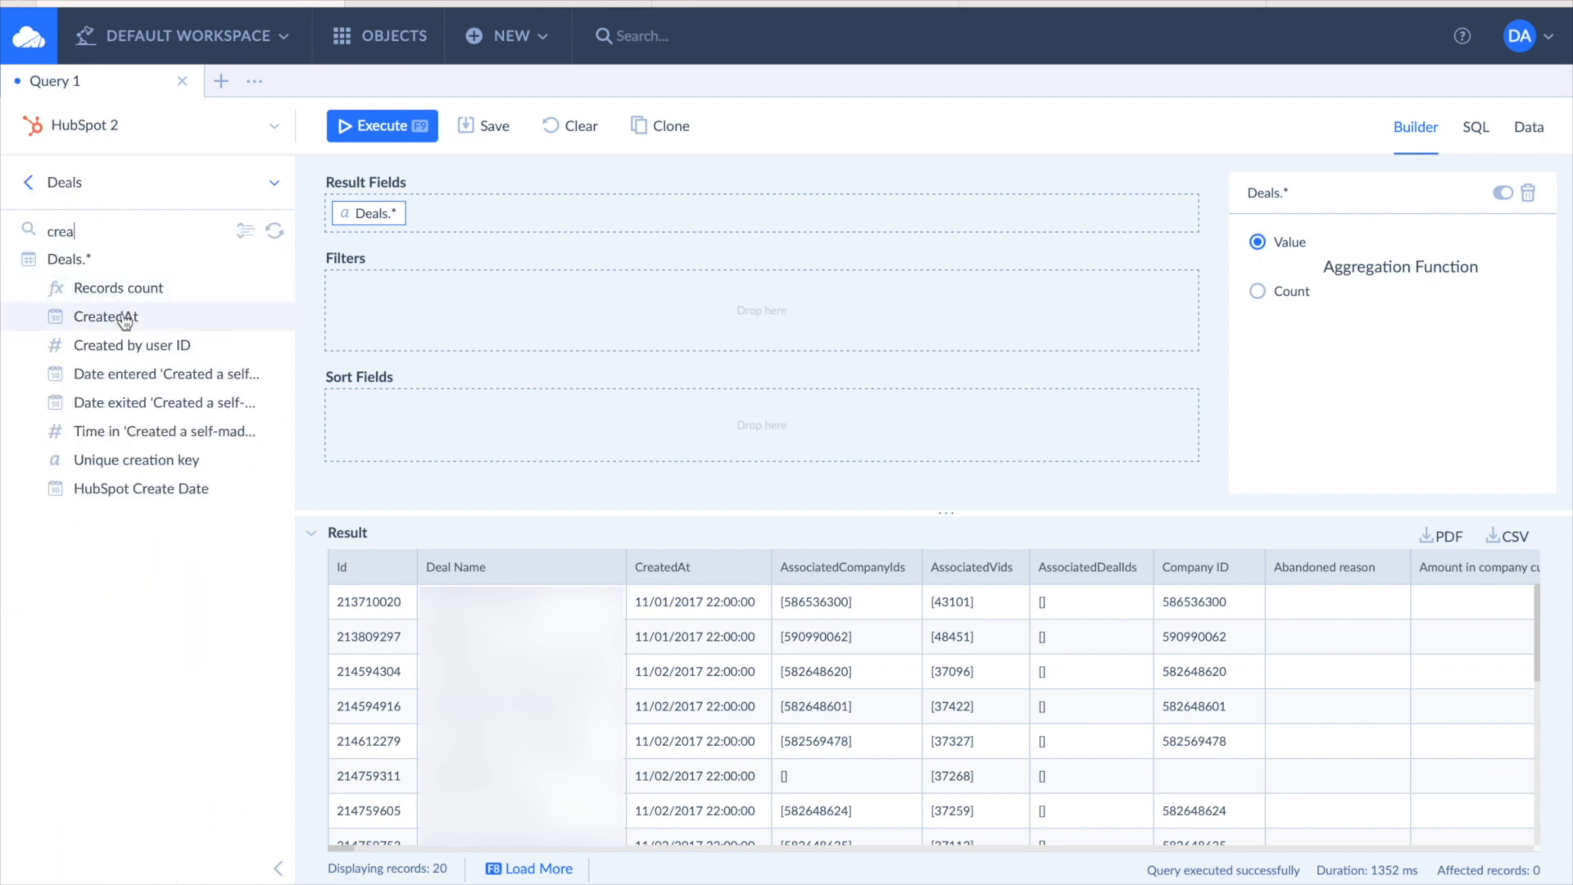
left_click_drag(123, 316, 361, 315)
left_click(1401, 278)
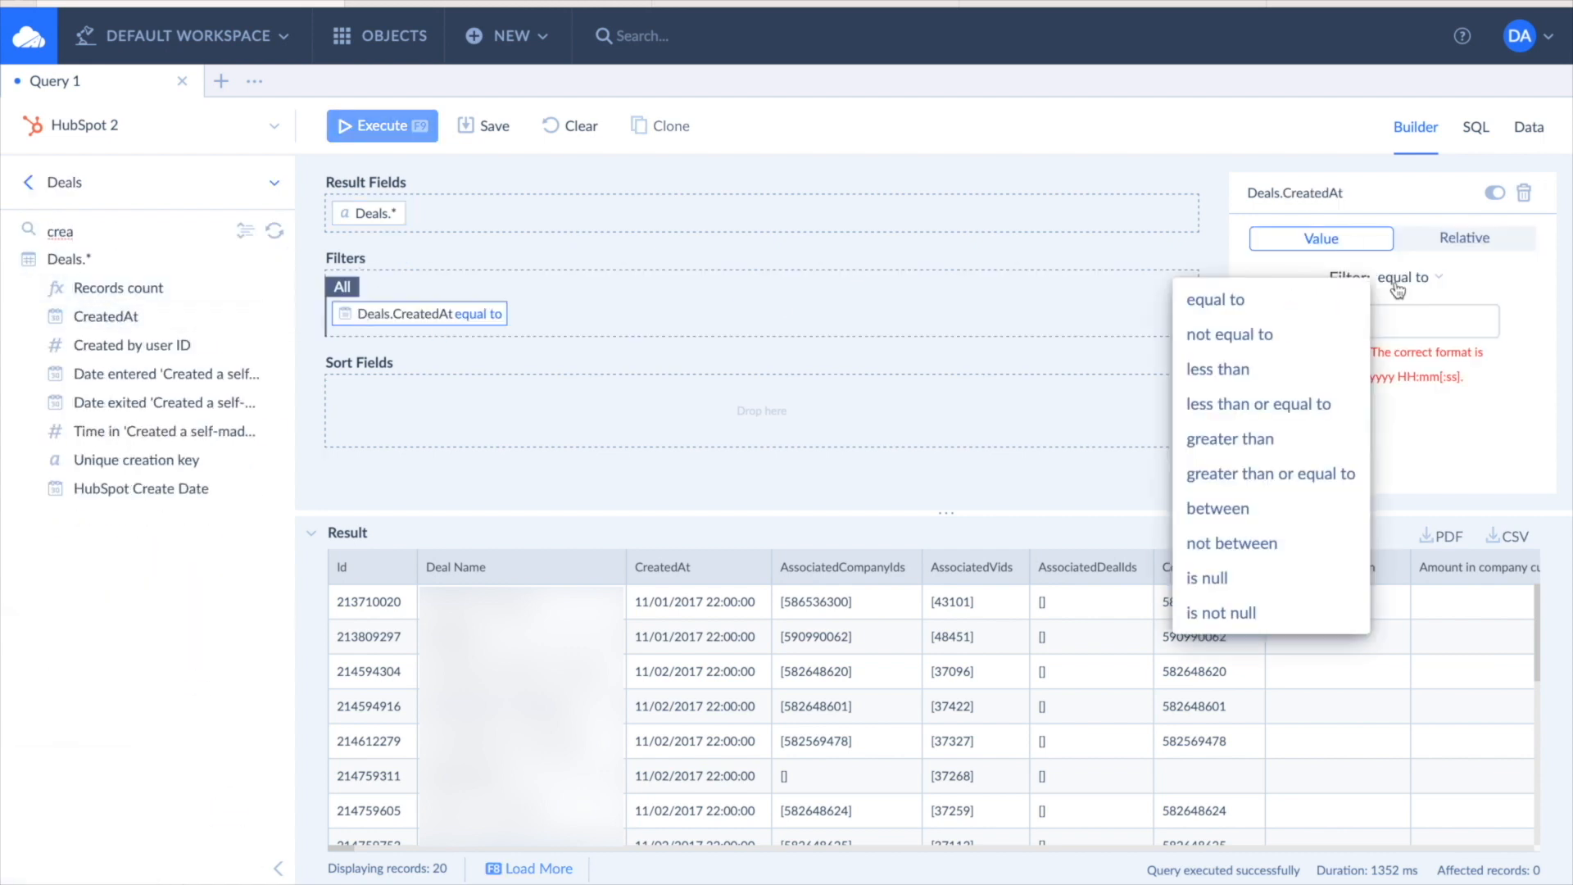
left_click(1229, 435)
left_click(1290, 332)
left_click(1116, 435)
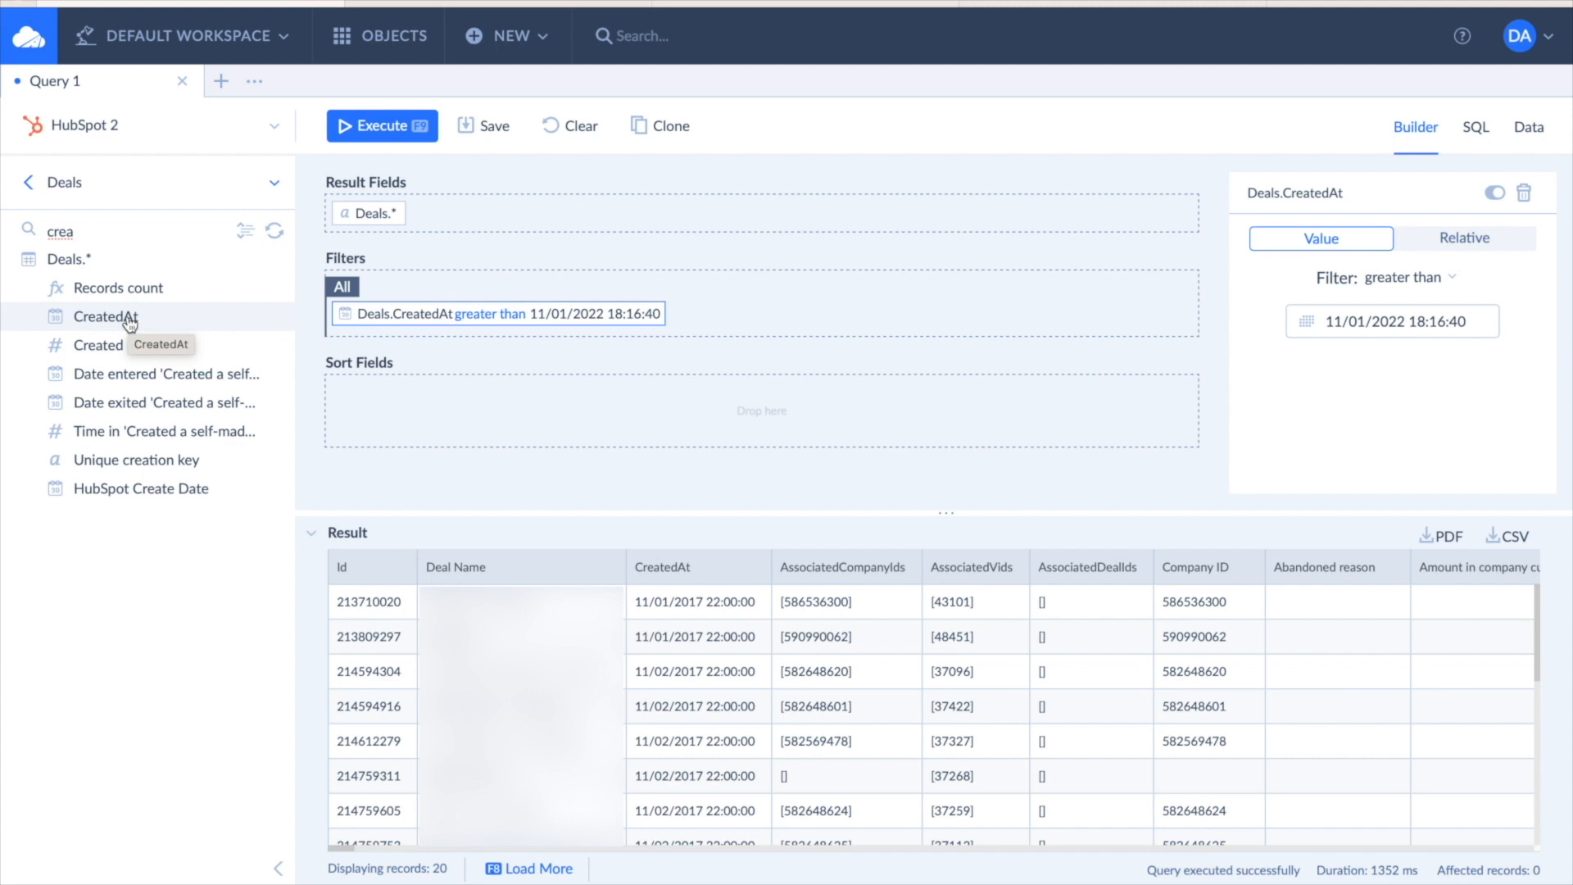
Add CreatedAt as a sort field of the Deals query and view the generated SQL.
left_click_drag(123, 316, 408, 426)
left_click(1475, 127)
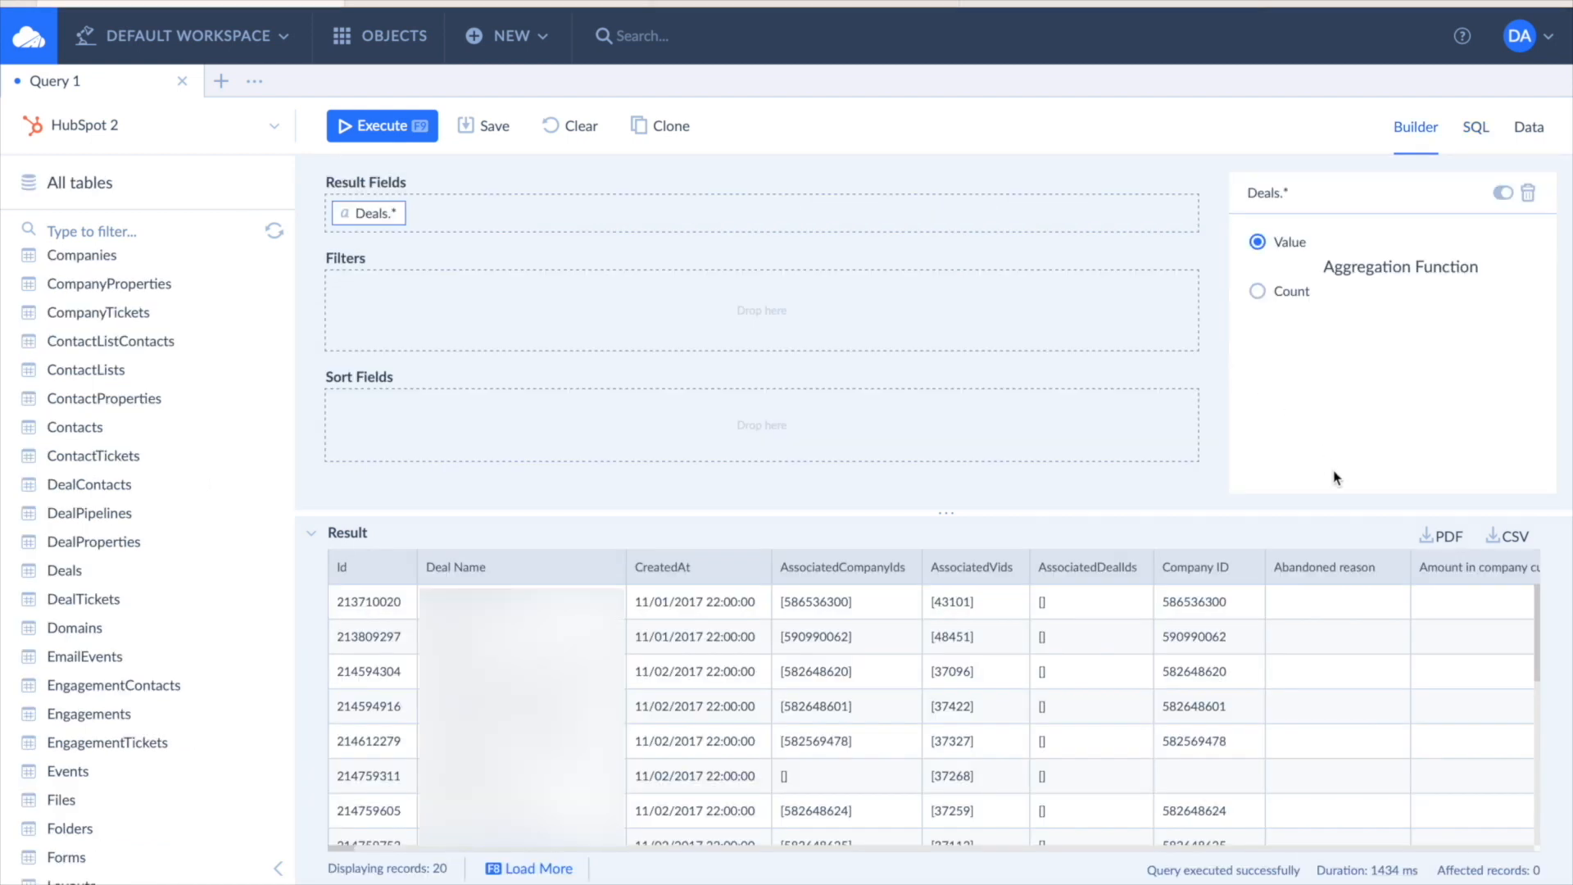
Export the Deals query result to CSV and save the query as "HubSpot Deals Report".
left_click(1504, 538)
left_click(1470, 594)
left_click(506, 136)
type("HubSpot Deals Report")
left_click(1053, 610)
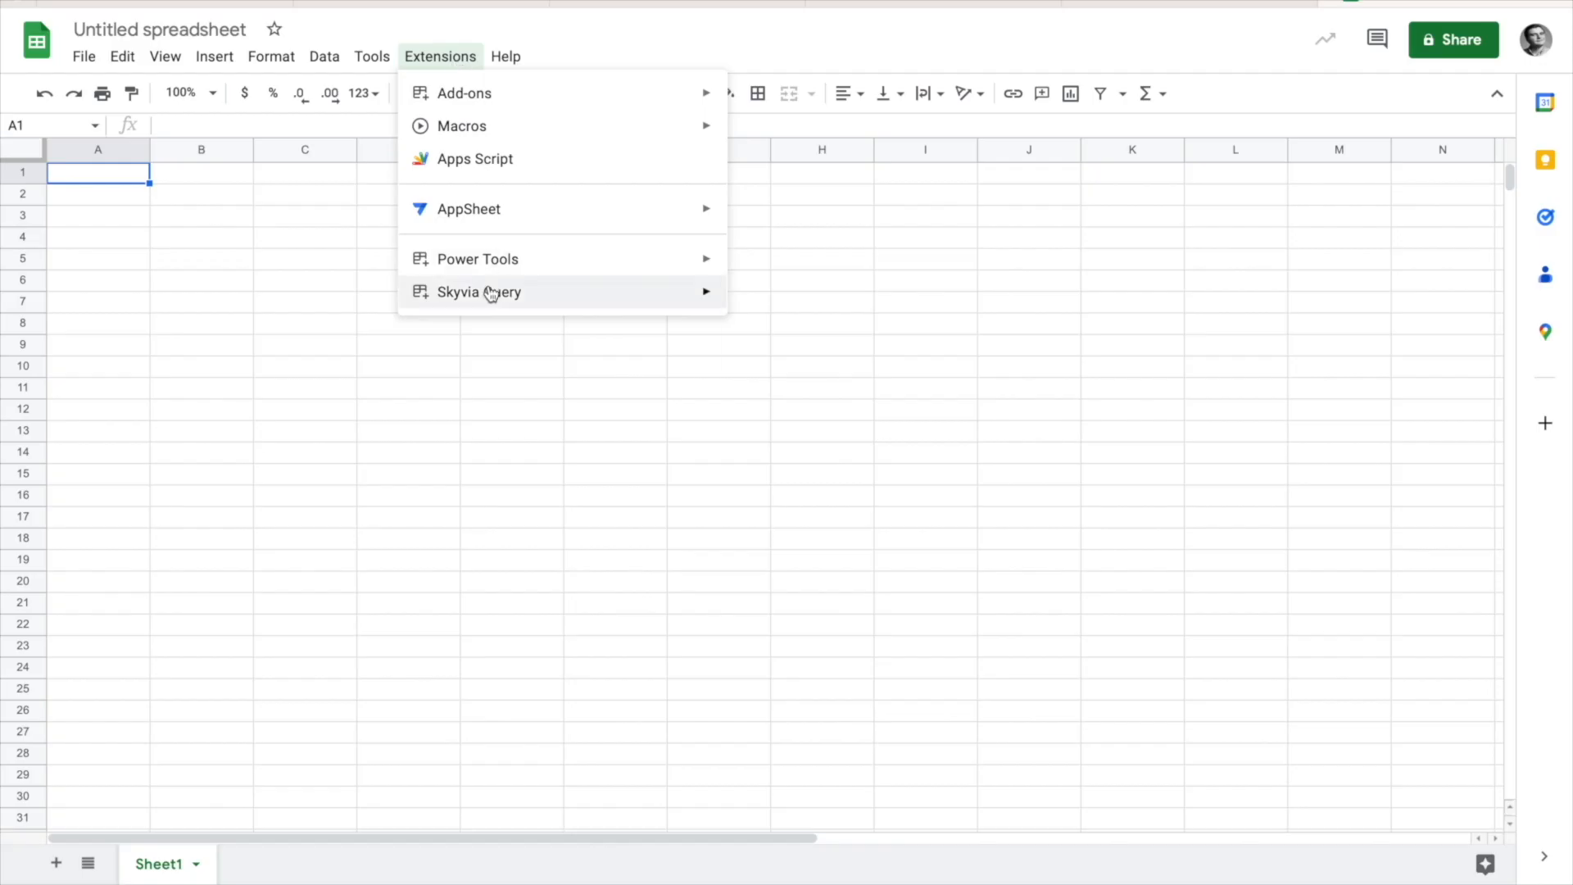
Switch to Google Sheets, open the Skyvia Query Gallery and load the HubSpot query's data into the blank sheet.
left_click(745, 305)
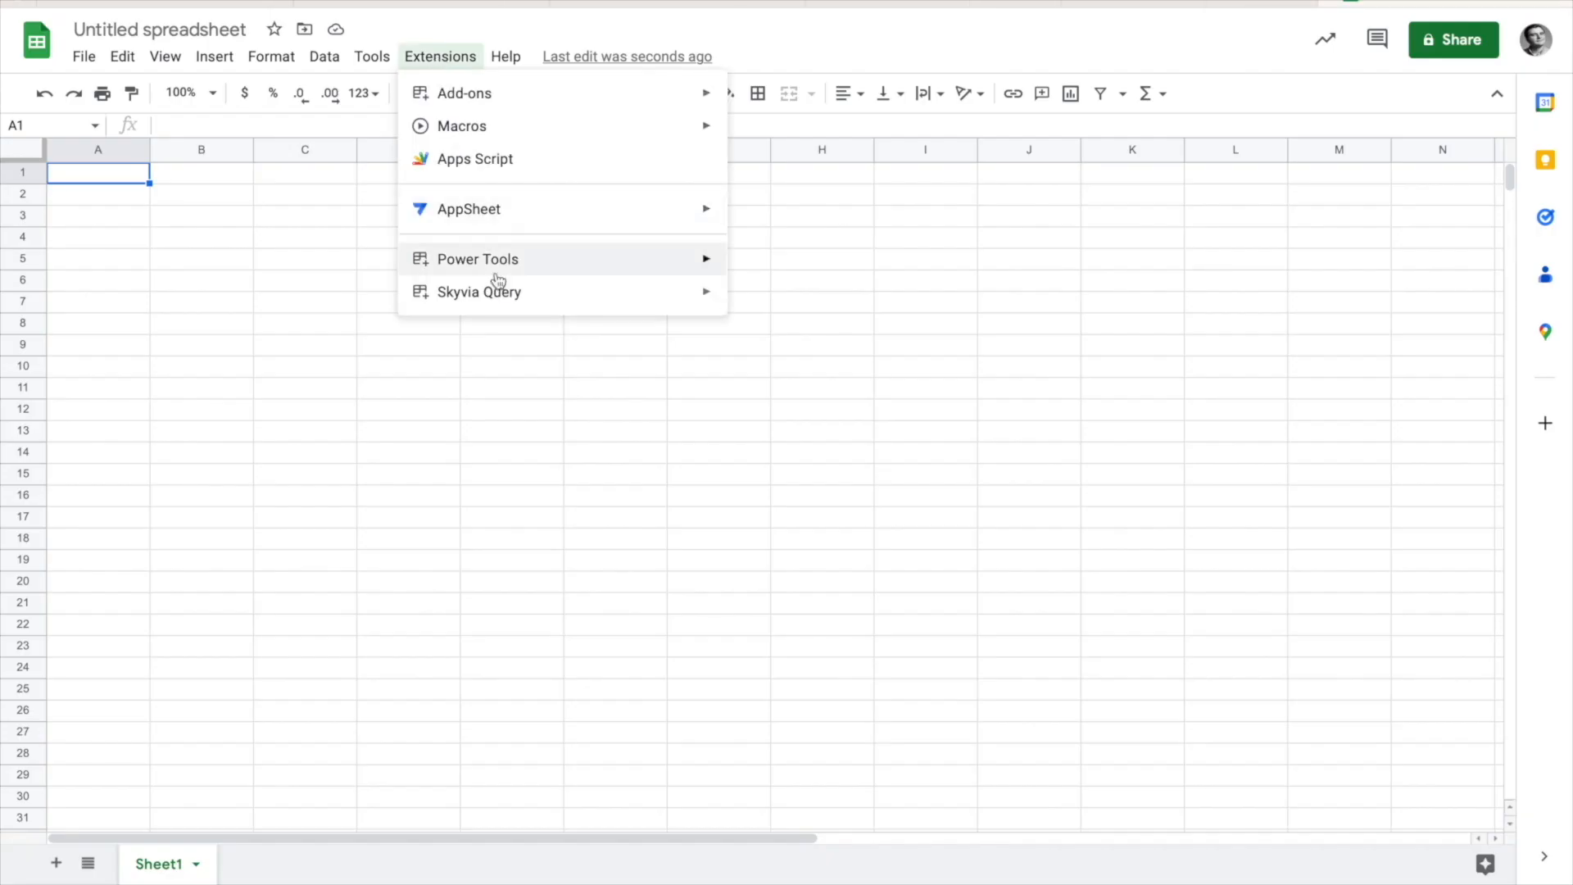
mouse_move(523, 305)
left_click(792, 459)
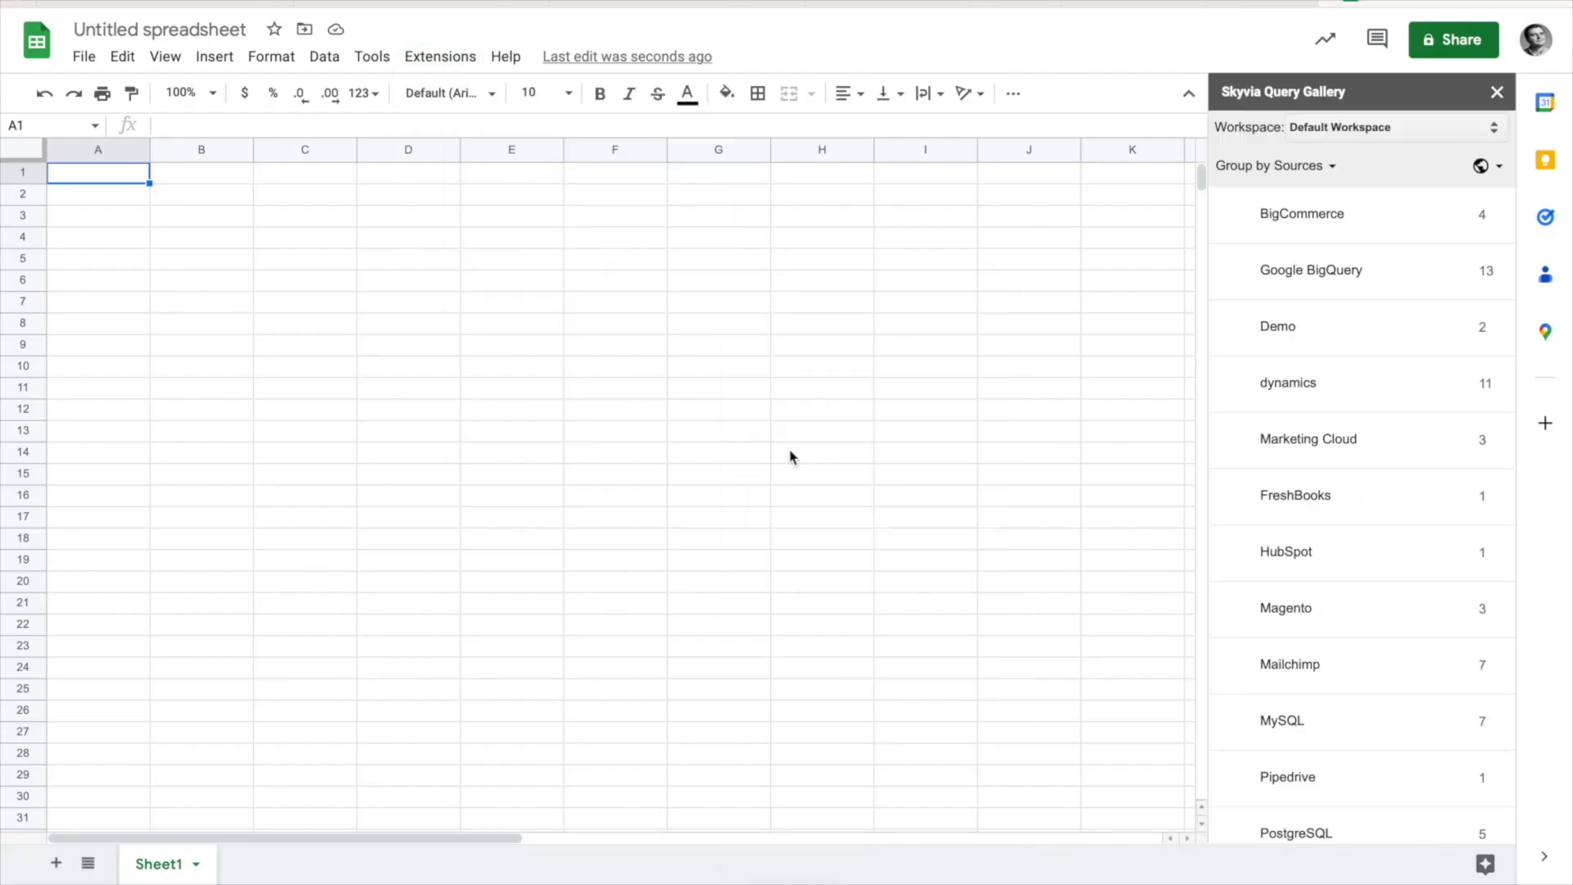
left_click(1301, 556)
left_click(1292, 308)
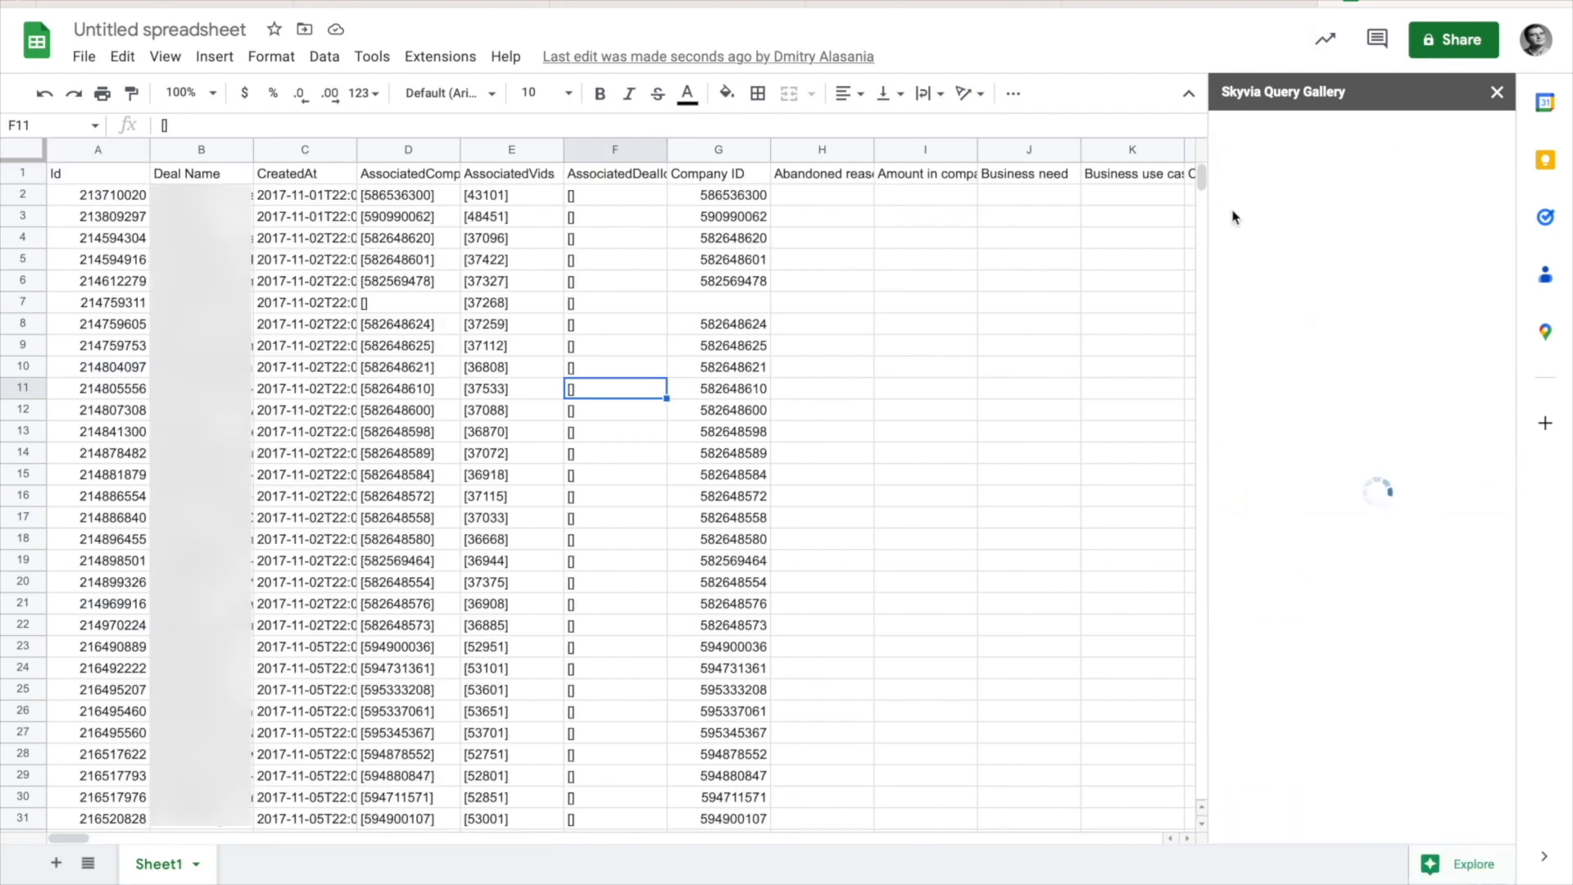